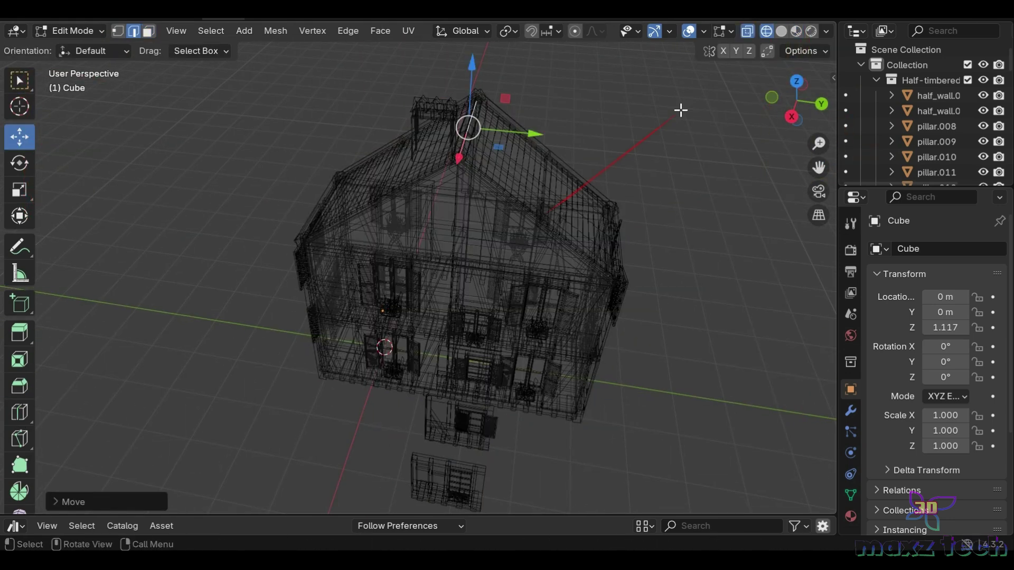
# Step: Scale up the left and right roof faces of the cube
pyautogui.click(534, 163)
pyautogui.keyDown('shift'); pyautogui.click(419, 161); pyautogui.keyUp('shift')
pyautogui.press('s')
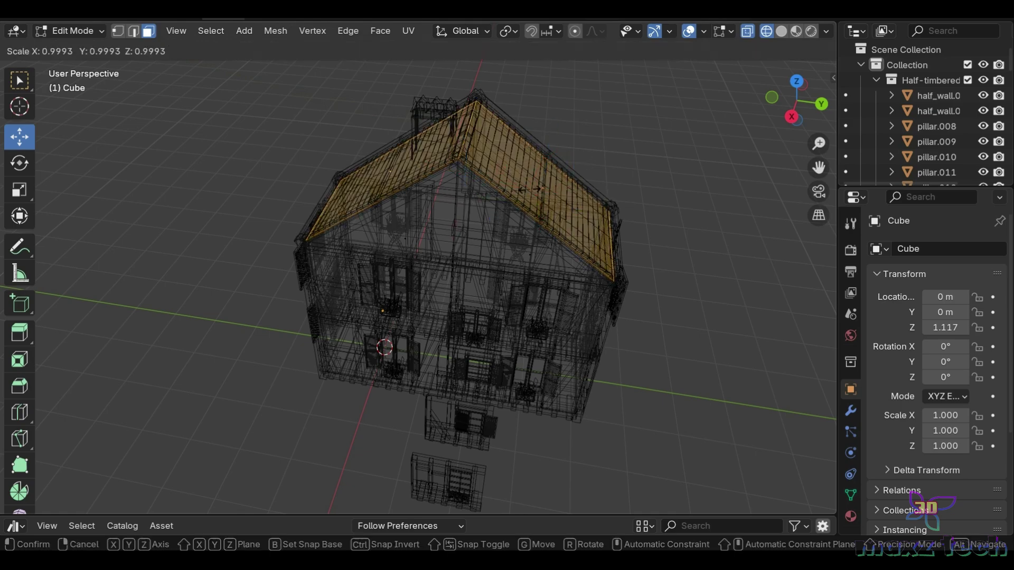
pyautogui.click(544, 190)
# Step: Switch to Material Preview, enlarge the asset library and show the cube's modifier settings
pyautogui.click(796, 31)
pyautogui.moveTo(528, 211); pyautogui.dragTo(402, 212, button='middle')
pyautogui.moveTo(376, 53); pyautogui.dragTo(724, 90, button='middle')
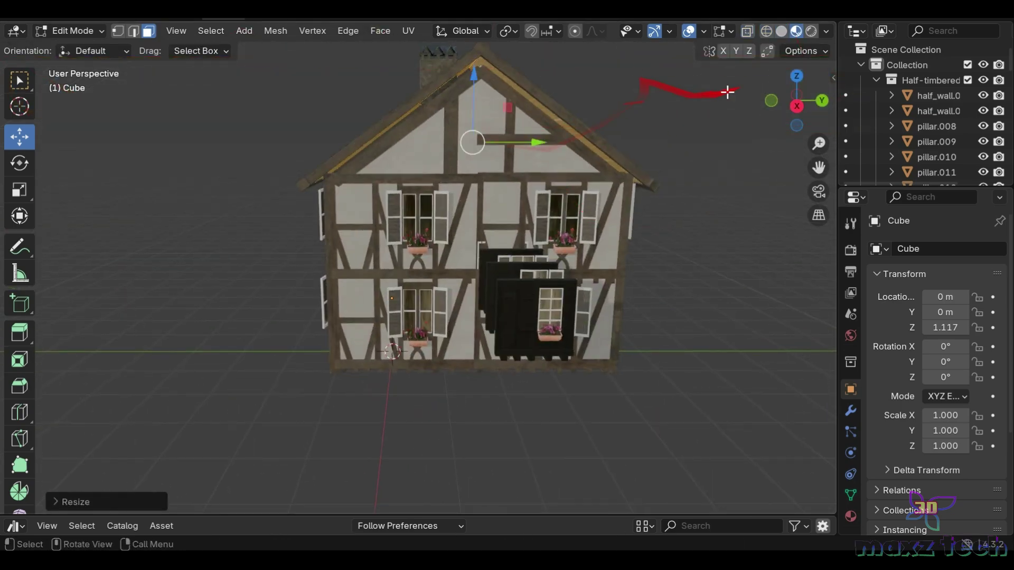
pyautogui.moveTo(423, 516); pyautogui.dragTo(422, 367)
pyautogui.click(850, 410)
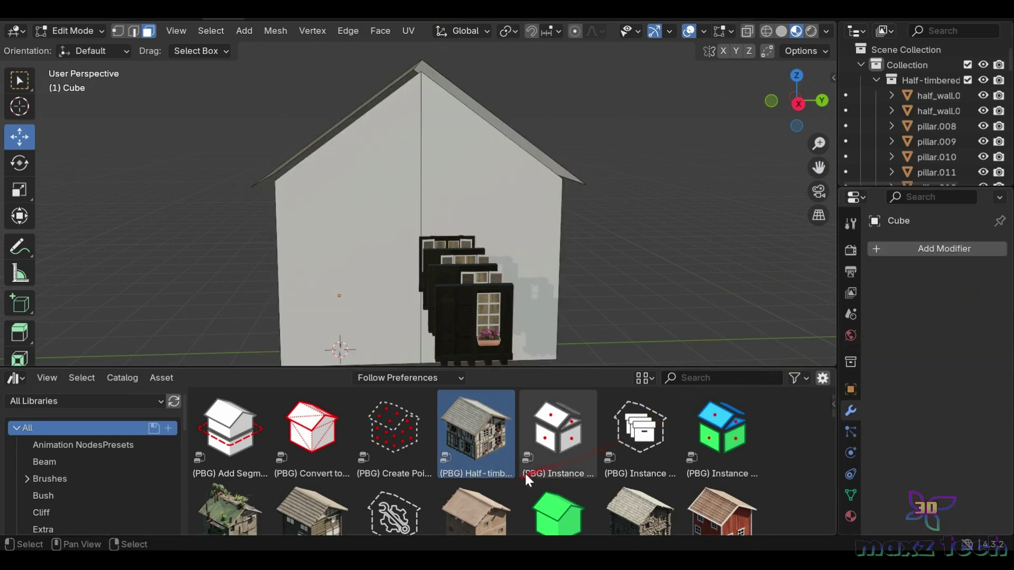
pyautogui.scroll(-2, 524, 471)
# Step: Try a house preset with Scale about 1.01 and Roof Scale about 2.1, then remove it
pyautogui.moveTo(232, 417); pyautogui.dragTo(344, 275)
pyautogui.moveTo(475, 285)
pyautogui.mouseDown(button='middle')
pyautogui.moveTo(527, 264)
pyautogui.moveTo(475, 222)
pyautogui.mouseUp(button='middle')
pyautogui.moveTo(945, 335); pyautogui.dragTo(919, 334)
pyautogui.moveTo(475, 264); pyautogui.dragTo(506, 253, button='middle')
pyautogui.moveTo(944, 354); pyautogui.dragTo(966, 353)
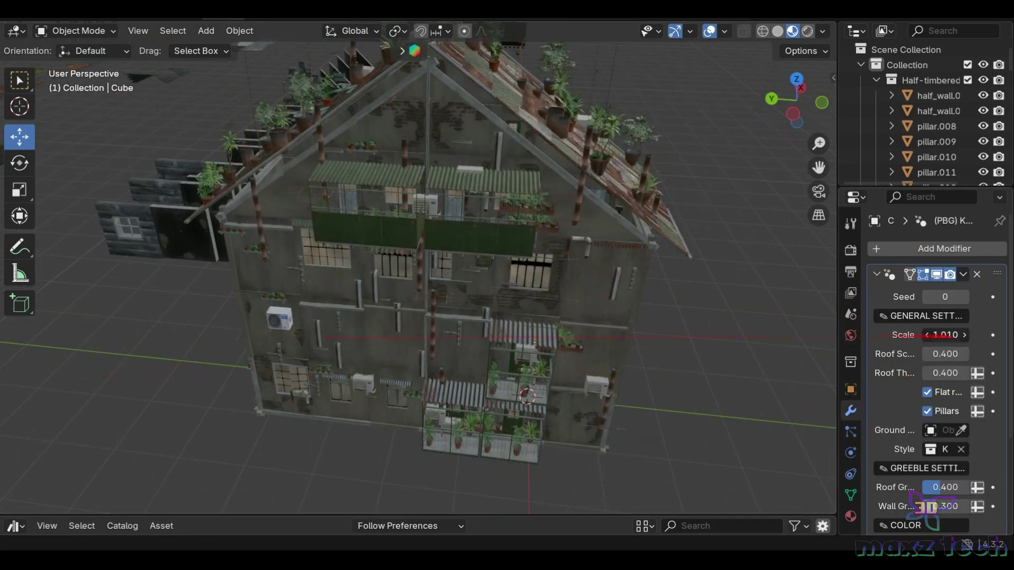
pyautogui.click(976, 274)
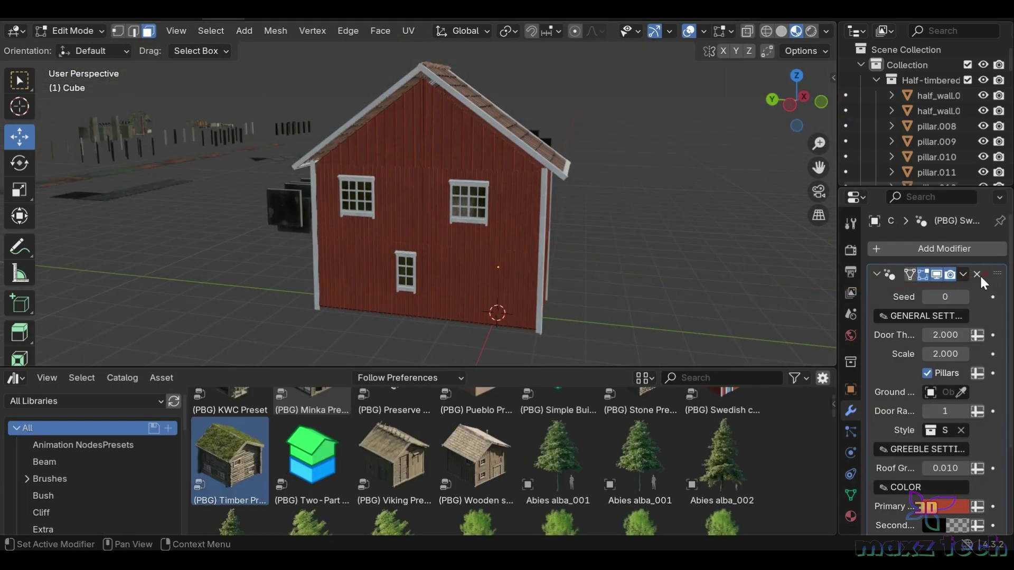
# Step: Try the Timber Preset on the cube in Object Mode, then remove it
pyautogui.moveTo(229, 460); pyautogui.dragTo(421, 208)
pyautogui.moveTo(475, 237); pyautogui.dragTo(641, 362, button='middle')
pyautogui.click(74, 30)
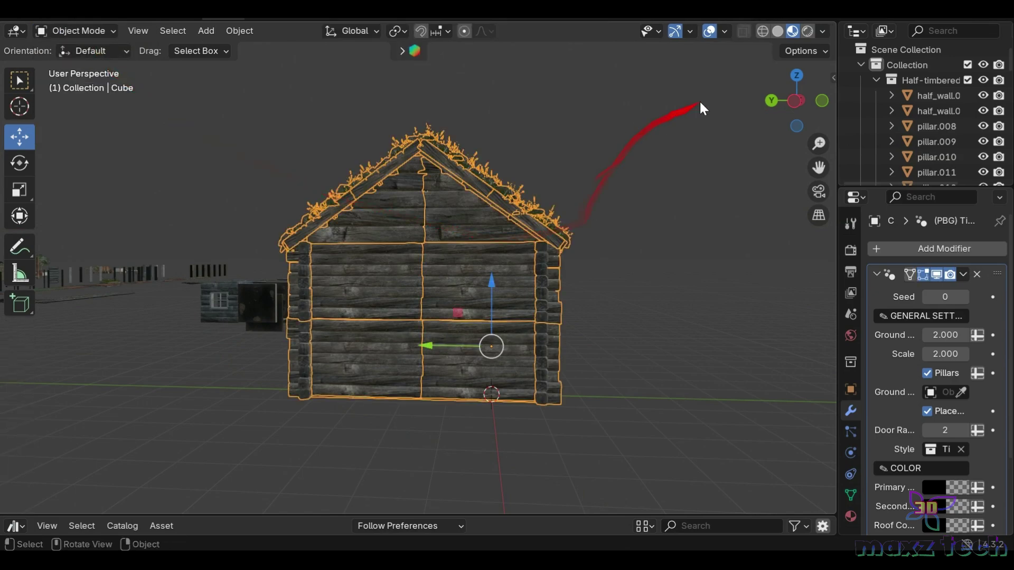
pyautogui.moveTo(796, 100); pyautogui.dragTo(776, 111)
pyautogui.click(977, 274)
# Step: Apply the Two-Part Building preset with a KWC ground floor and Half-timbered upper floor
pyautogui.moveTo(650, 515); pyautogui.dragTo(649, 298)
pyautogui.moveTo(311, 469); pyautogui.dragTo(448, 185)
pyautogui.scroll(-10, 934, 369)
pyautogui.click(930, 348)
pyautogui.click(839, 400)
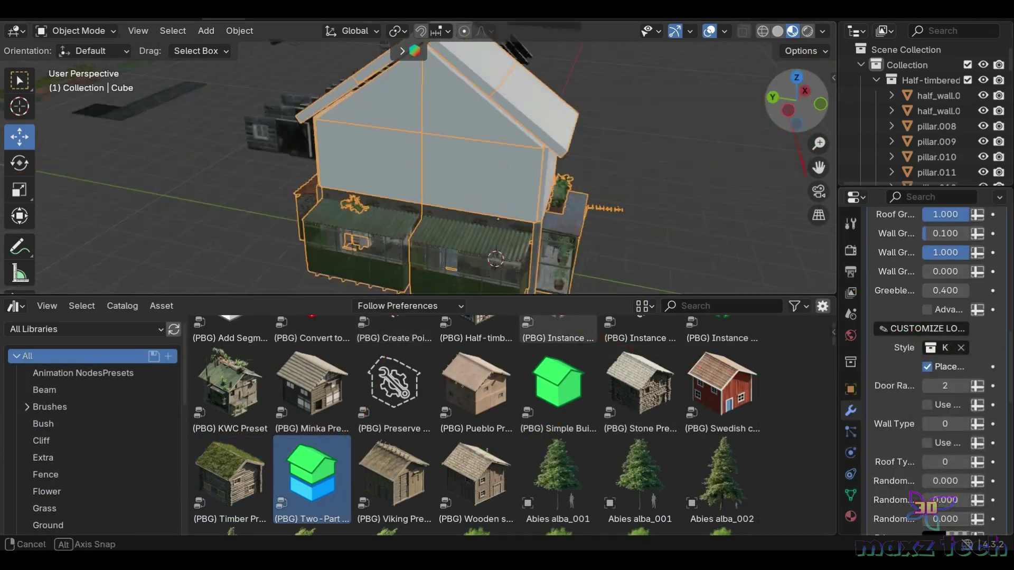
pyautogui.moveTo(475, 211); pyautogui.dragTo(528, 185, button='middle')
pyautogui.scroll(5, 935, 369)
pyautogui.click(945, 372)
pyautogui.click(919, 407)
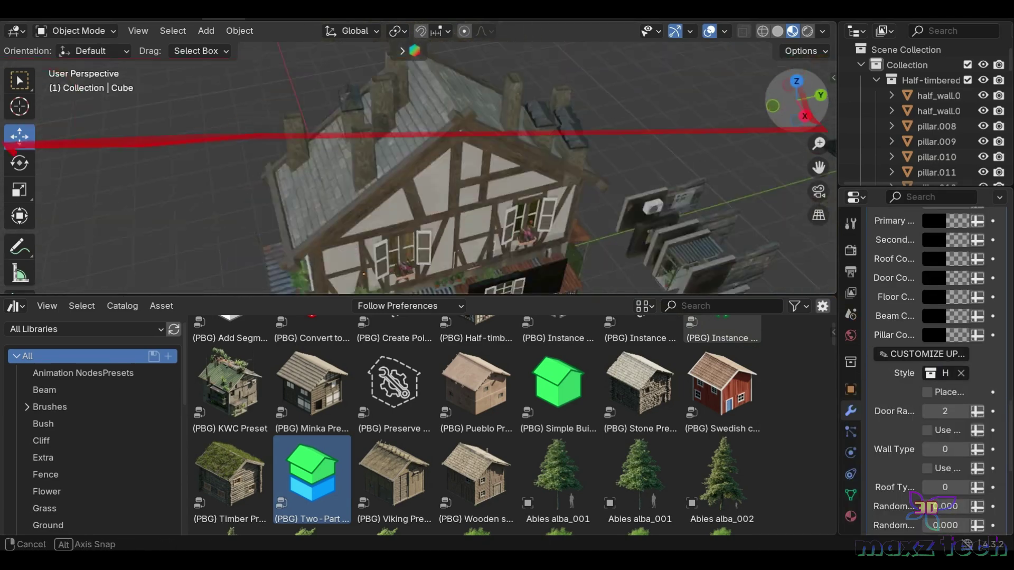
# Step: Enlarge the 3D view and raise the building Scale to 3.670
pyautogui.moveTo(572, 300); pyautogui.dragTo(572, 516)
pyautogui.scroll(5, 942, 411)
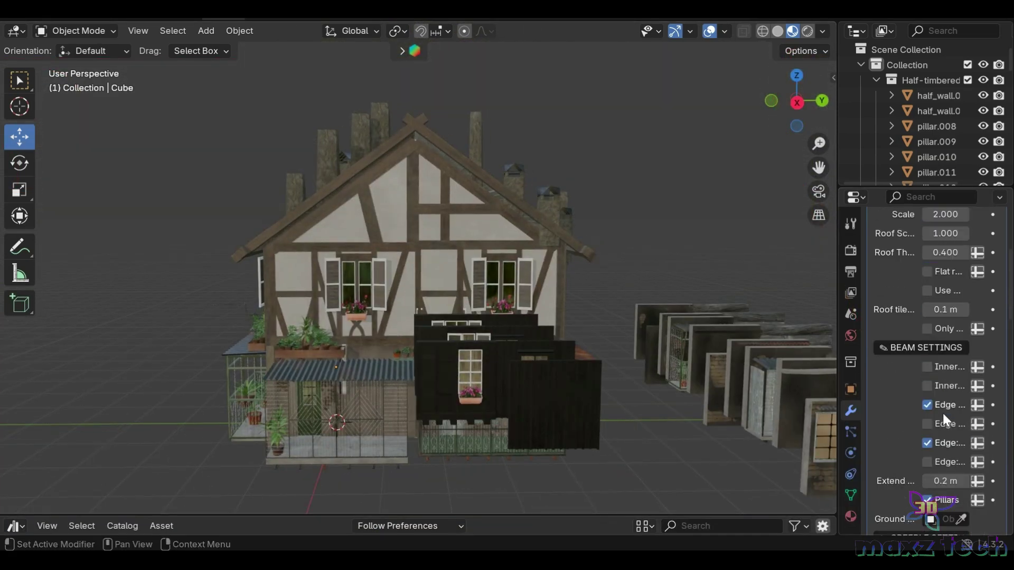
pyautogui.scroll(5, 941, 410)
pyautogui.moveTo(938, 376); pyautogui.dragTo(951, 391)
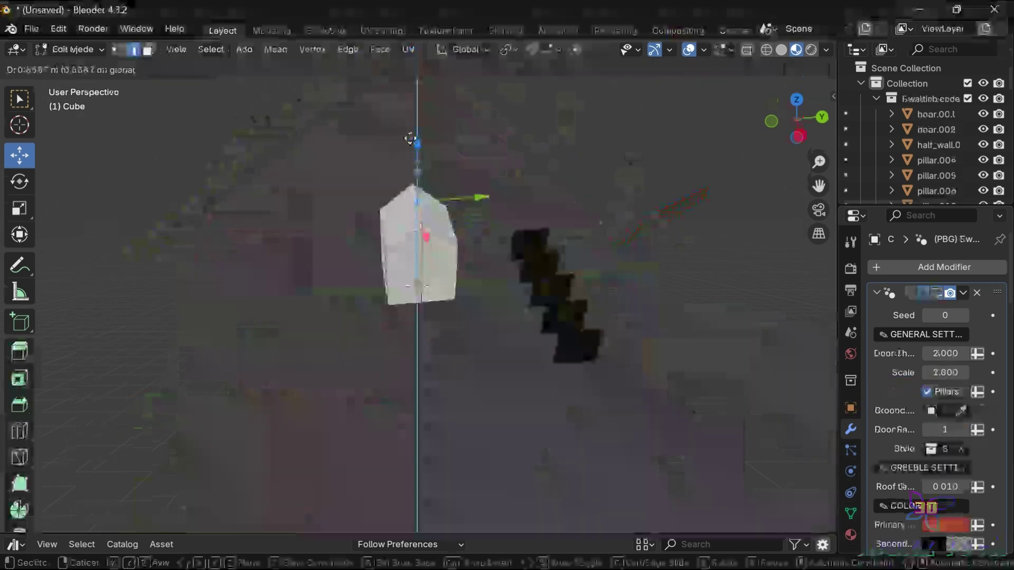
# Step: Extend the cottage by extruding a wall face outward
pyautogui.click(715, 249)
pyautogui.moveTo(715, 249)
pyautogui.mouseDown(button='middle')
pyautogui.moveTo(607, 221)
pyautogui.moveTo(640, 301)
pyautogui.mouseUp(button='middle')
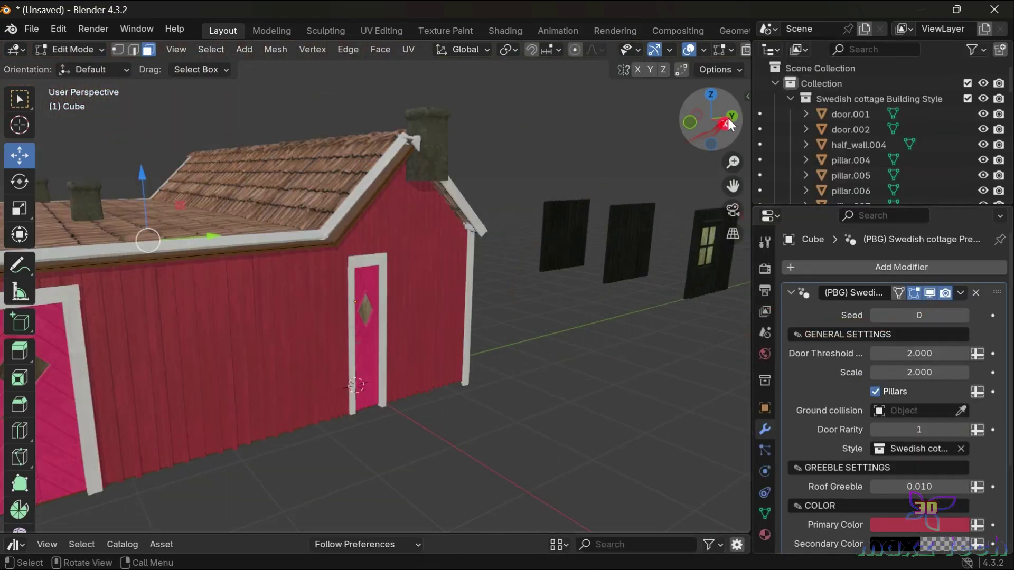
pyautogui.moveTo(728, 124); pyautogui.dragTo(708, 137)
pyautogui.press('e')
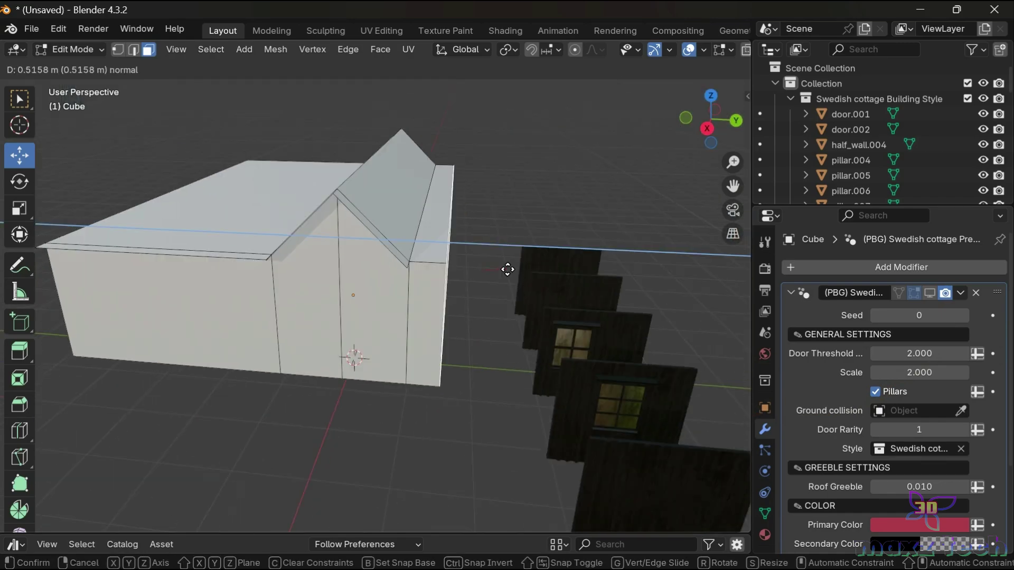
pyautogui.click(507, 269)
pyautogui.moveTo(710, 119)
pyautogui.mouseDown()
pyautogui.moveTo(718, 124)
pyautogui.moveTo(708, 119)
pyautogui.mouseUp()
# Step: Hide the generated cottage and move the wall faces to lengthen the base mesh
pyautogui.click(929, 292)
pyautogui.keyDown('ctrl'); pyautogui.click(479, 311); pyautogui.keyUp('ctrl')
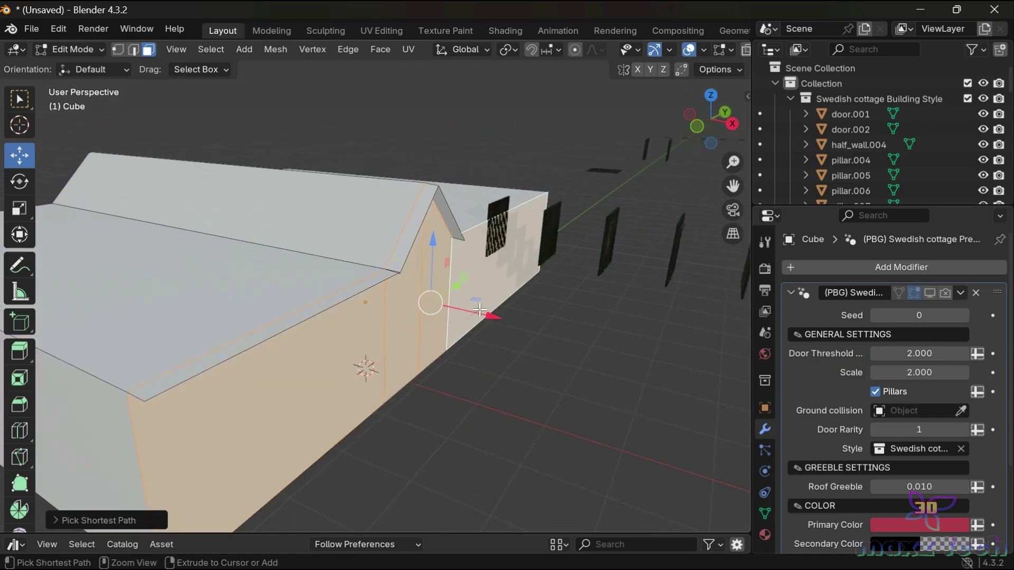
pyautogui.moveTo(500, 317); pyautogui.dragTo(677, 381)
pyautogui.click(929, 293)
pyautogui.moveTo(710, 121); pyautogui.dragTo(713, 159)
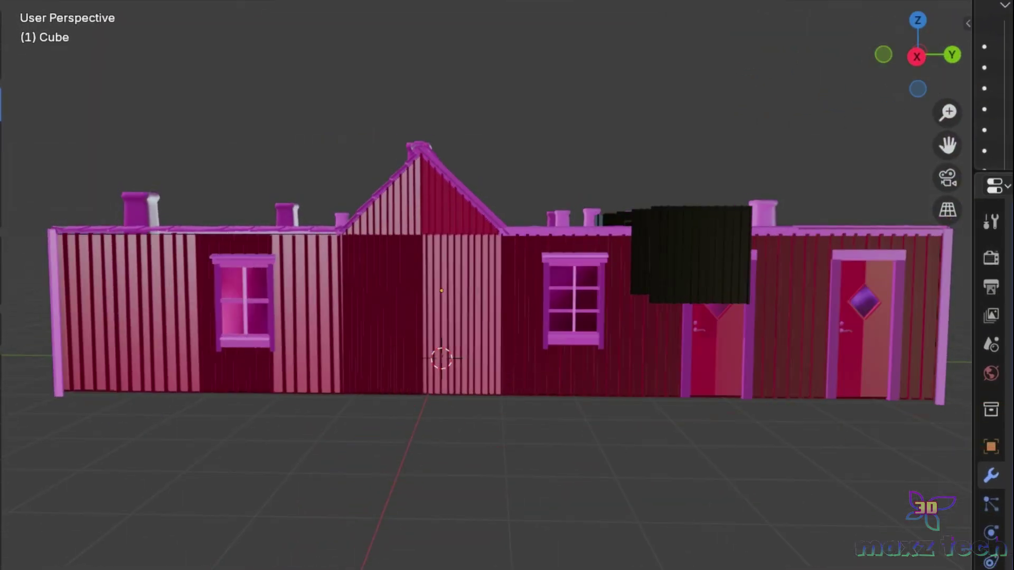
pyautogui.moveTo(926, 30); pyautogui.dragTo(924, 44)
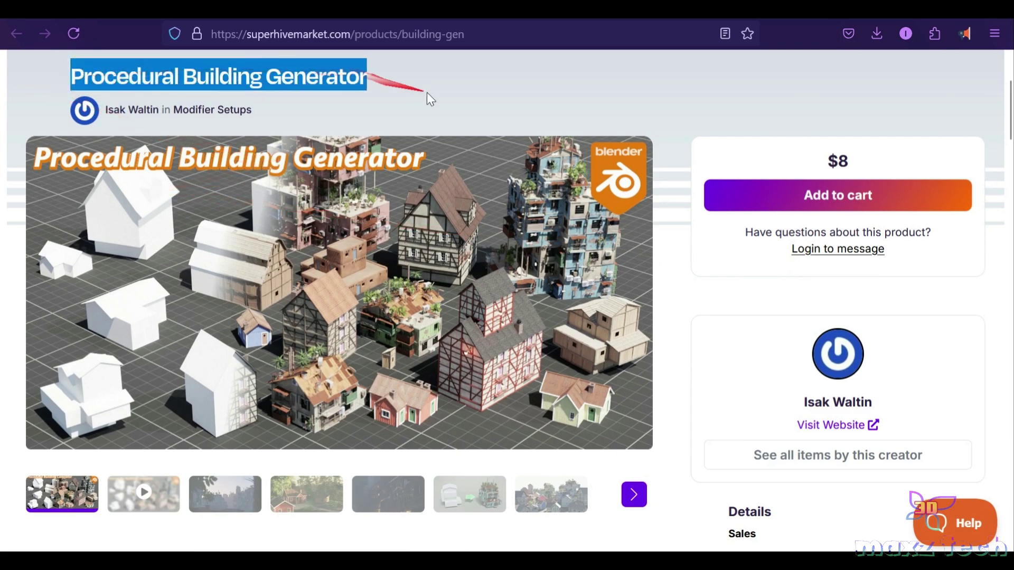
# Step: Review the Procedural Building Generator page and add the add-on to the cart
pyautogui.scroll(-3, 427, 93)
pyautogui.scroll(2, 882, 112)
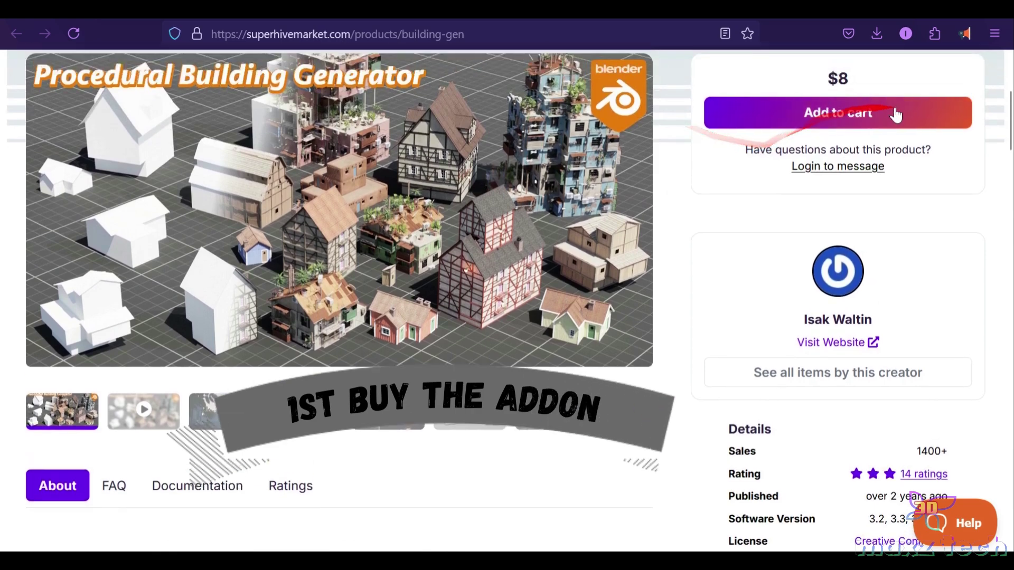
pyautogui.scroll(-5, 613, 243)
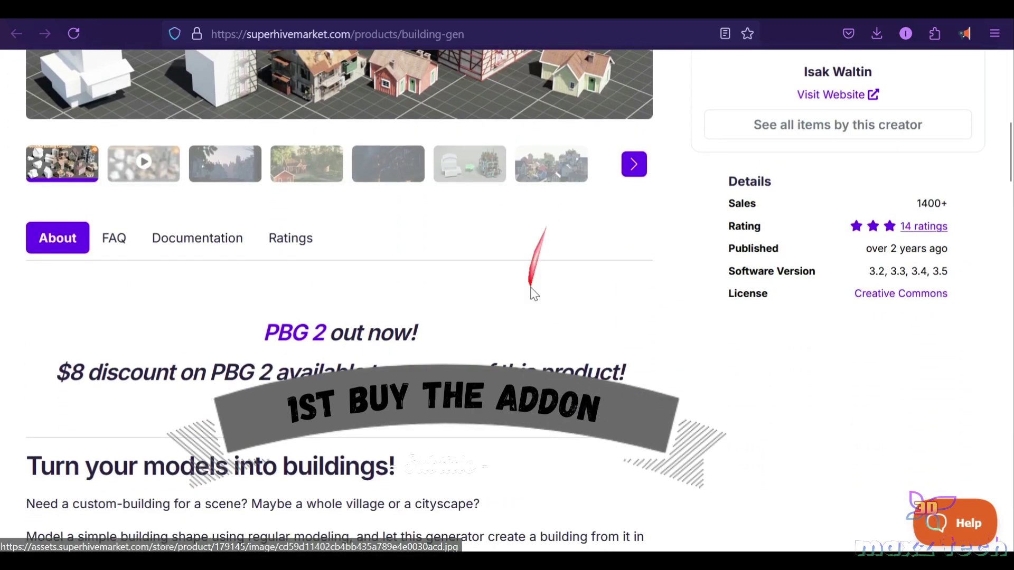
pyautogui.scroll(5, 588, 297)
pyautogui.scroll(3, 810, 291)
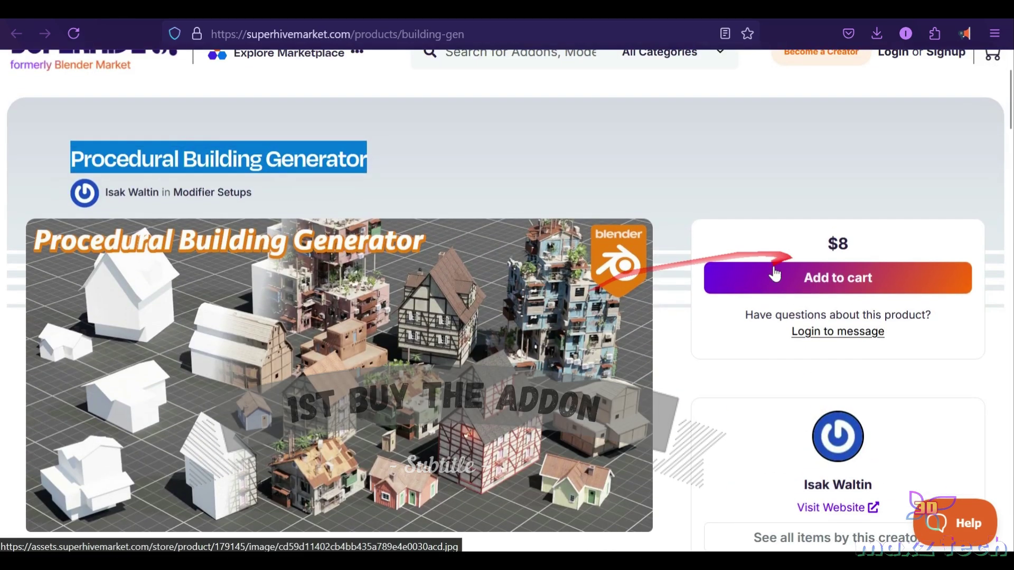
pyautogui.scroll(2, 810, 291)
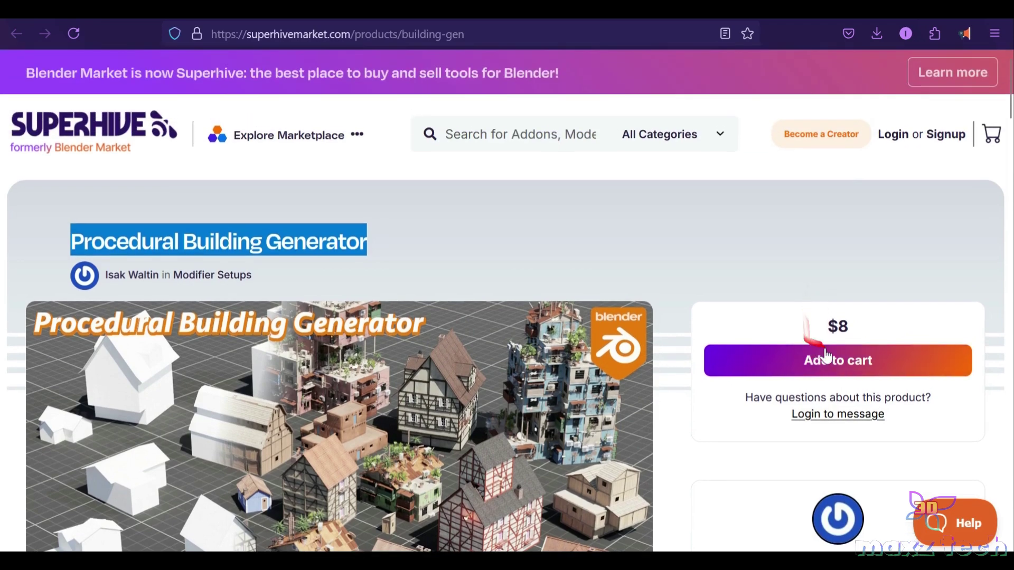
pyautogui.click(831, 371)
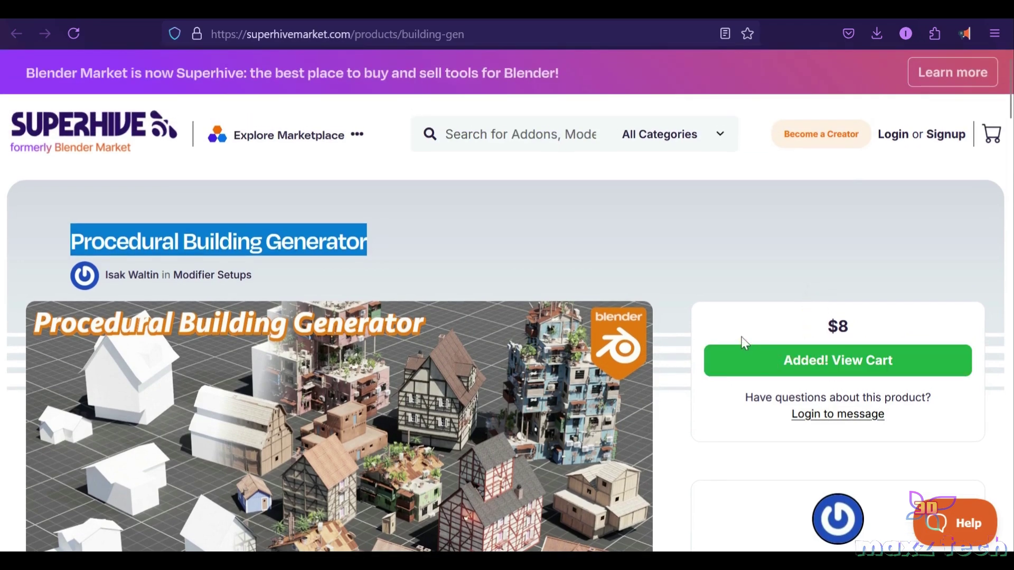
pyautogui.scroll(-3, 741, 341)
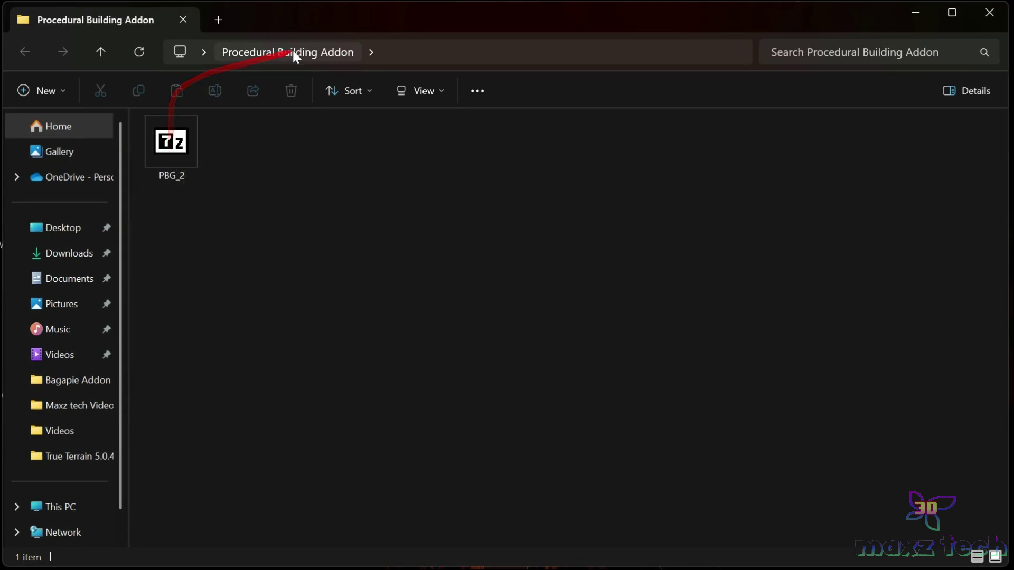
# Step: Extract the PBG_2 archive into the Procedural Building Addon folder, then return to Blender
pyautogui.click(171, 152)
pyautogui.rightClick(171, 151)
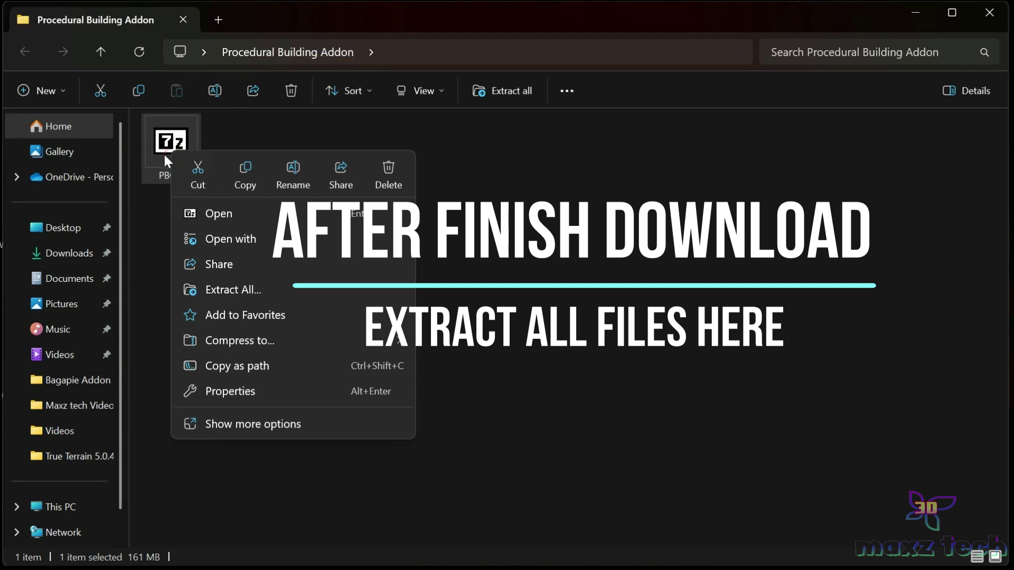
pyautogui.click(270, 290)
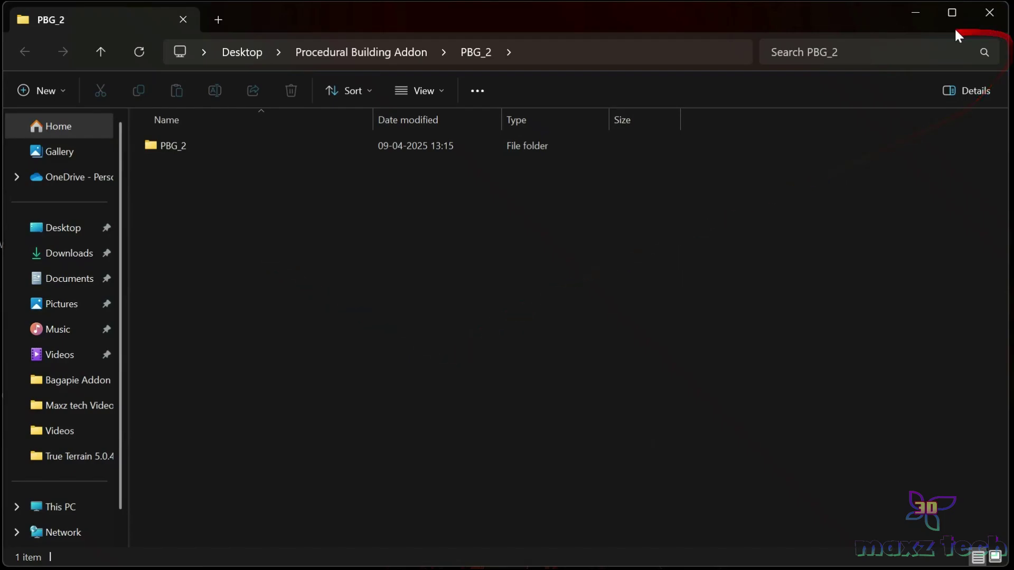
pyautogui.click(916, 14)
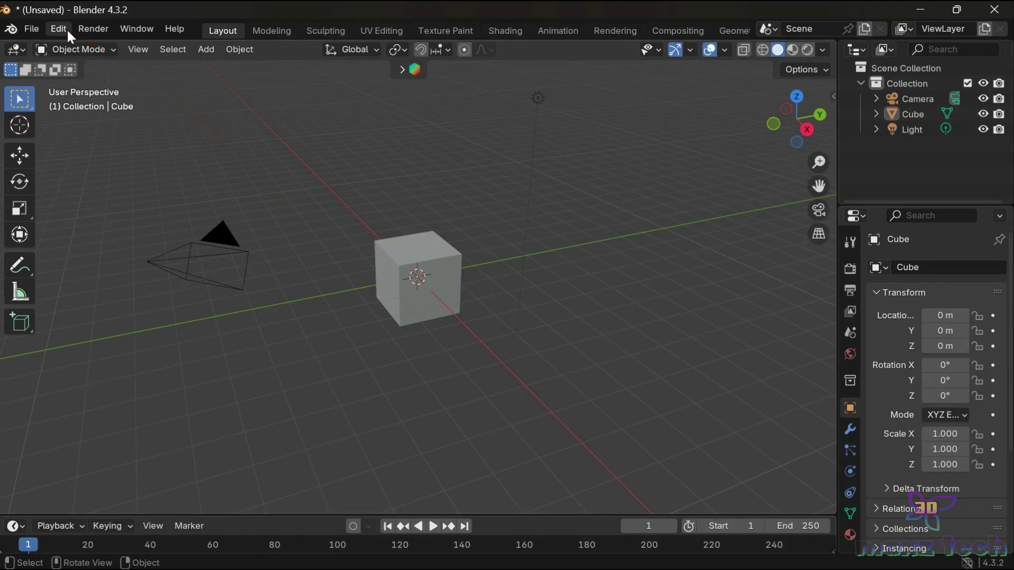
# Step: Register the PBG_2 folder as an asset library in File Paths preferences and delete the camera
pyautogui.click(67, 31)
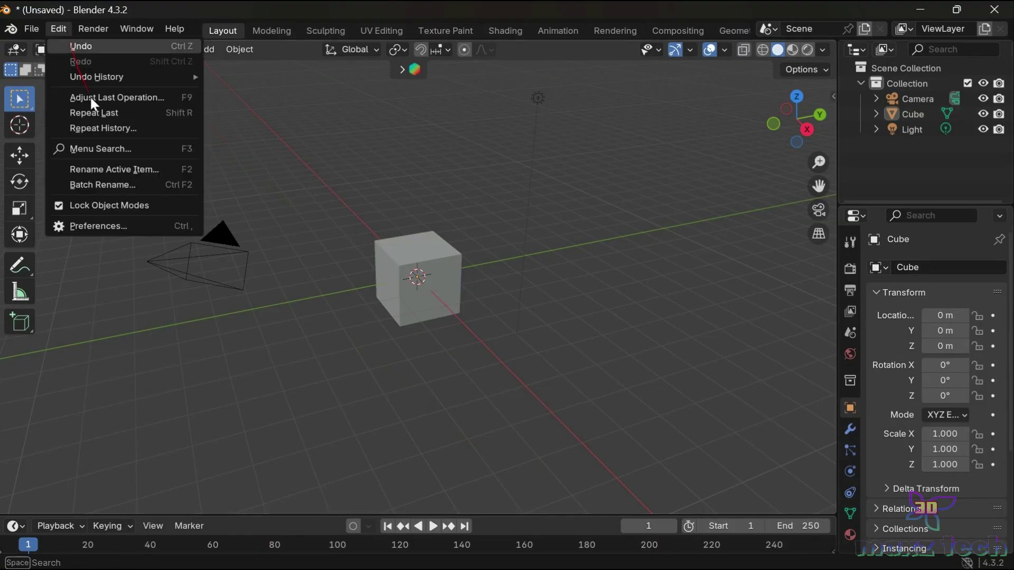
pyautogui.click(119, 227)
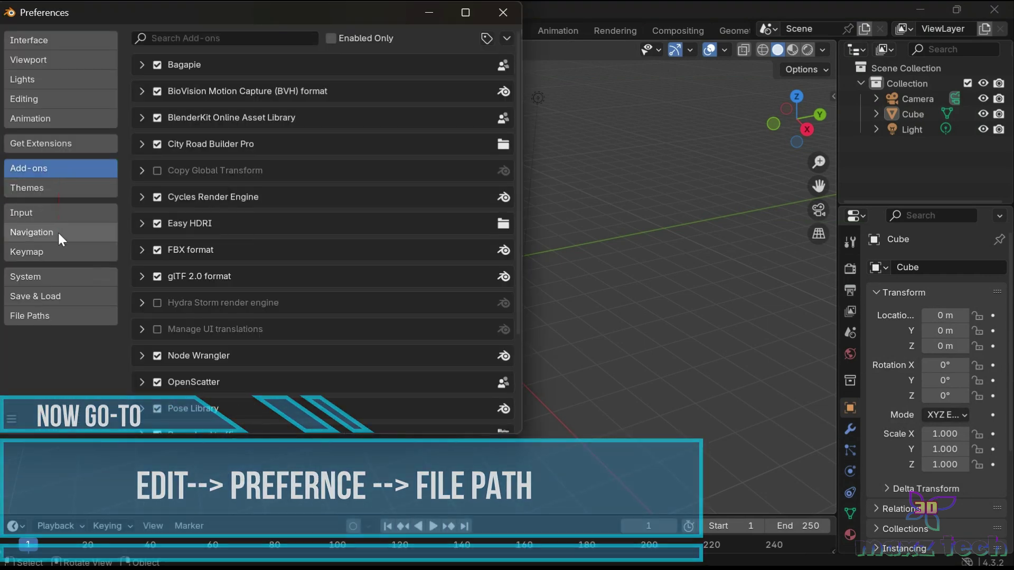
pyautogui.click(56, 317)
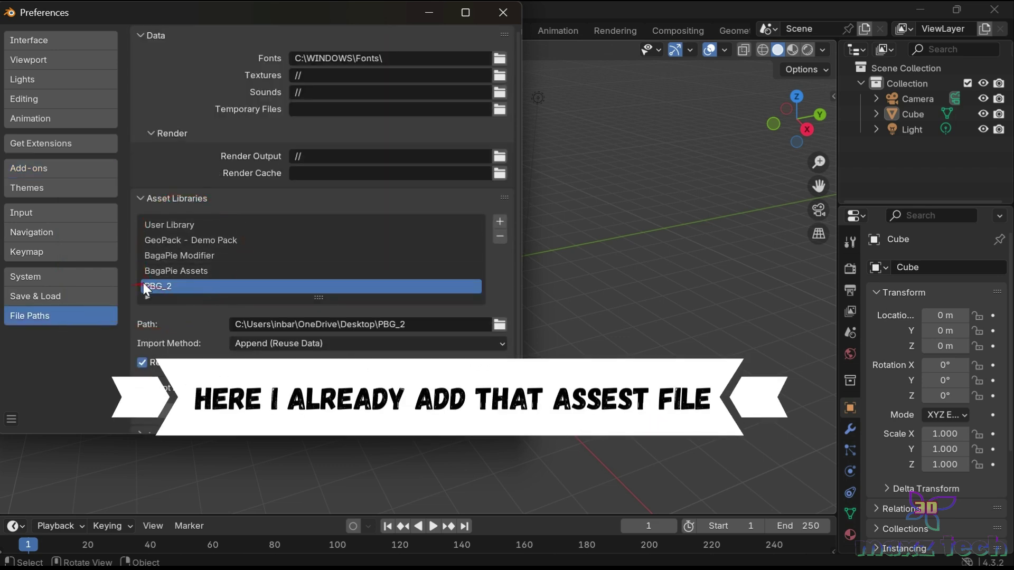
pyautogui.scroll(-1, 159, 277)
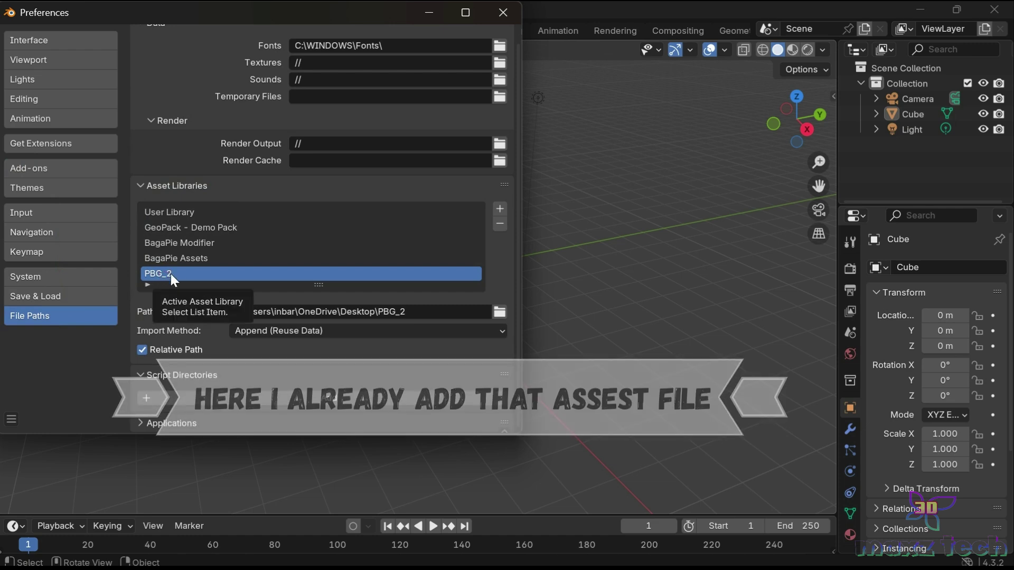
pyautogui.scroll(1, 174, 276)
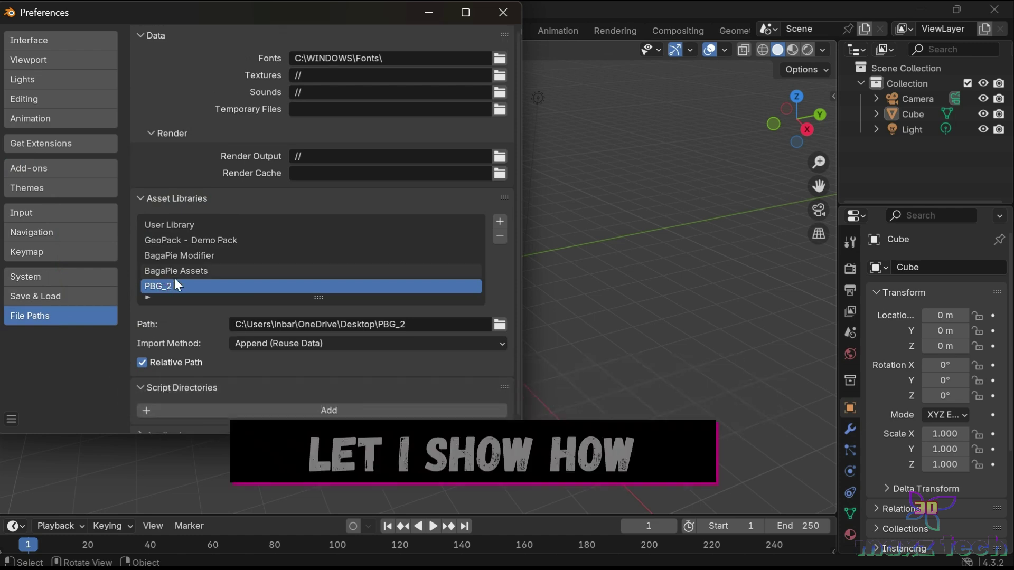
pyautogui.click(502, 221)
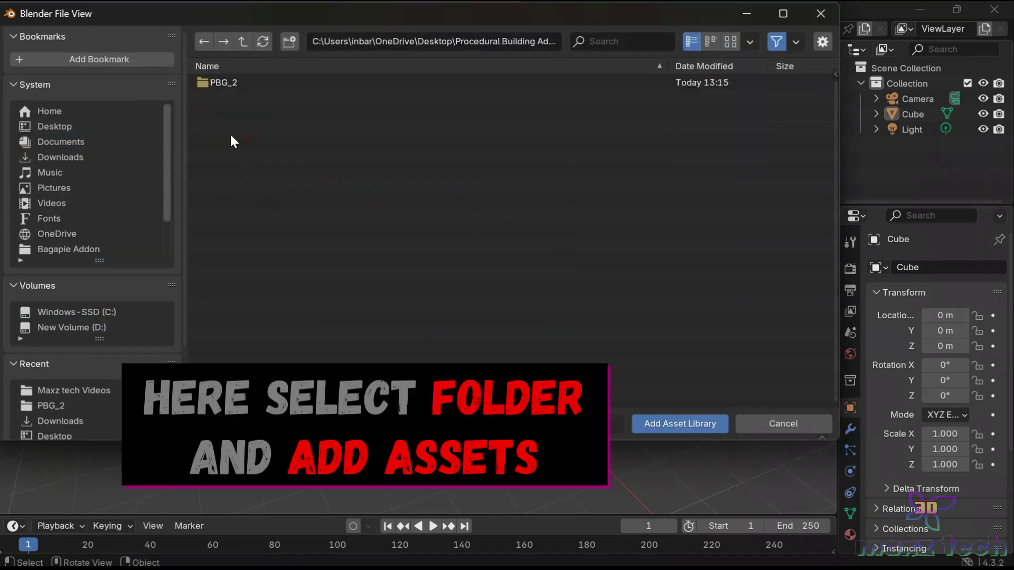
pyautogui.click(211, 84)
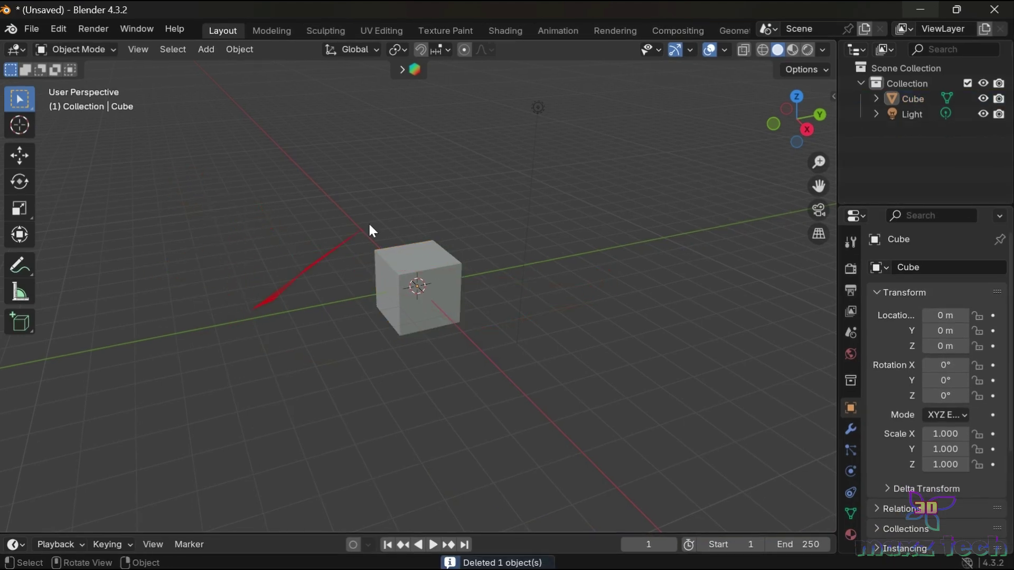
pyautogui.press('Delete')
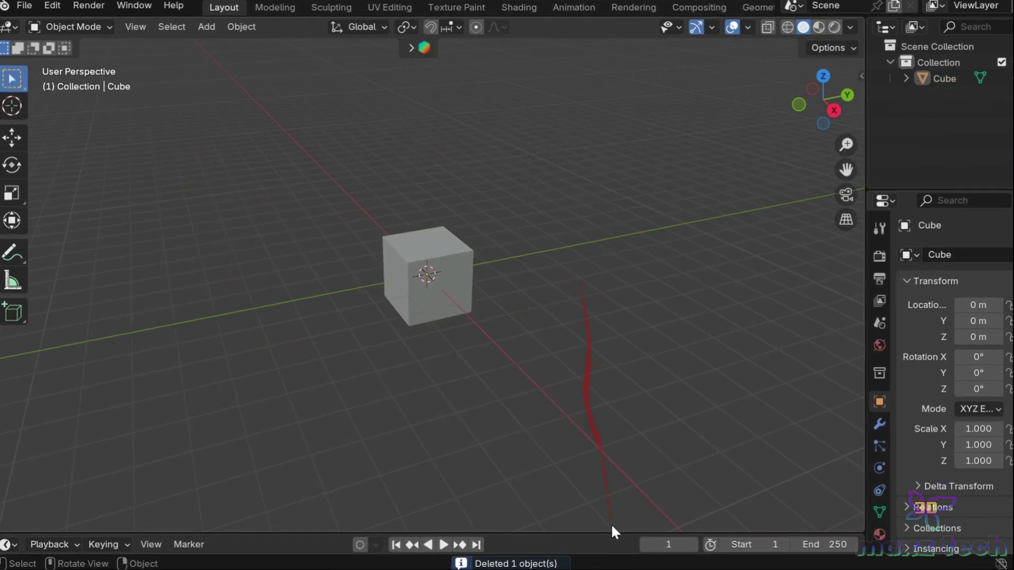
# Step: Enlarge the bottom timeline area and turn it into an Asset Browser listing PBG assets
pyautogui.moveTo(637, 533); pyautogui.dragTo(140, 354)
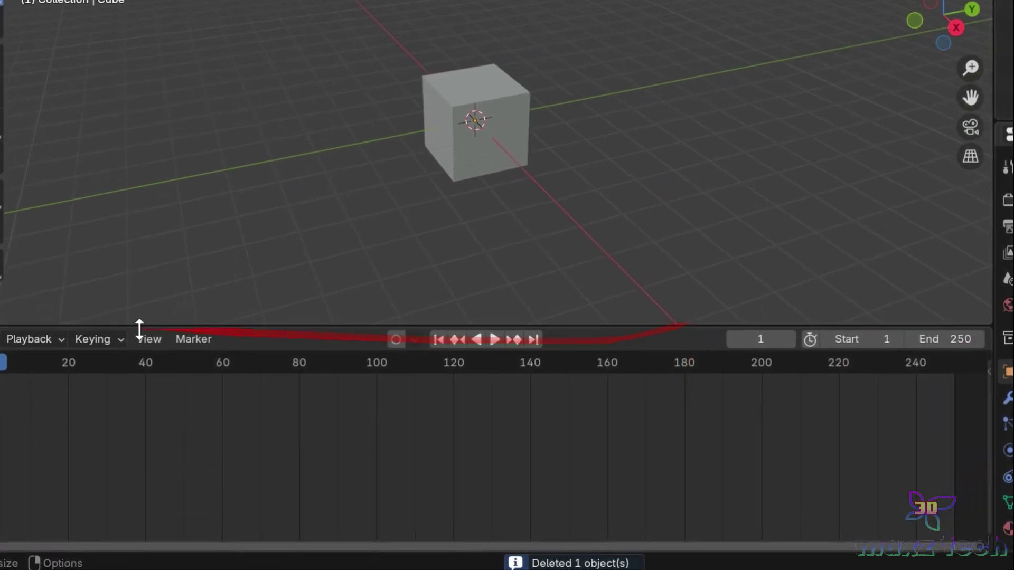
pyautogui.moveTo(89, 318); pyautogui.dragTo(101, 203)
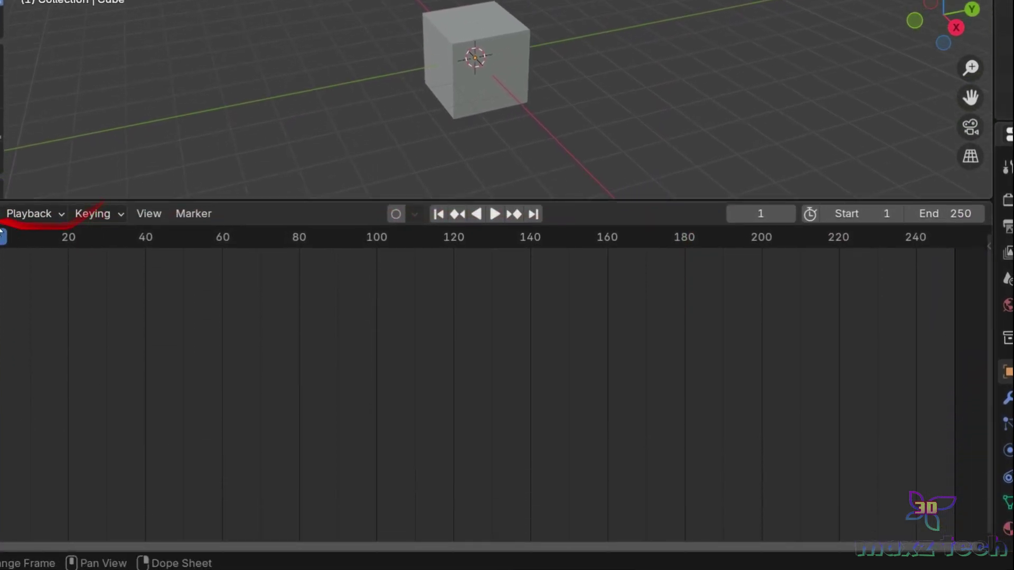
pyautogui.click(4, 213)
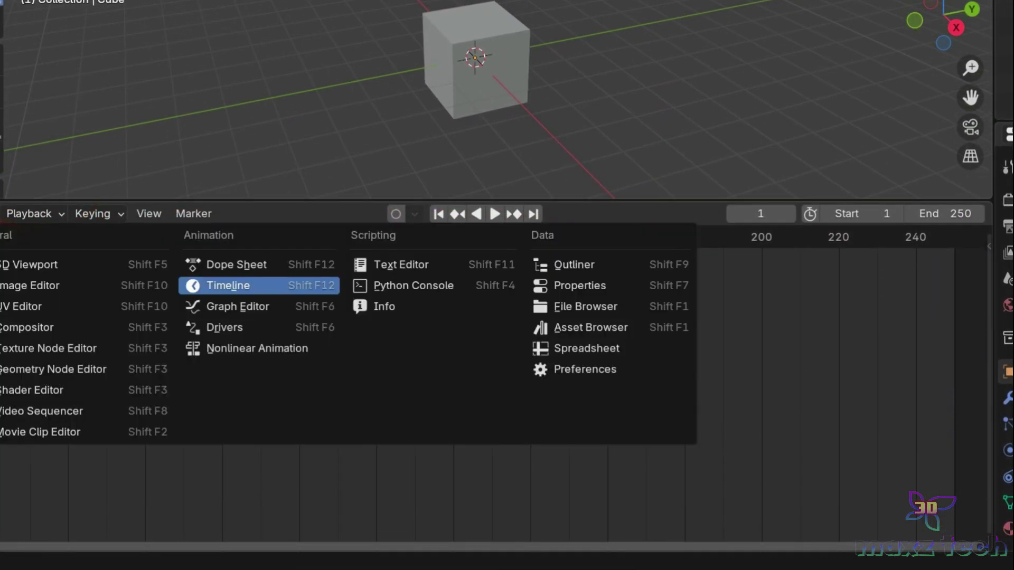
pyautogui.click(562, 331)
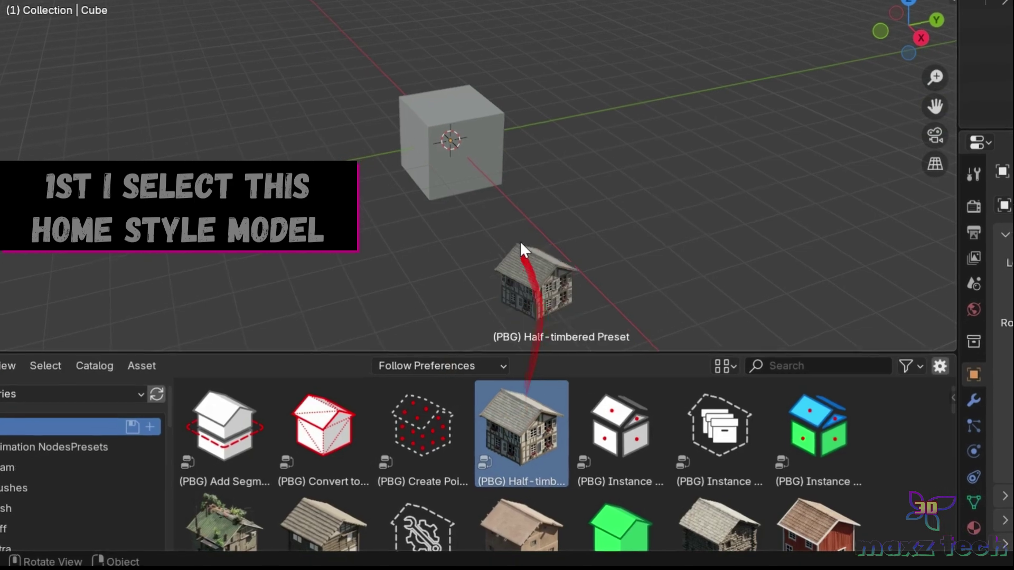
# Step: Apply the (PBG) Half-timbered Preset to the cube and show material textures
pyautogui.moveTo(502, 422); pyautogui.dragTo(469, 180)
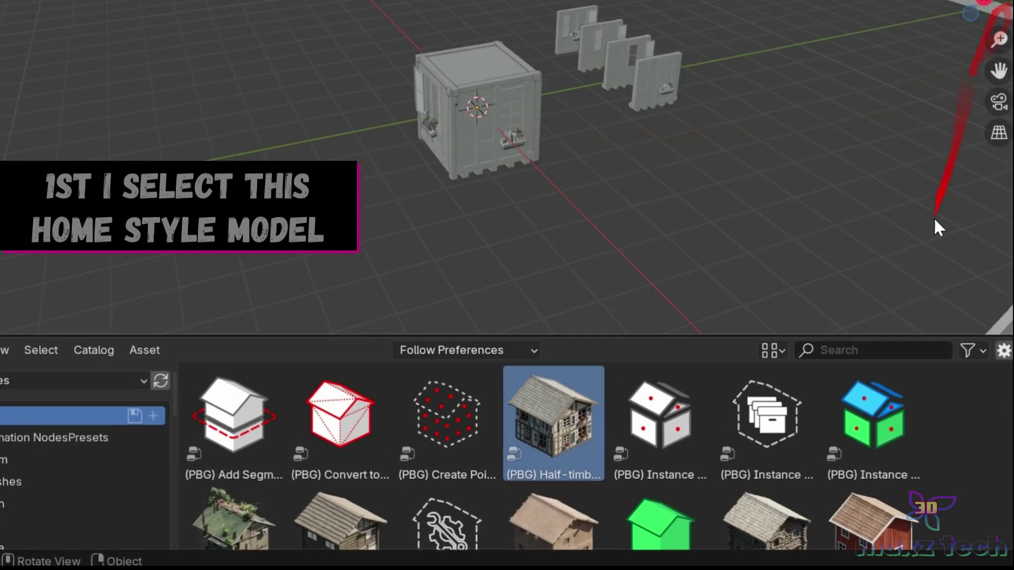
pyautogui.moveTo(860, 334); pyautogui.dragTo(845, 555)
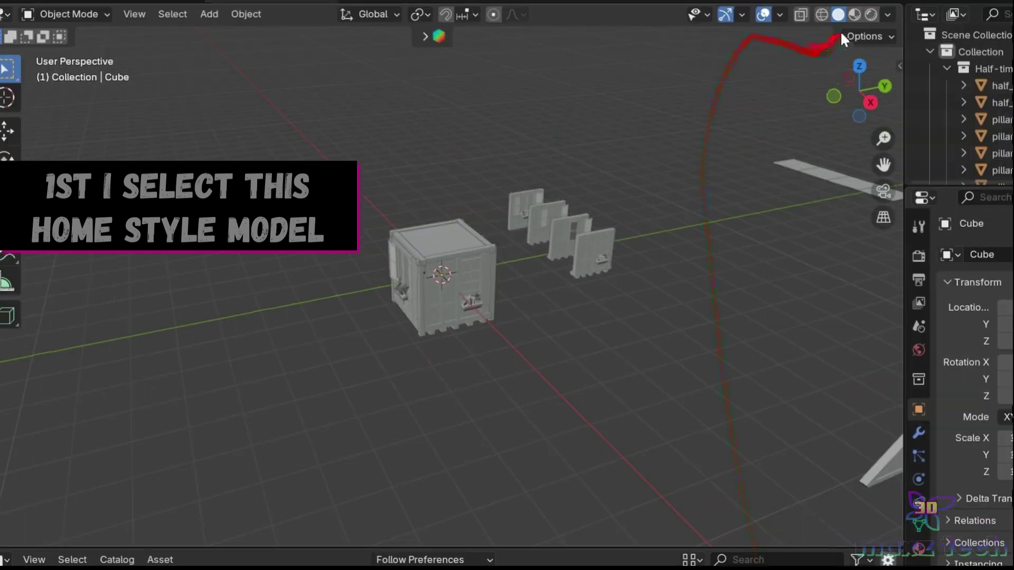
pyautogui.click(856, 13)
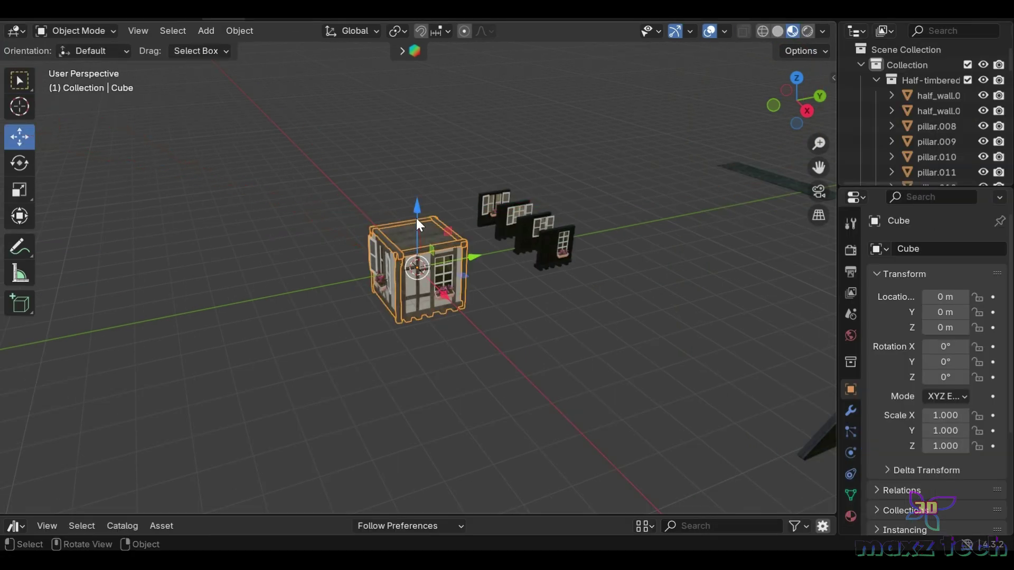
# Step: Raise the cube along Z to 1.117 m and orbit around the house
pyautogui.moveTo(416, 217); pyautogui.dragTo(415, 184)
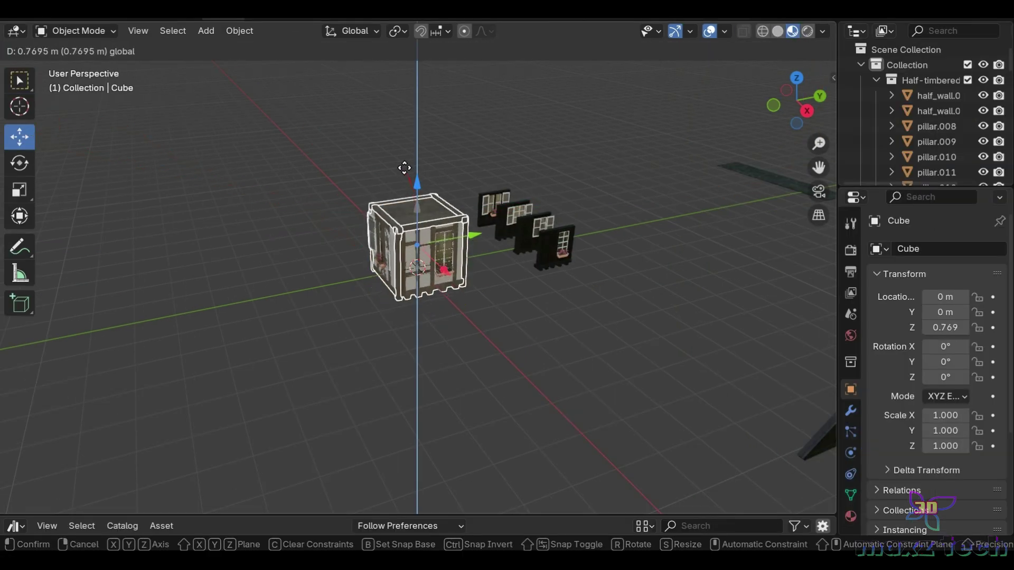
pyautogui.moveTo(433, 233); pyautogui.dragTo(361, 232, button='middle')
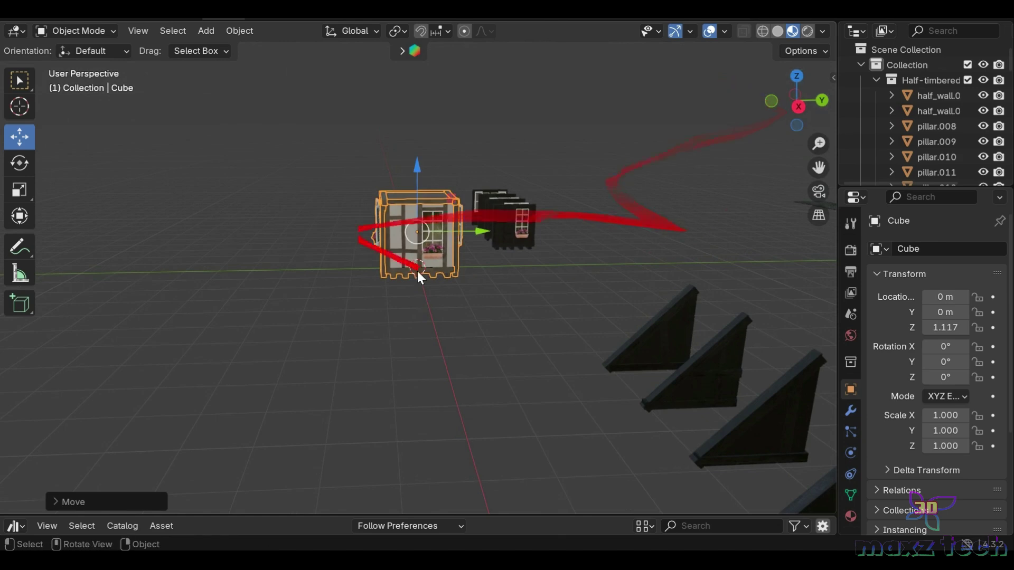
pyautogui.moveTo(791, 92); pyautogui.dragTo(676, 166)
pyautogui.scroll(2, 522, 242)
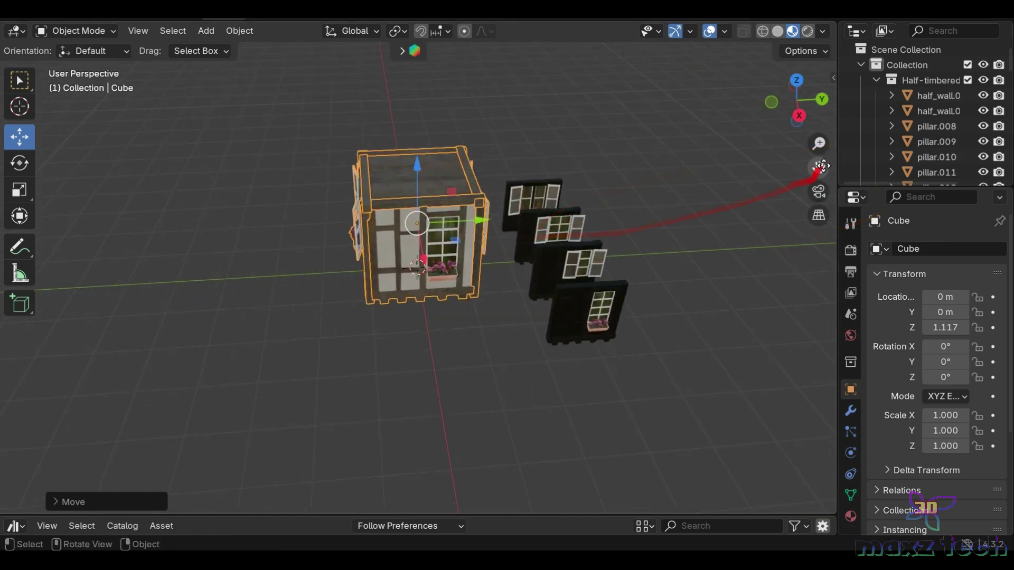
pyautogui.moveTo(818, 168); pyautogui.dragTo(803, 257)
pyautogui.moveTo(808, 112); pyautogui.dragTo(661, 99)
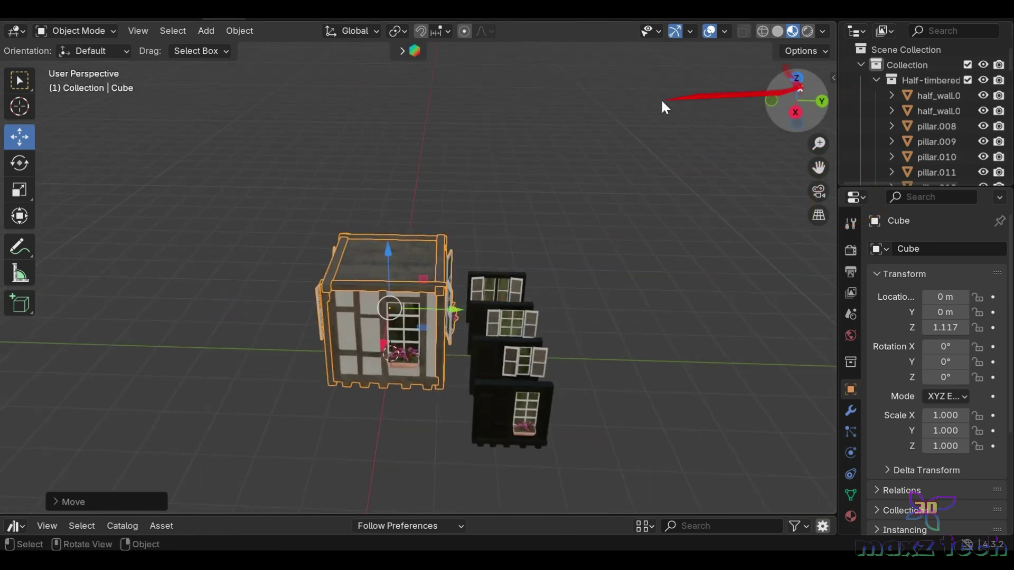
pyautogui.click(83, 30)
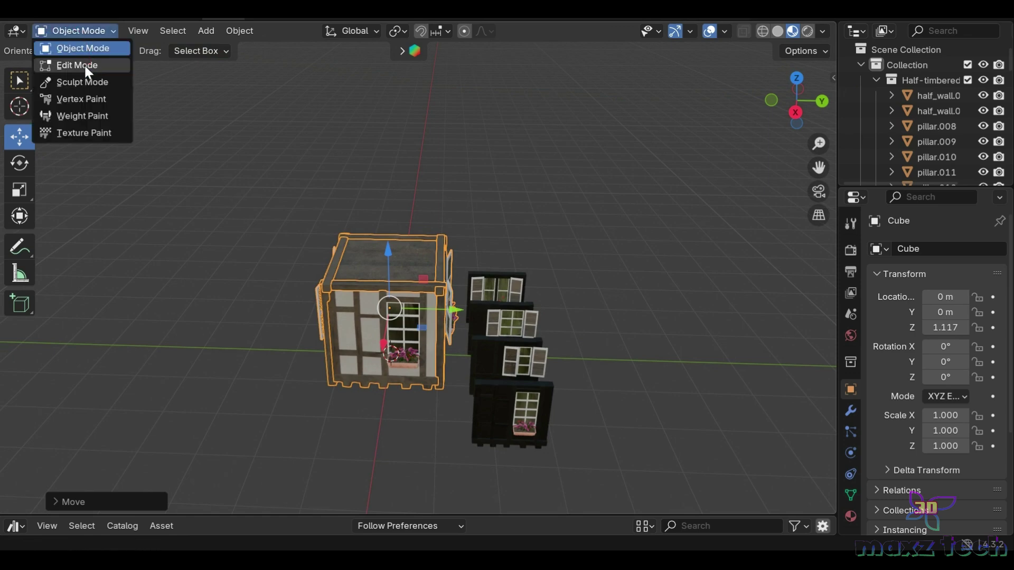
# Step: In Edit Mode with face select, raise the top face to make the house taller
pyautogui.click(84, 64)
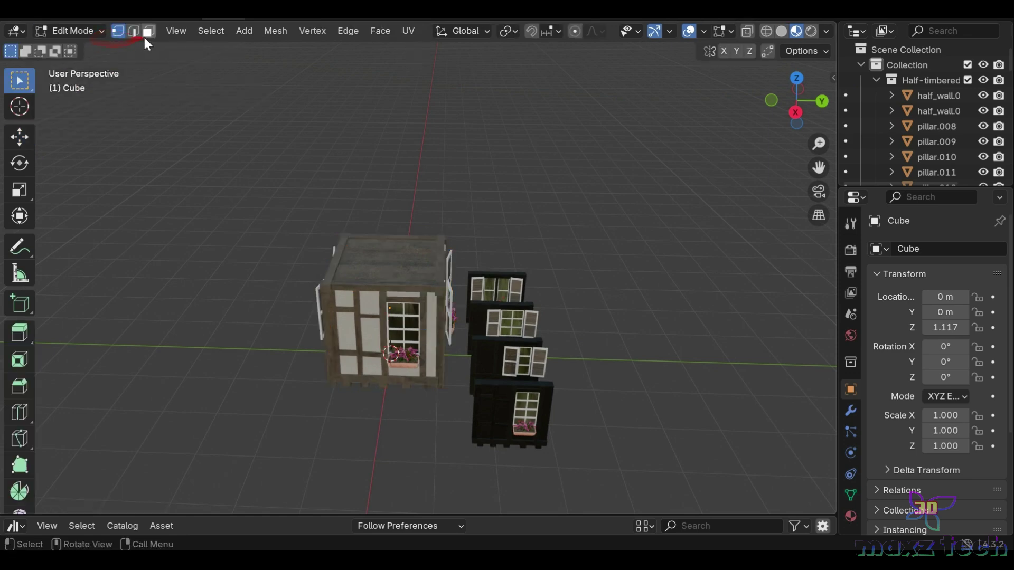
pyautogui.click(142, 35)
pyautogui.click(21, 140)
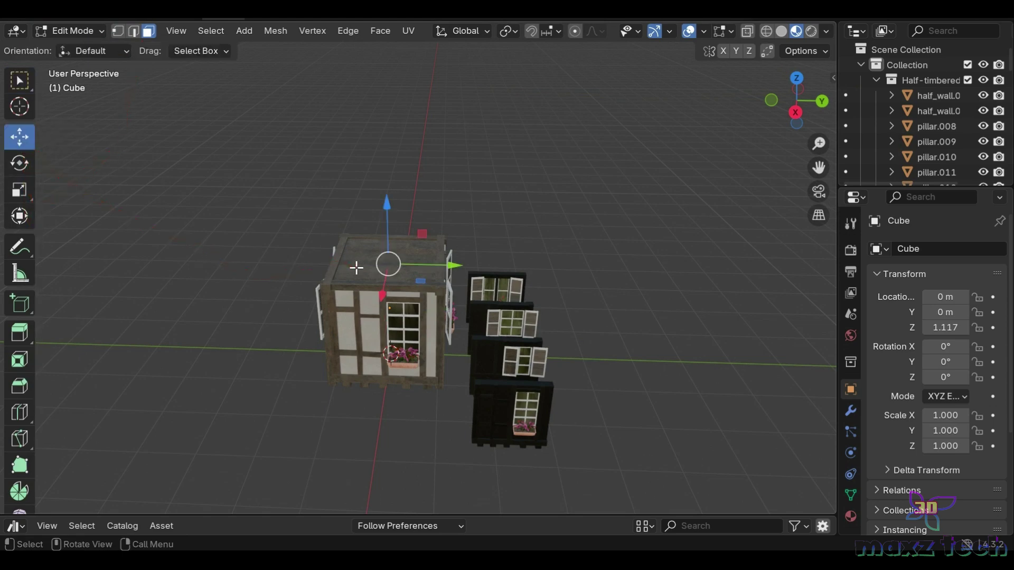
pyautogui.moveTo(385, 209); pyautogui.dragTo(386, 141)
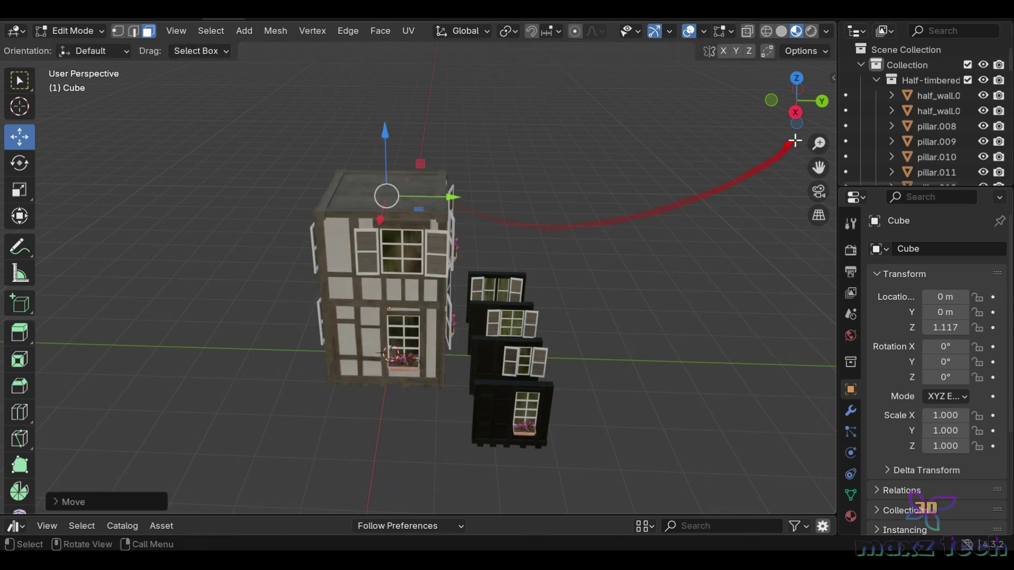
# Step: Slide a wall face along Y to stretch the house into a longer block
pyautogui.moveTo(389, 308); pyautogui.dragTo(548, 303, button='middle')
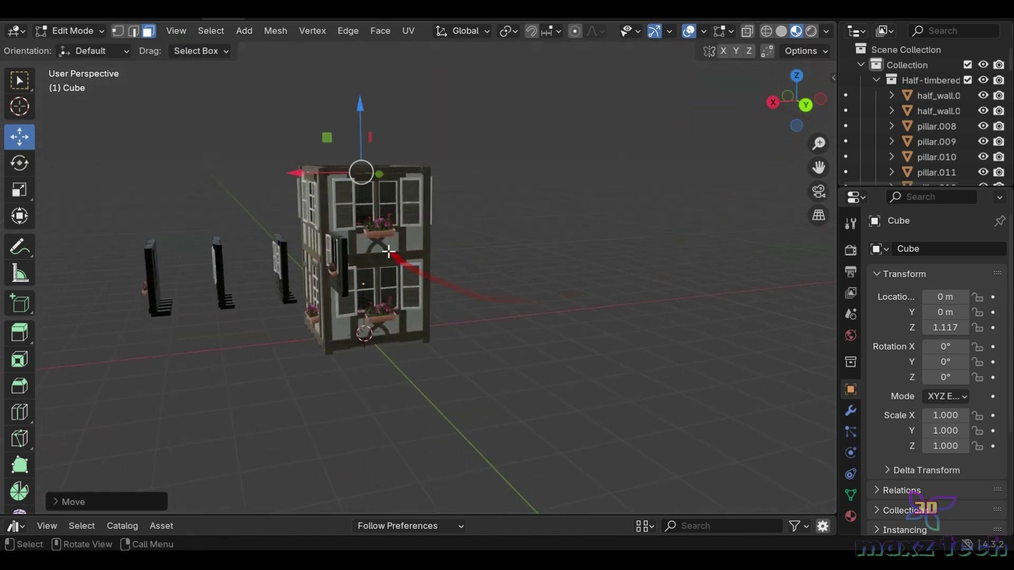
pyautogui.moveTo(782, 113)
pyautogui.mouseDown()
pyautogui.moveTo(657, 101)
pyautogui.moveTo(212, 103)
pyautogui.mouseUp()
pyautogui.moveTo(507, 270); pyautogui.dragTo(673, 280)
pyautogui.moveTo(800, 80); pyautogui.dragTo(223, 153)
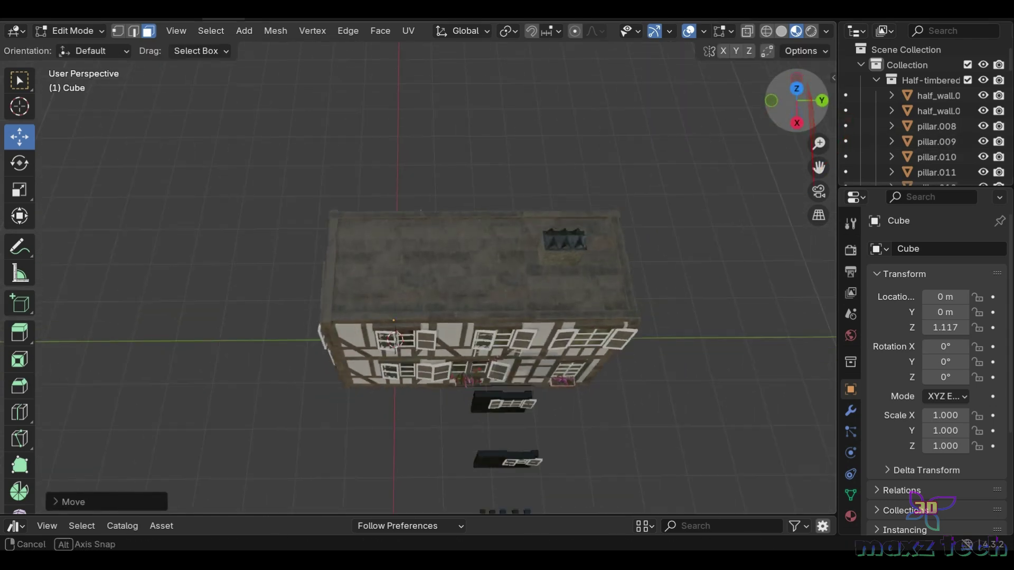
pyautogui.click(19, 417)
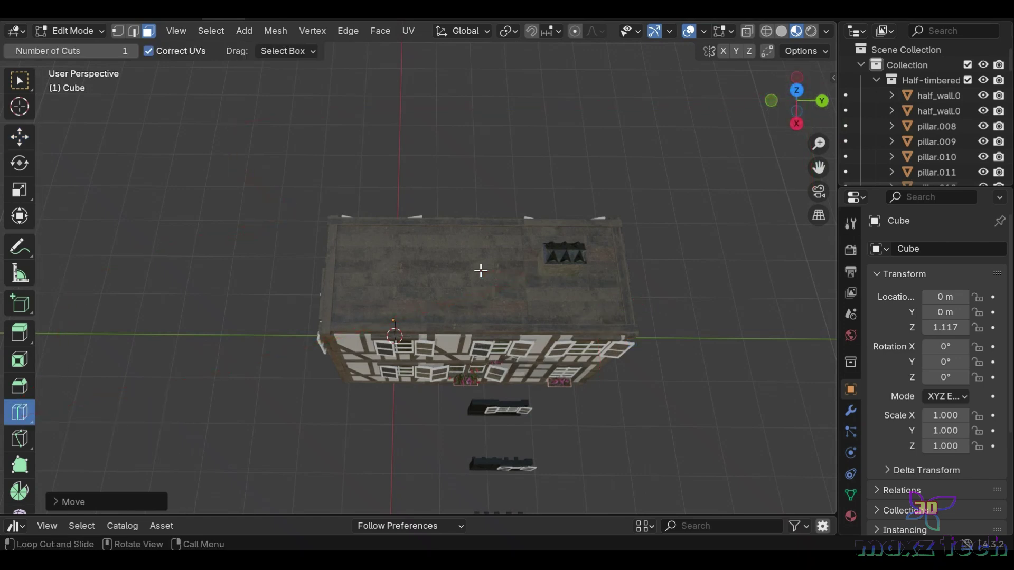
# Step: Loop-cut the roof down its middle and raise the centre edge on Z into a gable peak
pyautogui.click(469, 241)
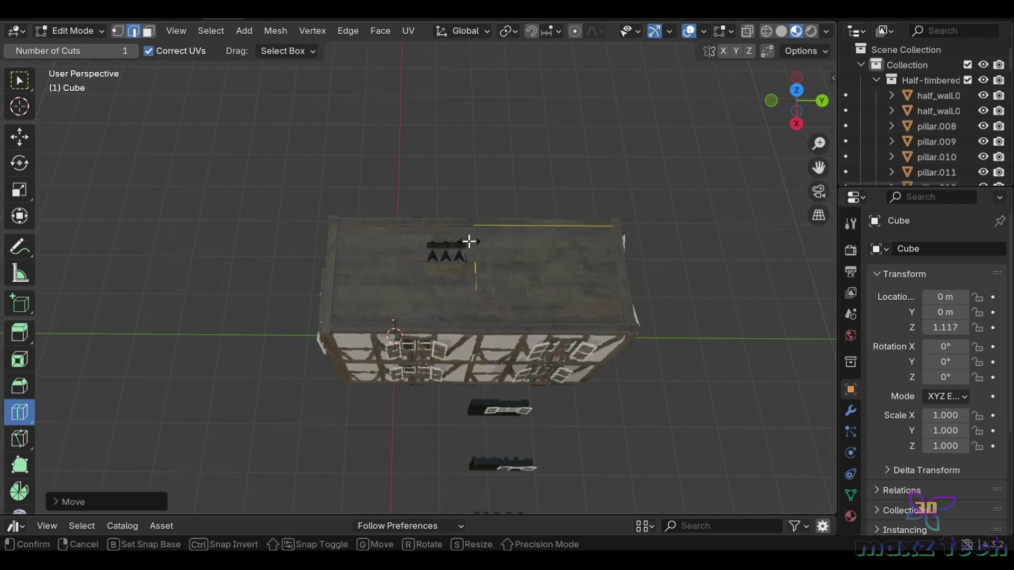
pyautogui.click(22, 137)
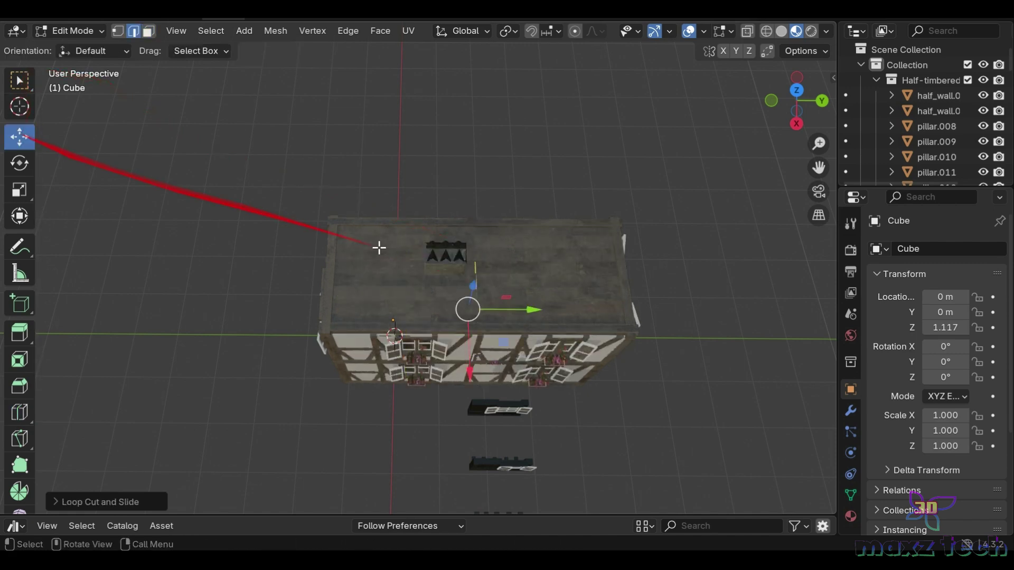
pyautogui.click(473, 269)
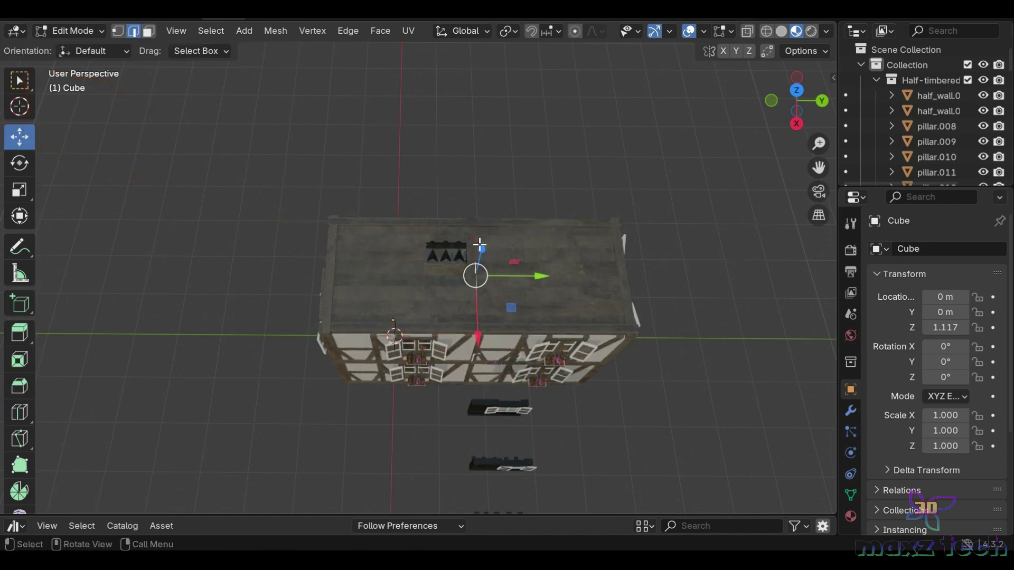
pyautogui.moveTo(479, 245); pyautogui.dragTo(464, 176)
# Step: Tilt the view toward the house front and switch to Wireframe shading
pyautogui.moveTo(772, 97); pyautogui.dragTo(771, 97)
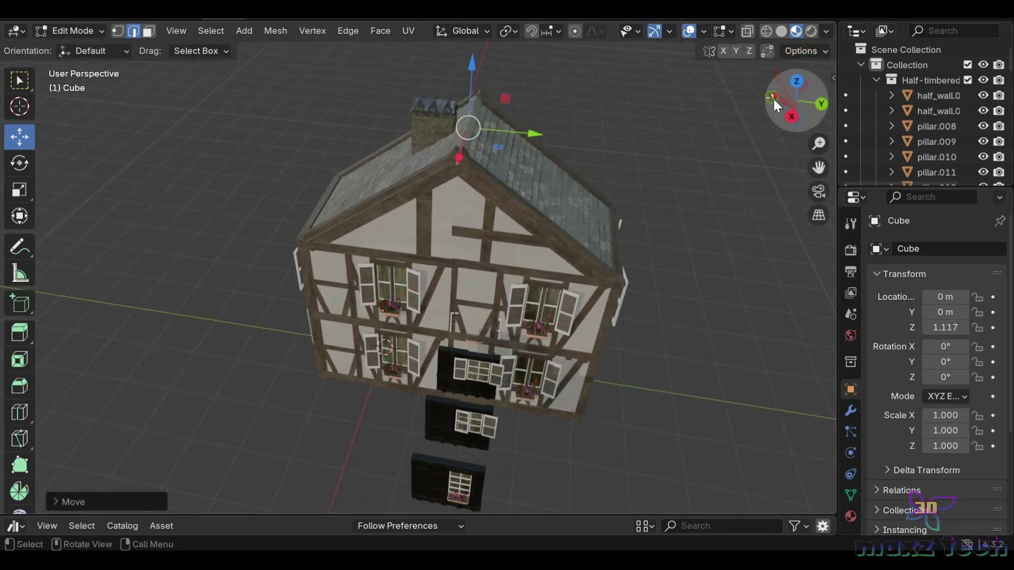
pyautogui.press('z')
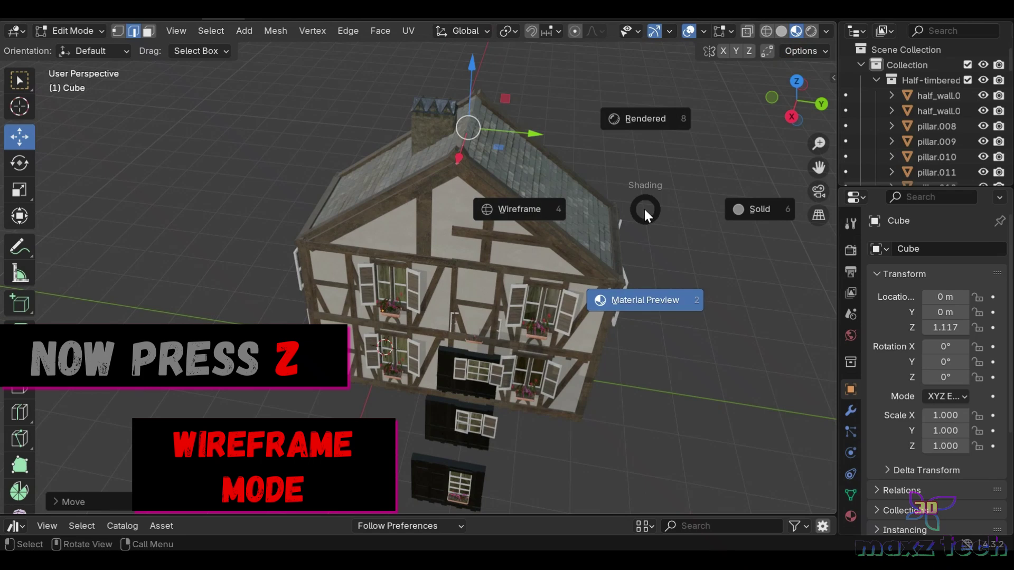
pyautogui.click(542, 214)
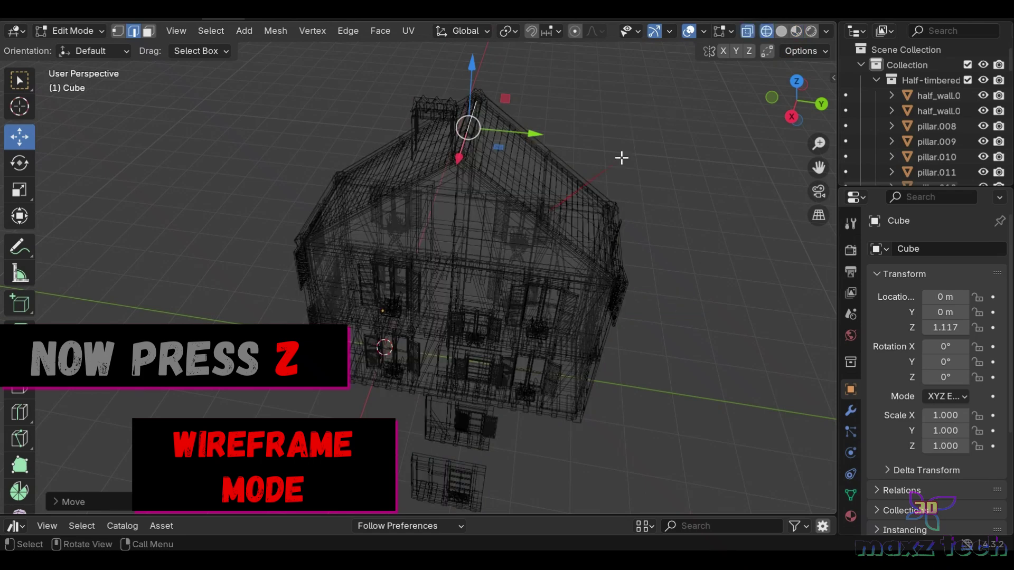
# Step: Scale both roof faces to about 1.21 for overhanging eaves, then return to Solid shading
pyautogui.click(150, 30)
pyautogui.click(534, 163)
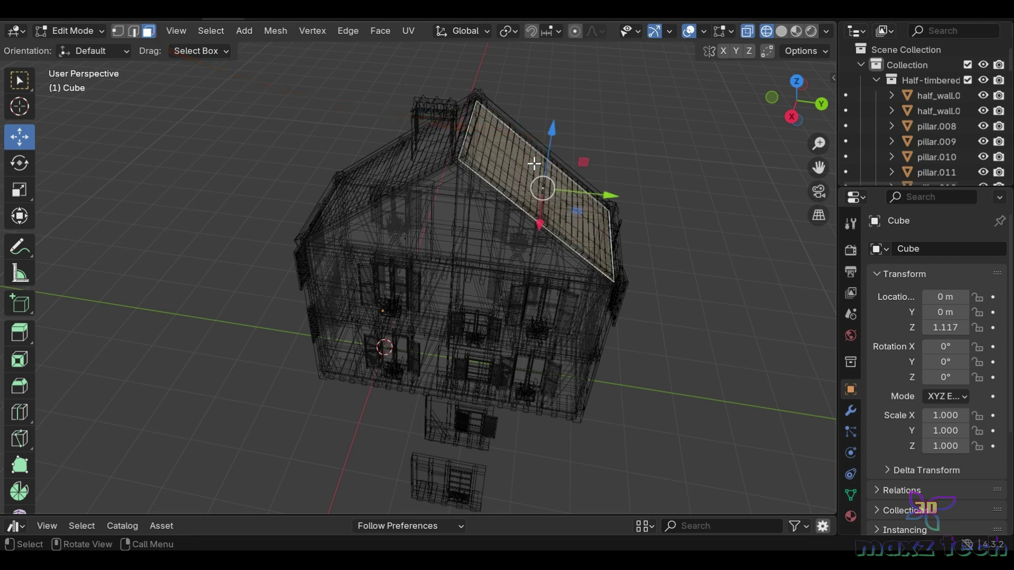
pyautogui.keyDown('shift'); pyautogui.click(420, 161); pyautogui.keyUp('shift')
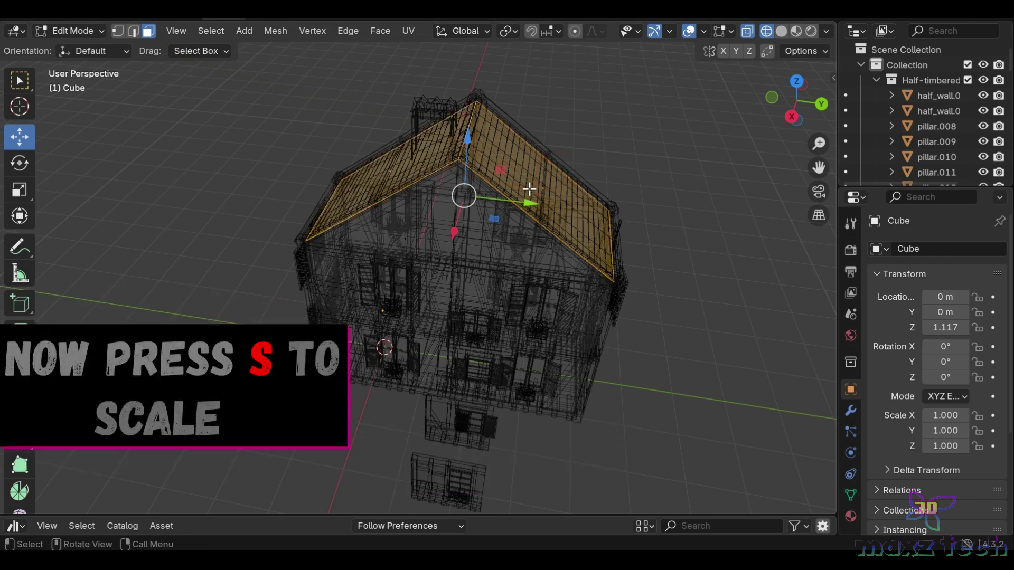
pyautogui.press('s')
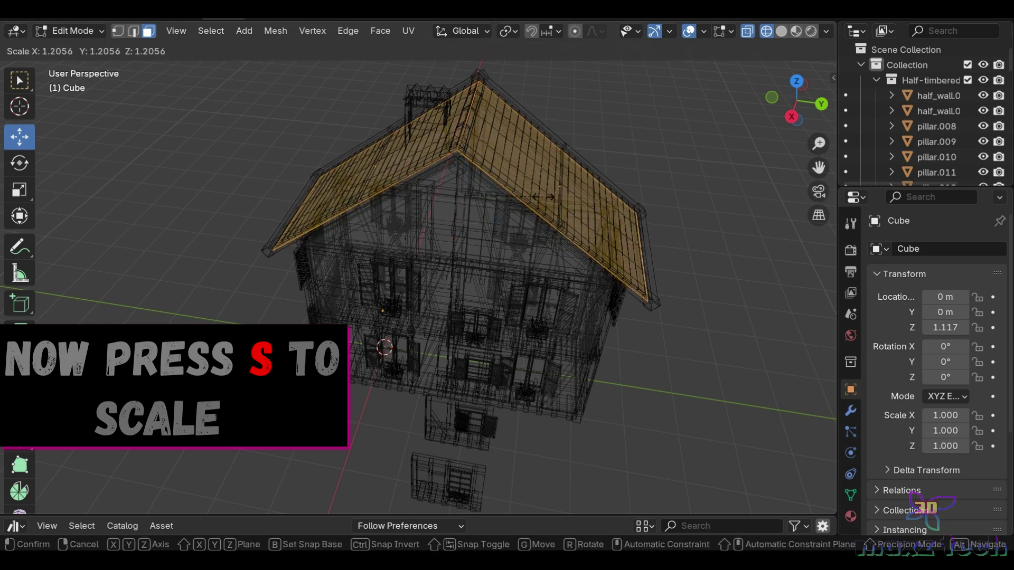
pyautogui.click(539, 196)
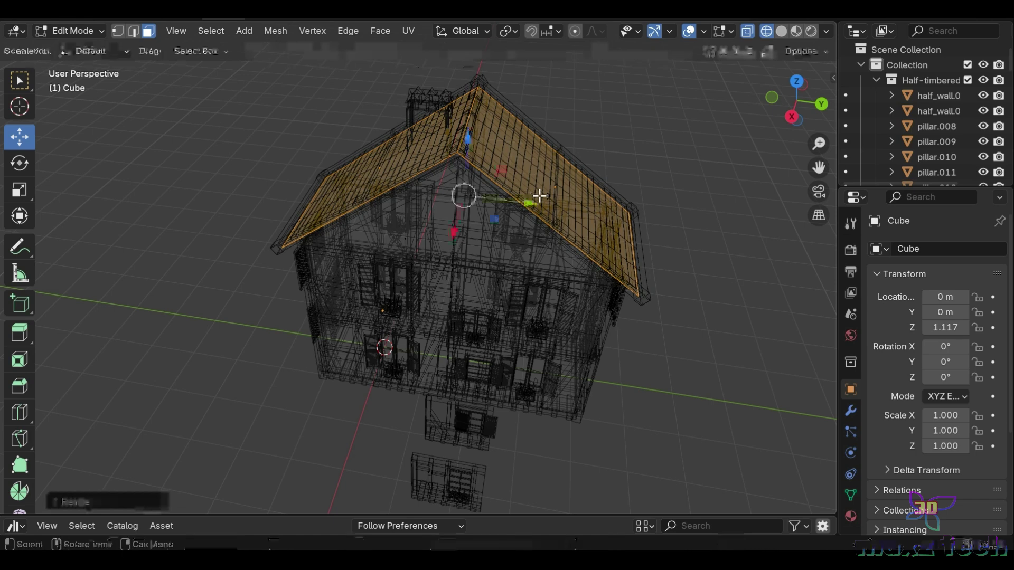
pyautogui.click(780, 32)
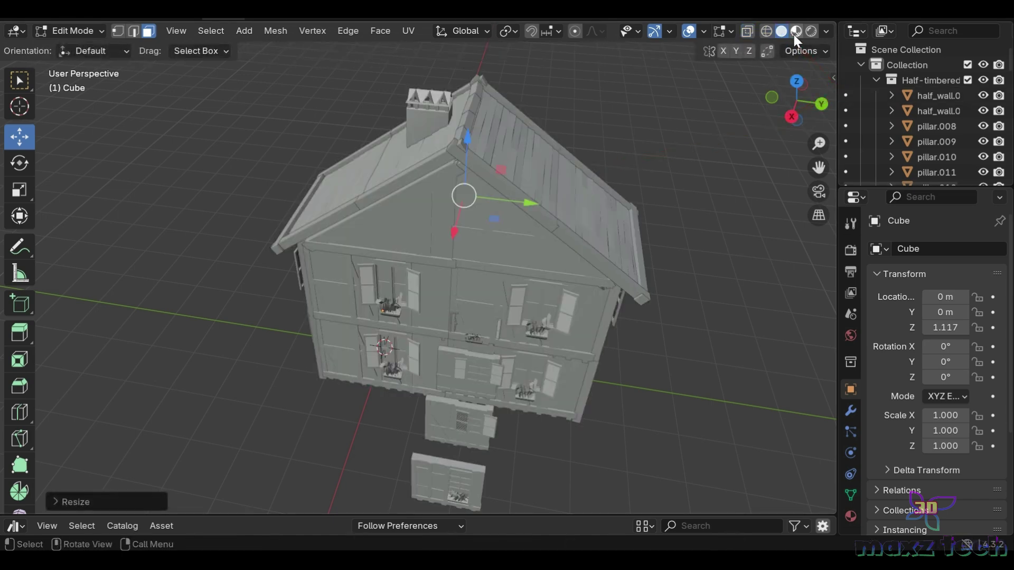
# Step: Show the half-timbered house in Material Preview from the front, deselected, with the asset browser enlarged
pyautogui.click(794, 31)
pyautogui.moveTo(802, 119)
pyautogui.mouseDown()
pyautogui.moveTo(749, 124)
pyautogui.moveTo(739, 174)
pyautogui.mouseUp()
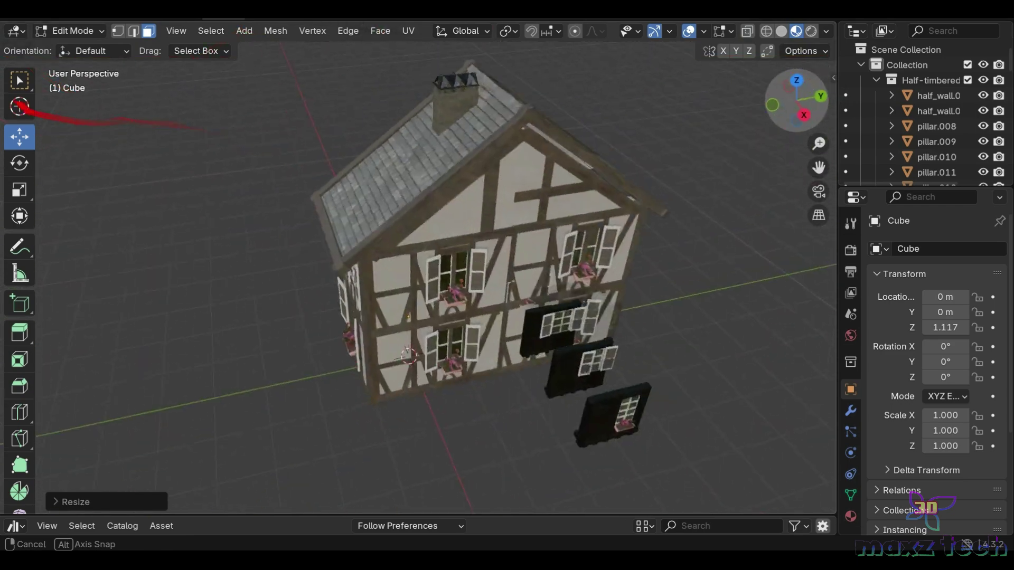
pyautogui.moveTo(739, 175); pyautogui.dragTo(661, 106)
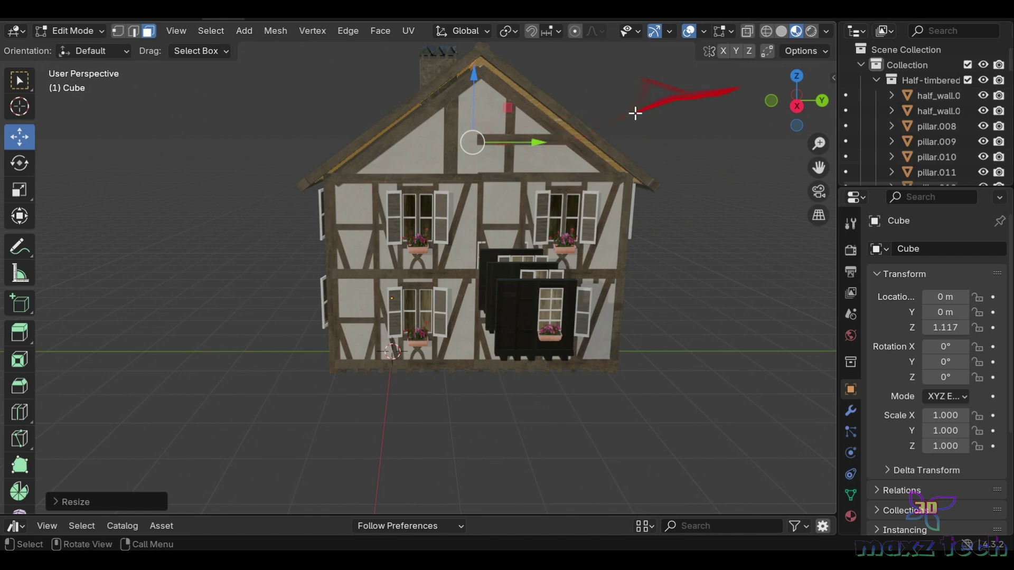
pyautogui.click(660, 114)
pyautogui.moveTo(797, 75); pyautogui.dragTo(766, 103)
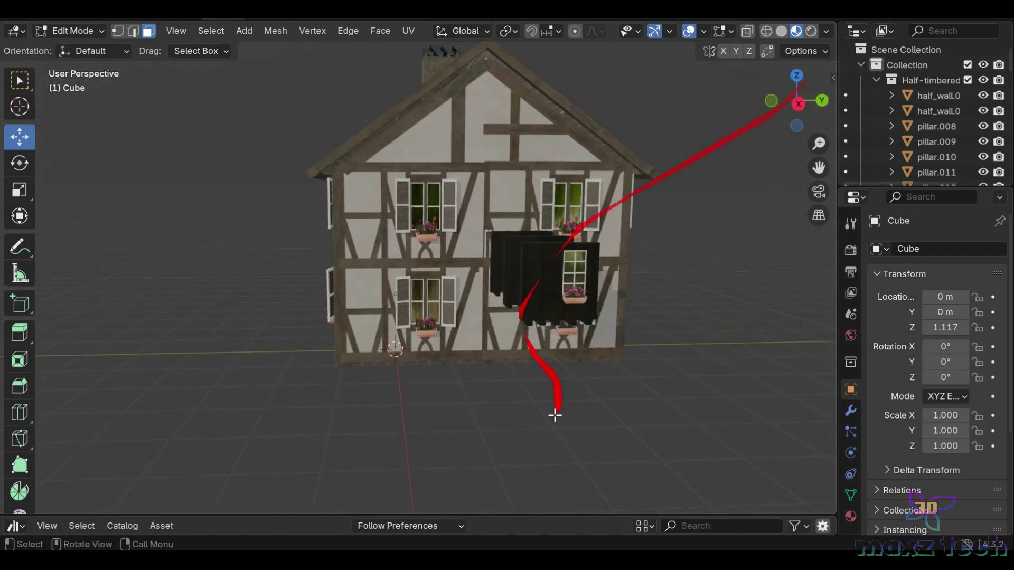
pyautogui.moveTo(490, 517); pyautogui.dragTo(486, 284)
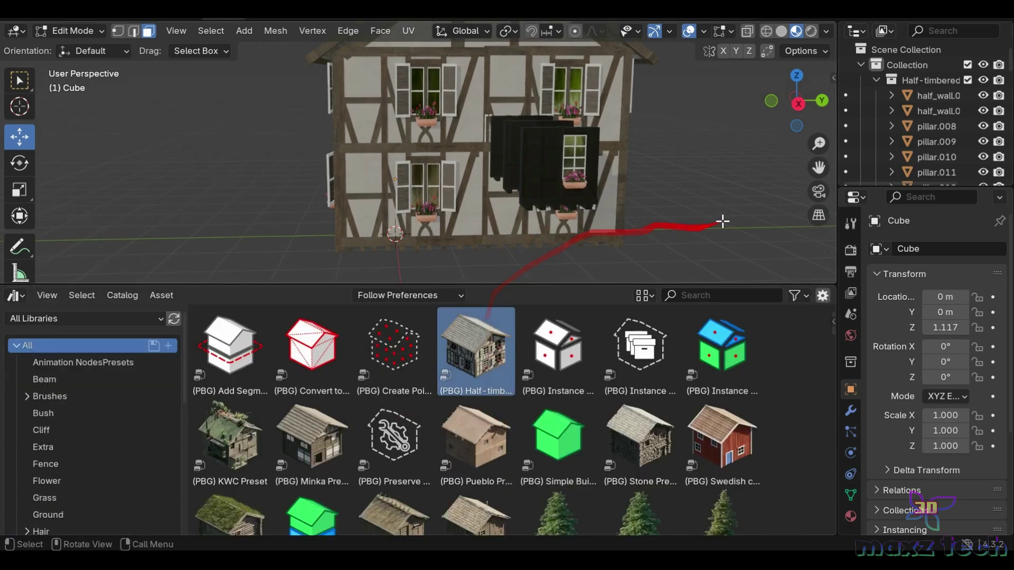
# Step: Delete the PBG Half-timber geometry nodes modifier from the house
pyautogui.moveTo(818, 167)
pyautogui.mouseDown()
pyautogui.moveTo(780, 229)
pyautogui.moveTo(708, 267)
pyautogui.moveTo(686, 366)
pyautogui.mouseUp()
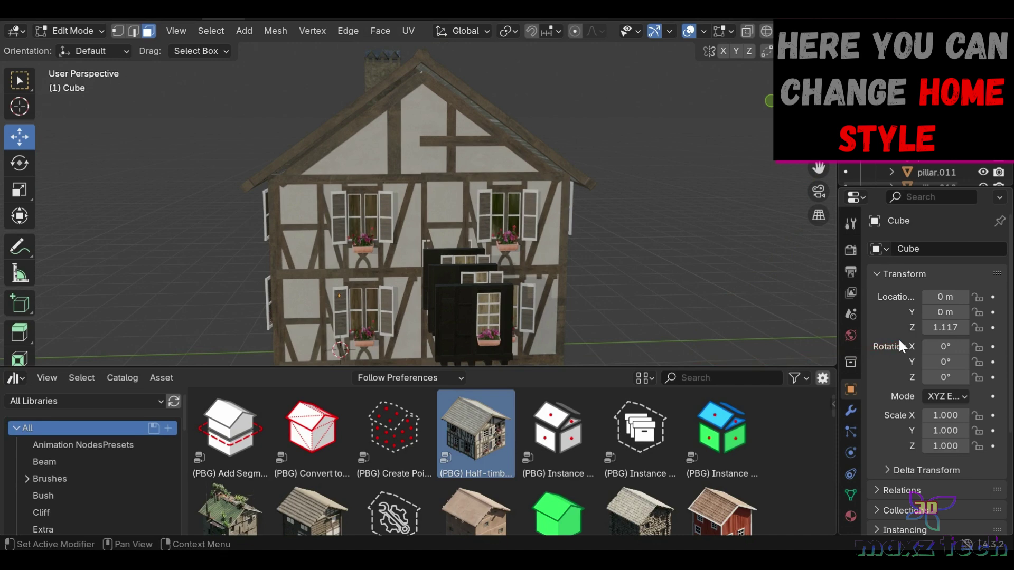
pyautogui.click(853, 408)
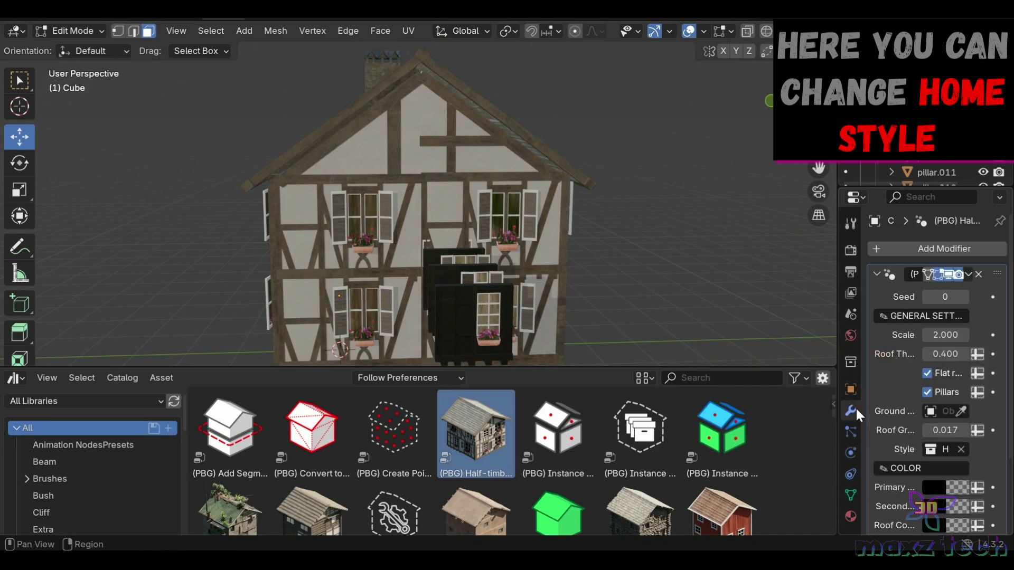
pyautogui.click(977, 273)
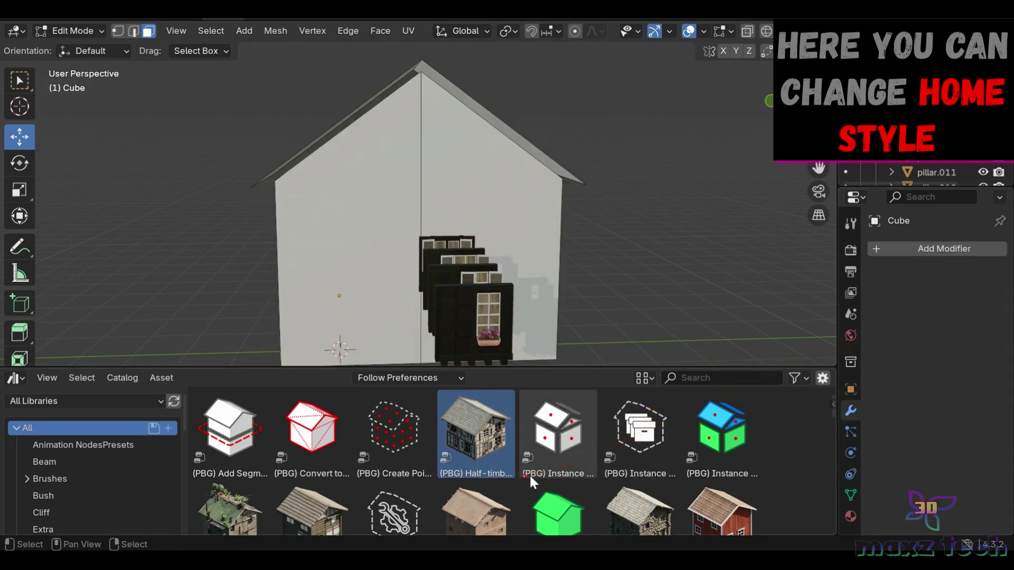
# Step: Scroll the asset library and drop the KWC Preset onto the house
pyautogui.scroll(-2, 654, 436)
pyautogui.scroll(-2, 655, 436)
pyautogui.moveTo(211, 470); pyautogui.dragTo(354, 287)
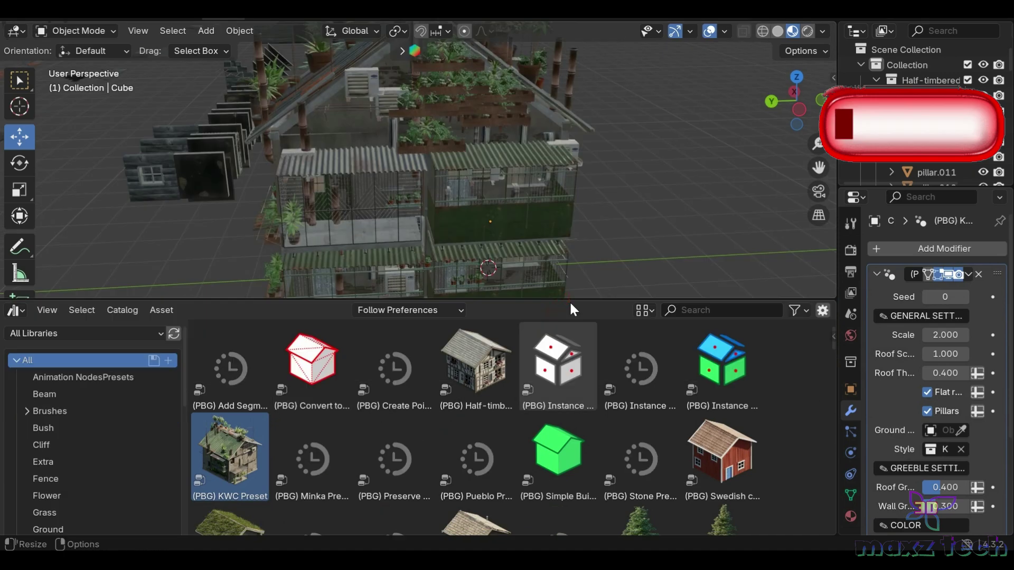
# Step: Set the KWC building's Scale to 1.190 and Roof Scale to 0.400
pyautogui.moveTo(570, 297); pyautogui.dragTo(573, 514)
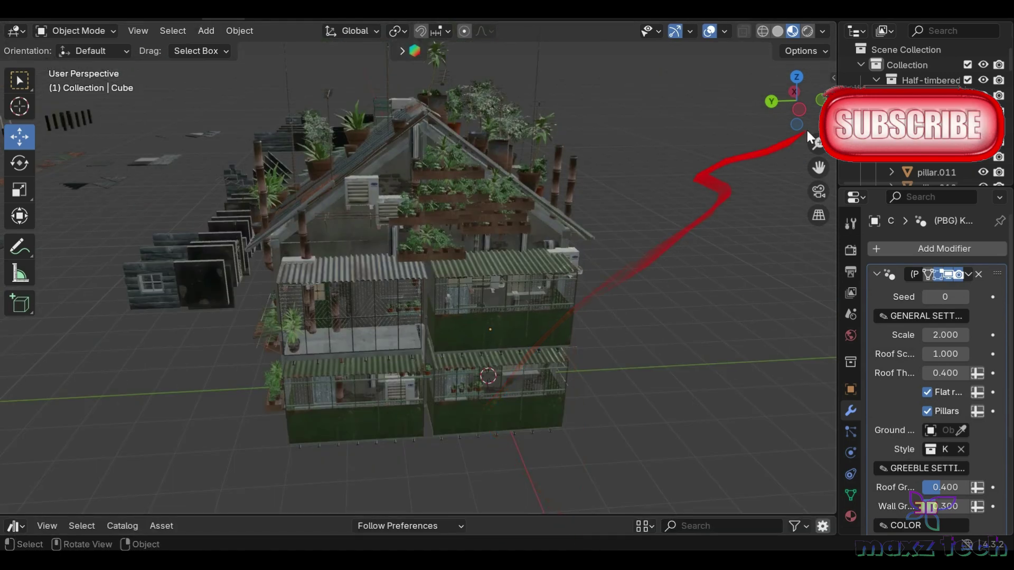
pyautogui.moveTo(792, 103)
pyautogui.mouseDown()
pyautogui.moveTo(776, 106)
pyautogui.moveTo(794, 126)
pyautogui.mouseUp()
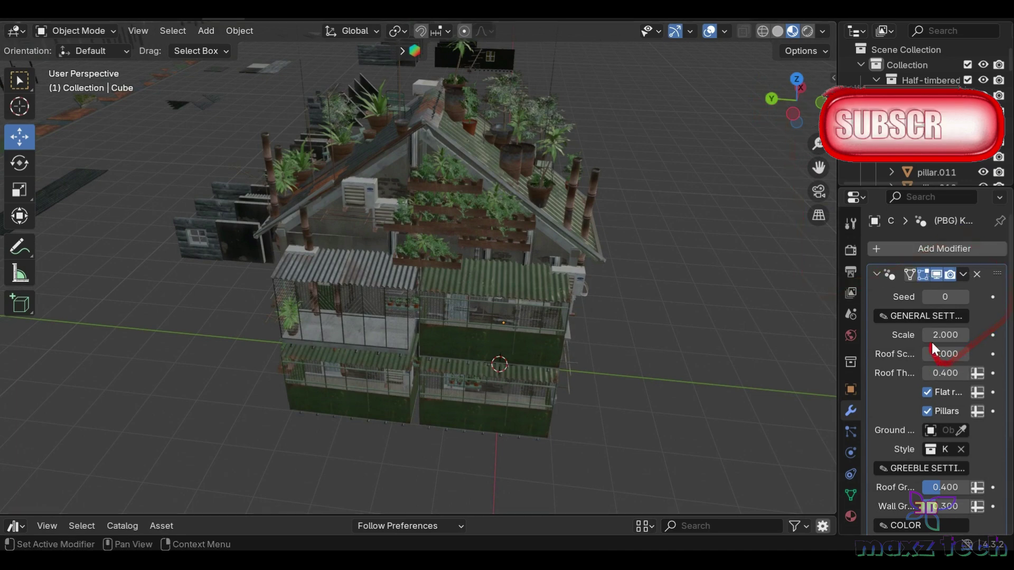
pyautogui.moveTo(945, 334); pyautogui.dragTo(929, 334)
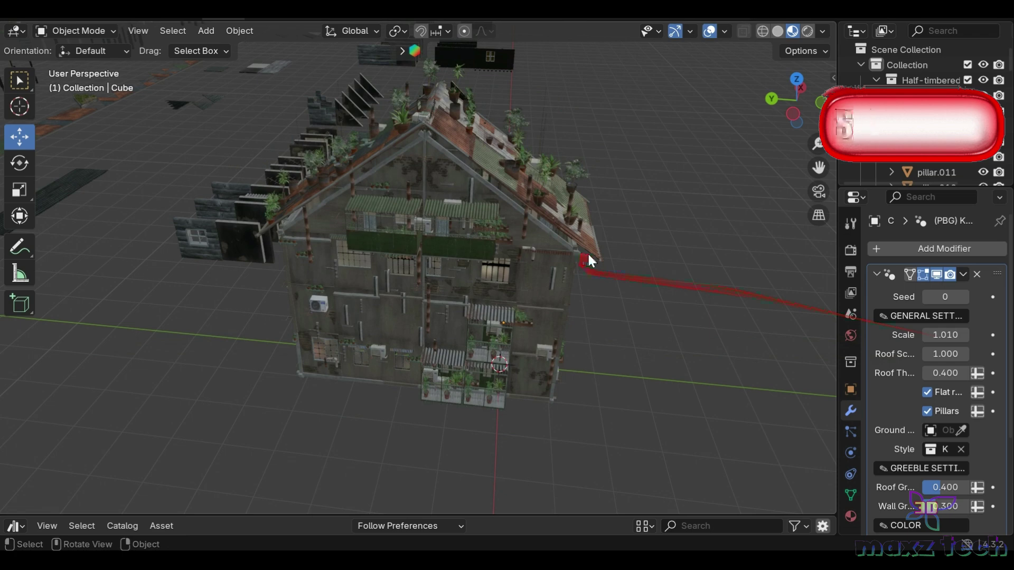
pyautogui.scroll(3, 588, 256)
pyautogui.moveTo(933, 350); pyautogui.dragTo(966, 350)
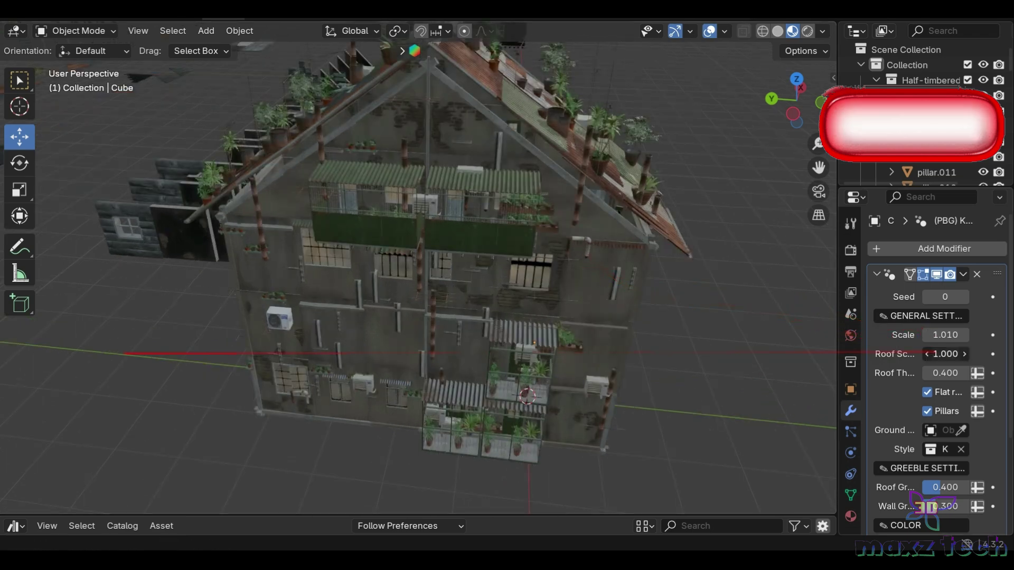
pyautogui.moveTo(955, 353)
pyautogui.mouseDown()
pyautogui.moveTo(924, 334)
pyautogui.moveTo(966, 334)
pyautogui.mouseUp()
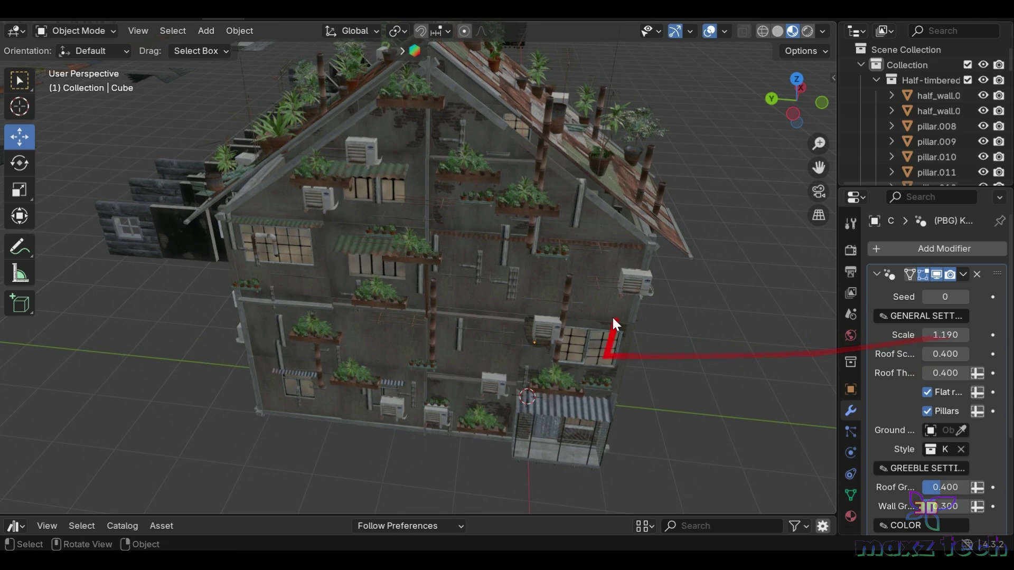
# Step: Remove the KWC building modifier from the house
pyautogui.scroll(3, 611, 315)
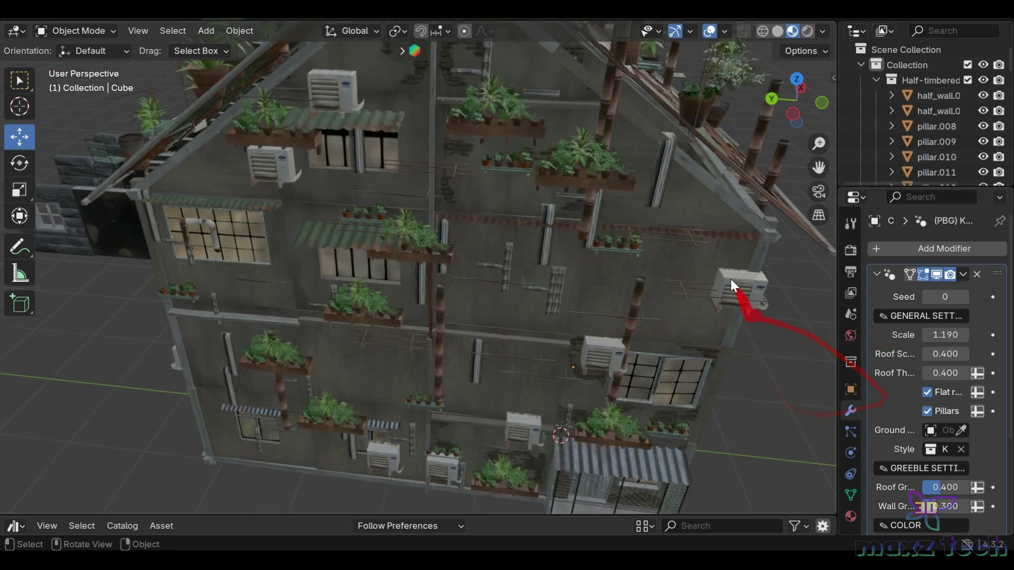
pyautogui.scroll(-3, 712, 190)
pyautogui.scroll(-3, 712, 190)
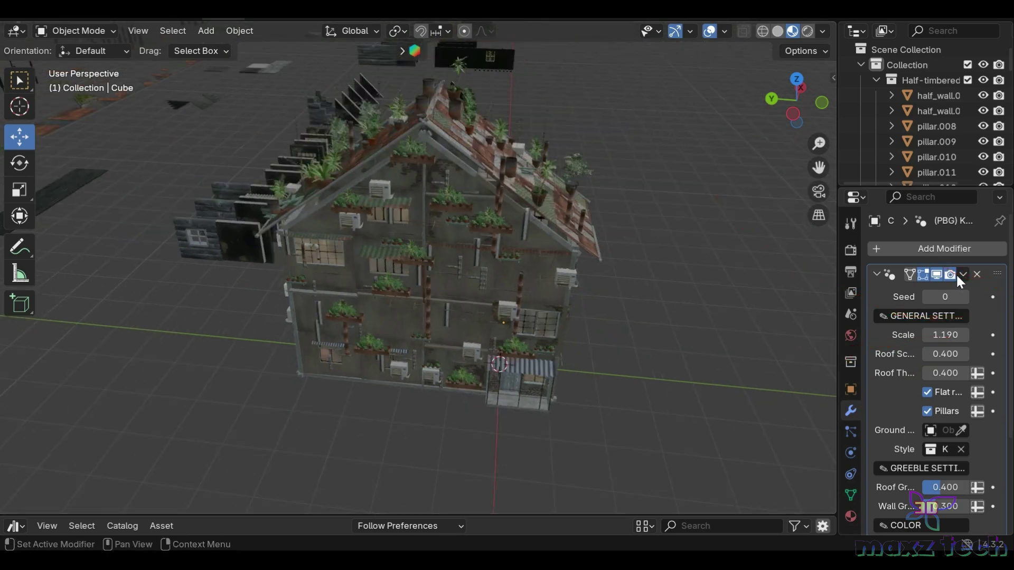
pyautogui.click(977, 274)
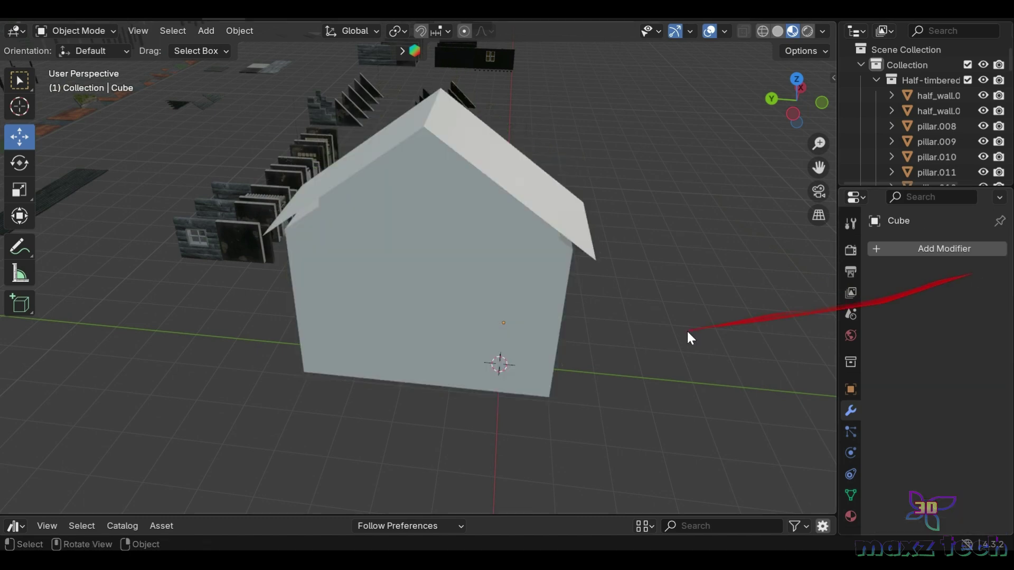
# Step: Preview the Swedish cottage preset on the house, orbit to inspect it, then delete its modifier
pyautogui.scroll(-1, 449, 434)
pyautogui.moveTo(721, 428)
pyautogui.mouseDown()
pyautogui.moveTo(473, 216)
pyautogui.moveTo(489, 216)
pyautogui.mouseUp()
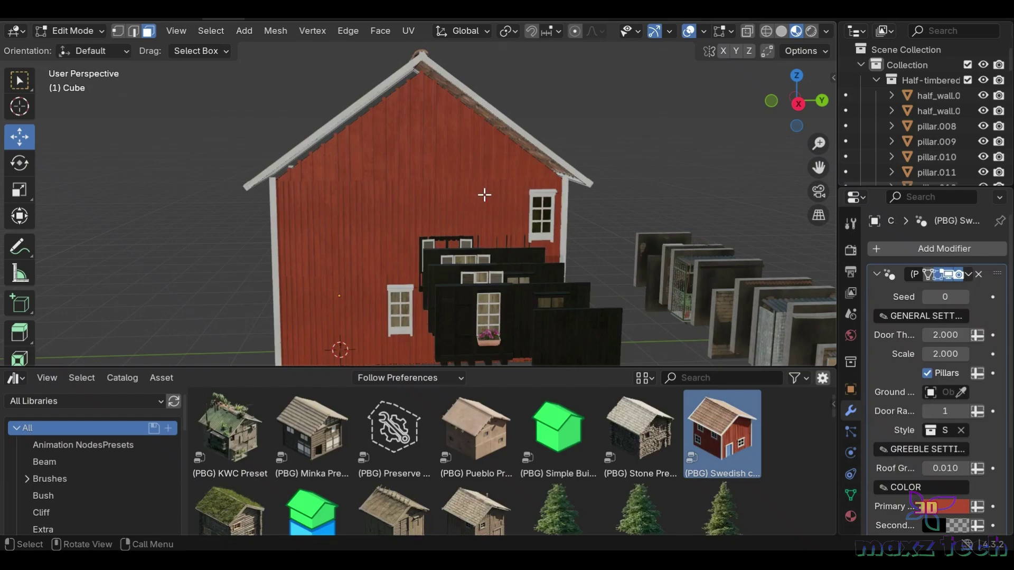
pyautogui.moveTo(783, 115); pyautogui.dragTo(739, 118)
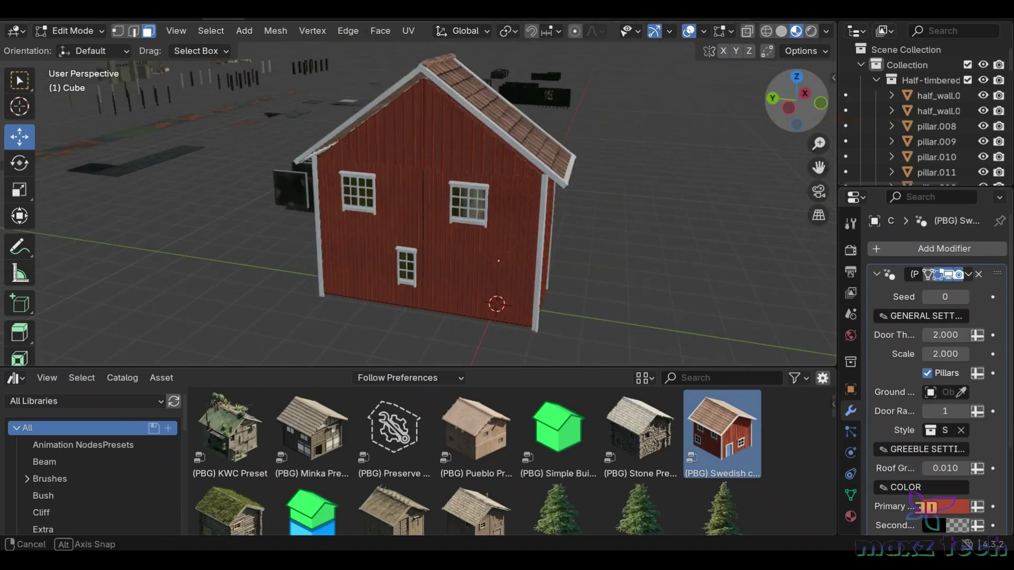
pyautogui.click(981, 275)
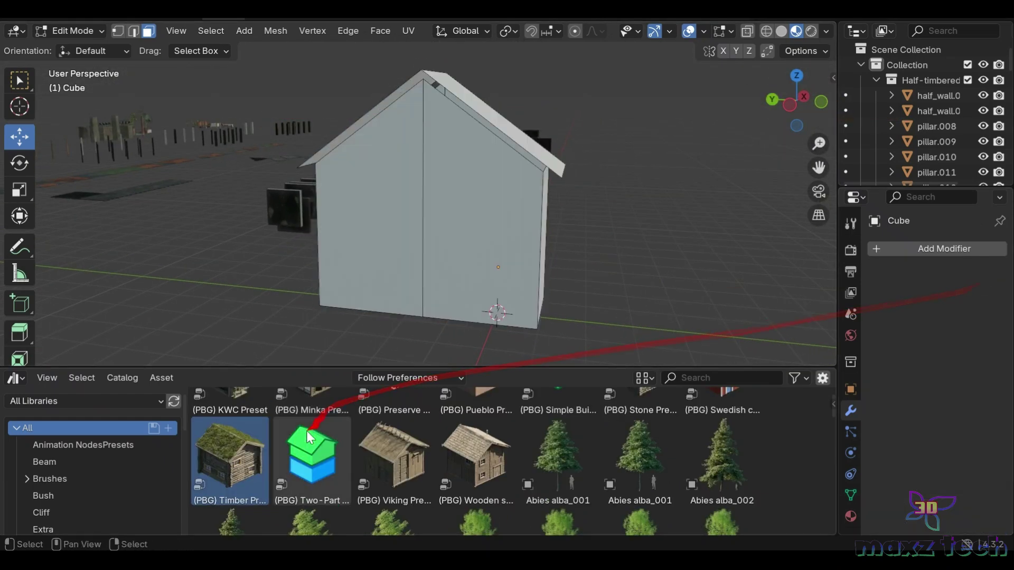
# Step: Apply the Timber Preset to the house and orbit around the grass-roofed log cabin
pyautogui.moveTo(256, 444)
pyautogui.mouseDown()
pyautogui.moveTo(429, 231)
pyautogui.moveTo(421, 207)
pyautogui.mouseUp()
pyautogui.moveTo(775, 106); pyautogui.dragTo(722, 161)
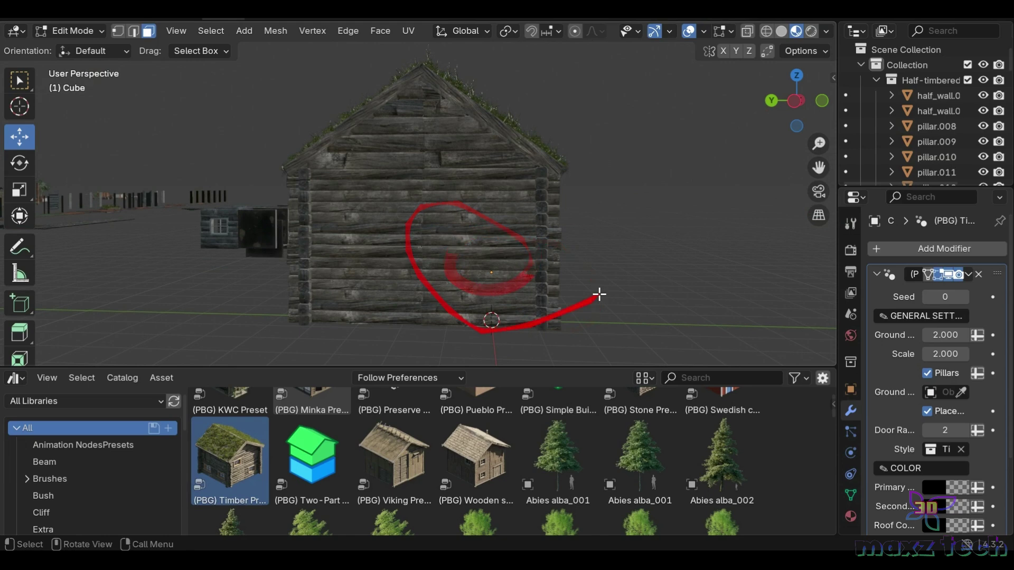
pyautogui.moveTo(635, 364); pyautogui.dragTo(630, 528)
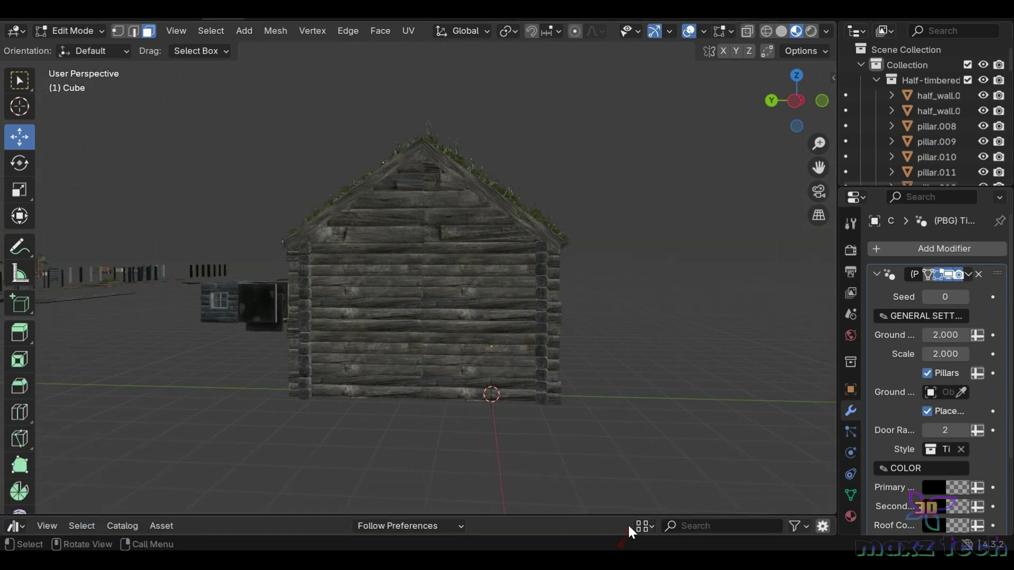
# Step: Switch to Object Mode, remove the Timber modifier, and enlarge the asset library
pyautogui.click(98, 37)
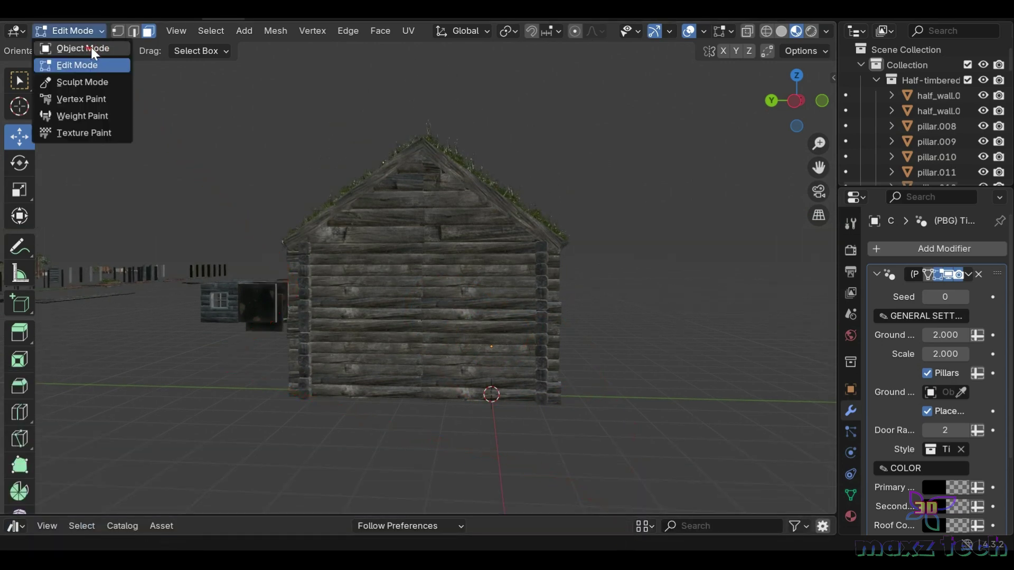
pyautogui.click(94, 53)
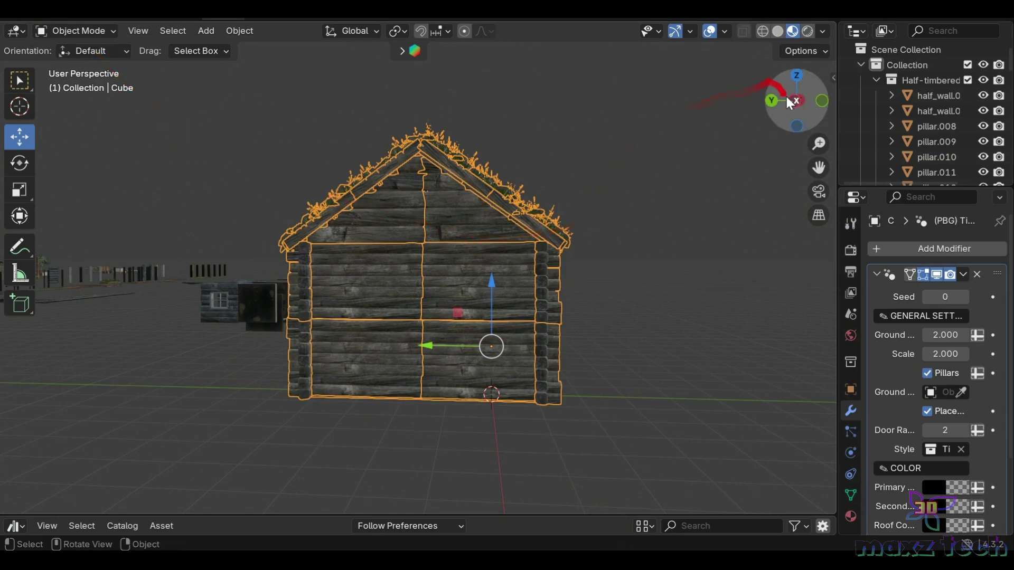
pyautogui.moveTo(786, 98)
pyautogui.mouseDown()
pyautogui.moveTo(760, 103)
pyautogui.moveTo(770, 103)
pyautogui.mouseUp()
pyautogui.click(496, 513)
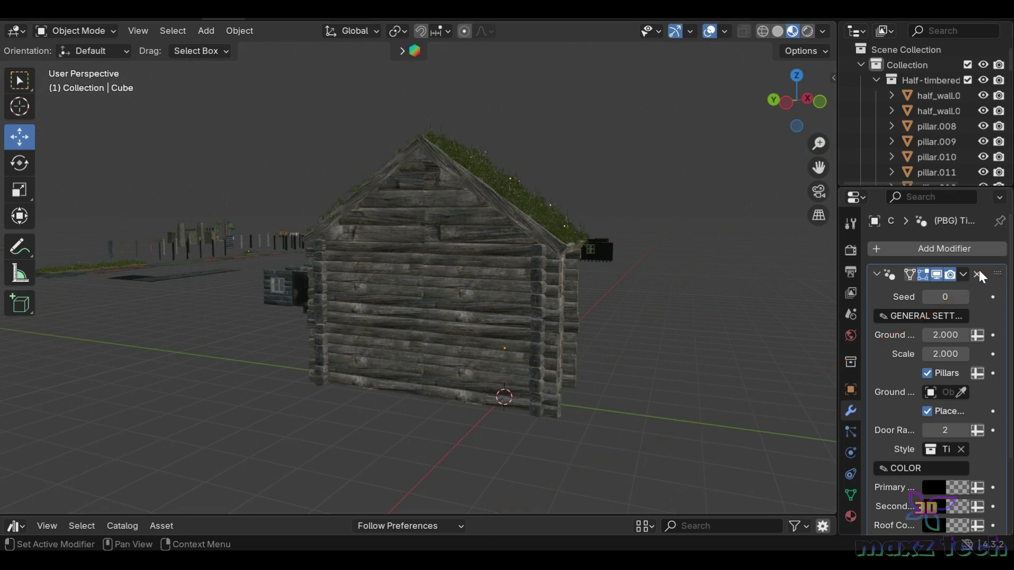
pyautogui.click(977, 274)
pyautogui.moveTo(633, 515); pyautogui.dragTo(641, 295)
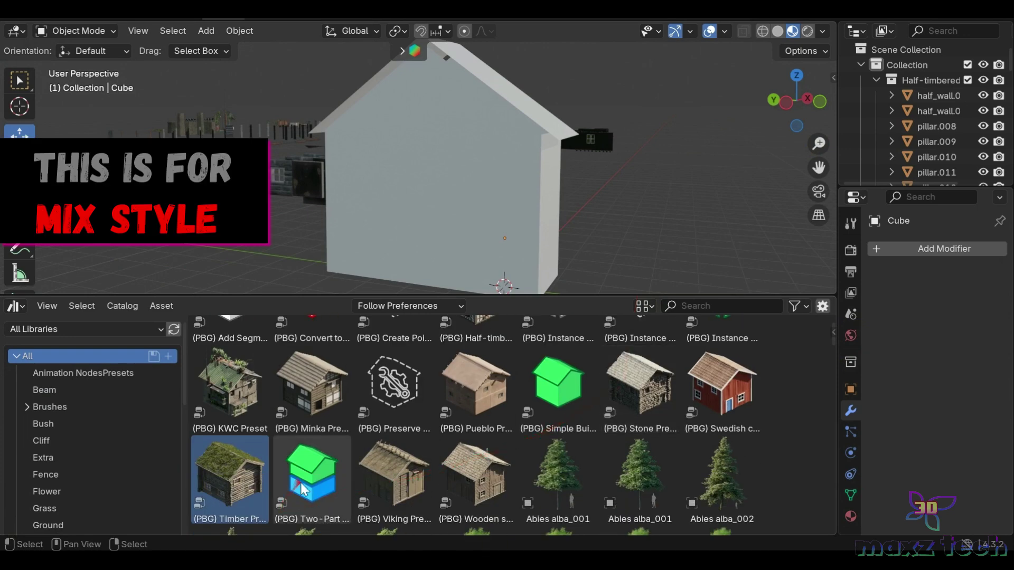
# Step: Apply the Two-Part Building preset to the house and select it
pyautogui.moveTo(306, 479); pyautogui.dragTo(442, 202)
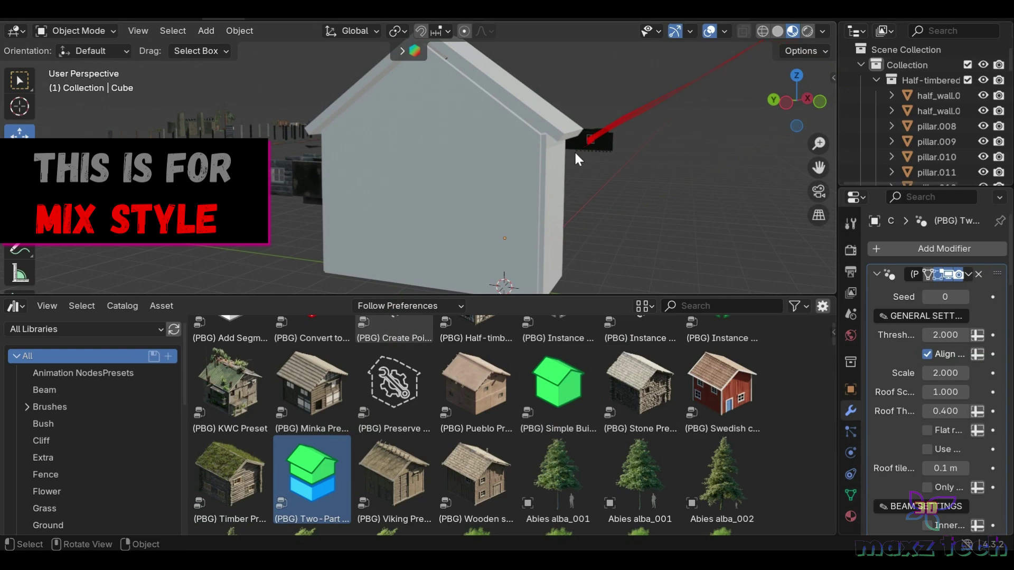
pyautogui.click(505, 158)
pyautogui.scroll(-3, 968, 350)
pyautogui.scroll(-3, 968, 351)
pyautogui.scroll(-3, 968, 350)
pyautogui.scroll(-3, 968, 351)
pyautogui.scroll(-3, 968, 351)
pyautogui.scroll(-3, 969, 354)
pyautogui.scroll(-4, 969, 355)
pyautogui.scroll(-3, 969, 355)
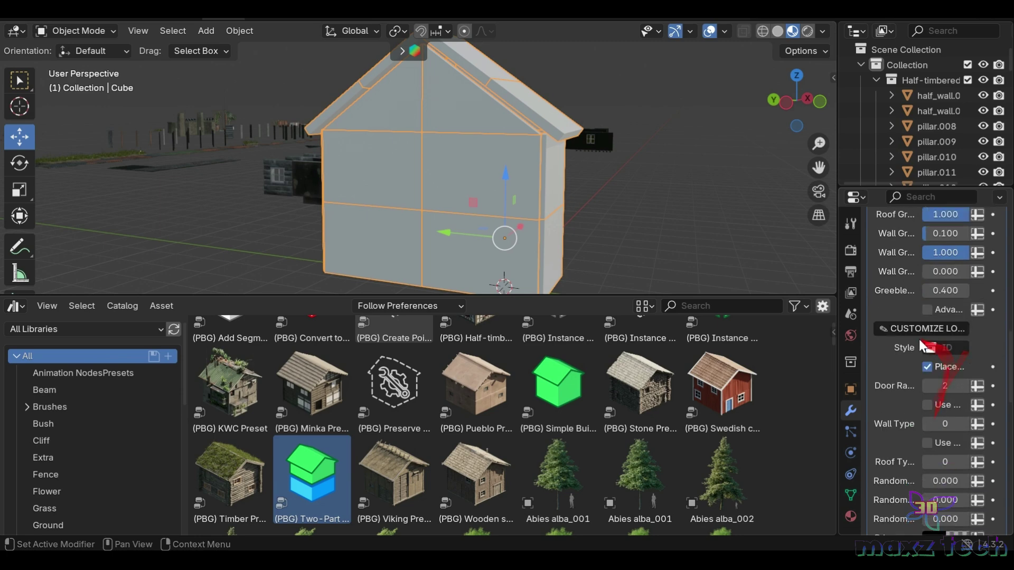
# Step: Set the lower floor's style collection to KWC Building Style
pyautogui.click(961, 347)
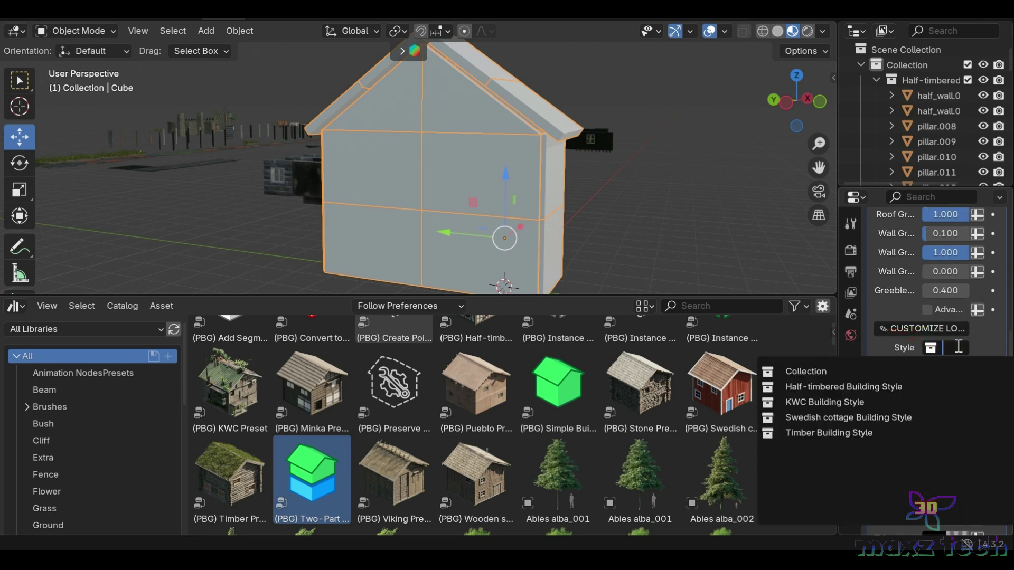
pyautogui.click(833, 402)
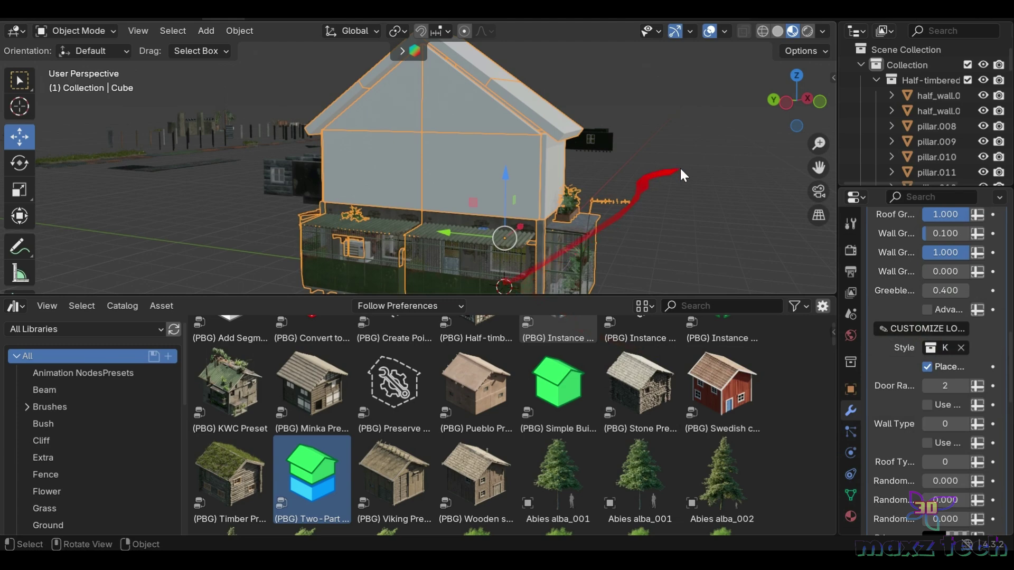
pyautogui.moveTo(787, 107); pyautogui.dragTo(760, 110)
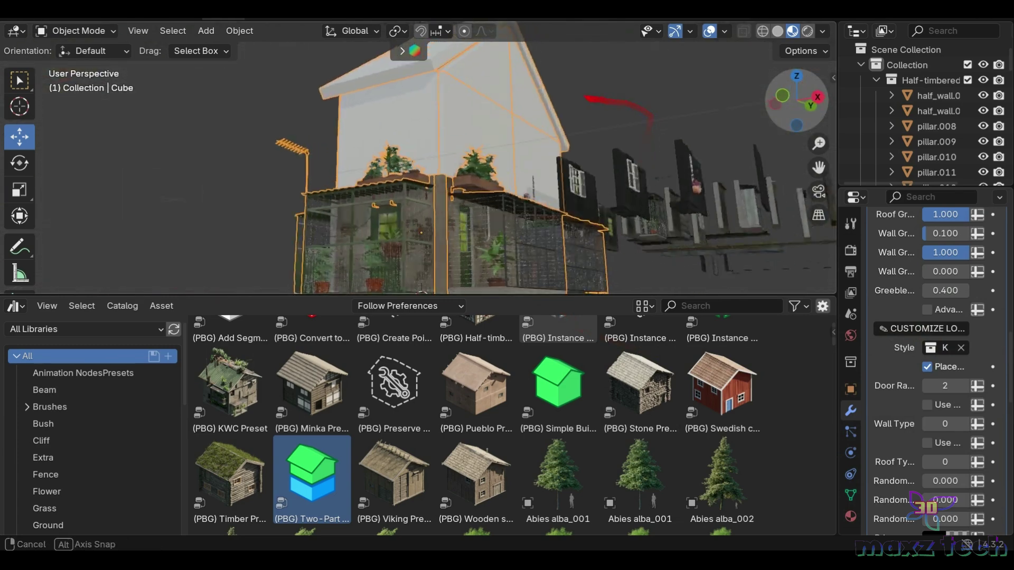
pyautogui.moveTo(573, 127); pyautogui.dragTo(369, 158)
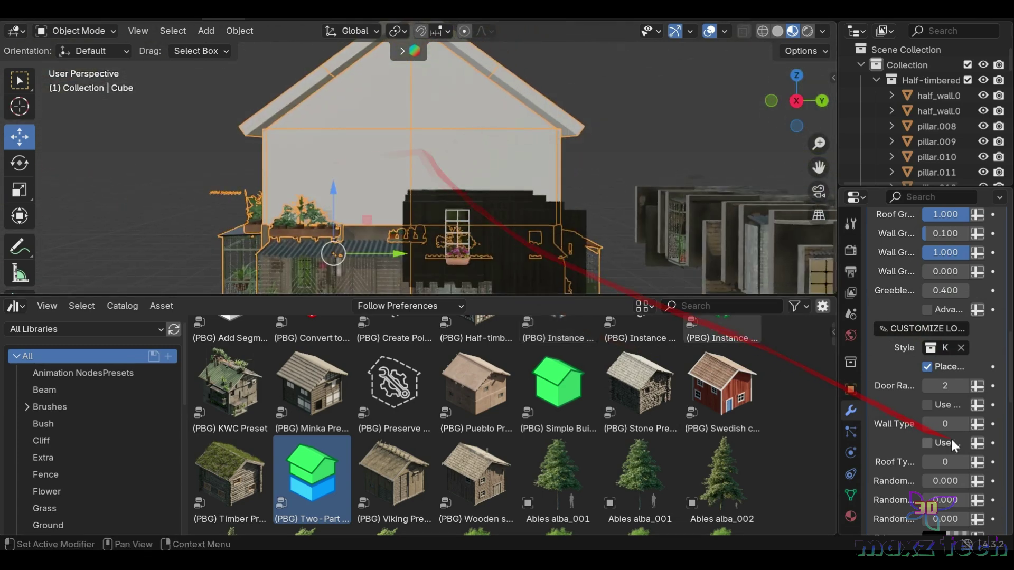
# Step: Scroll the modifier panel down to the upper floor's empty style setting
pyautogui.scroll(-3, 976, 436)
pyautogui.scroll(-5, 976, 436)
pyautogui.scroll(-2, 966, 430)
pyautogui.scroll(-3, 956, 423)
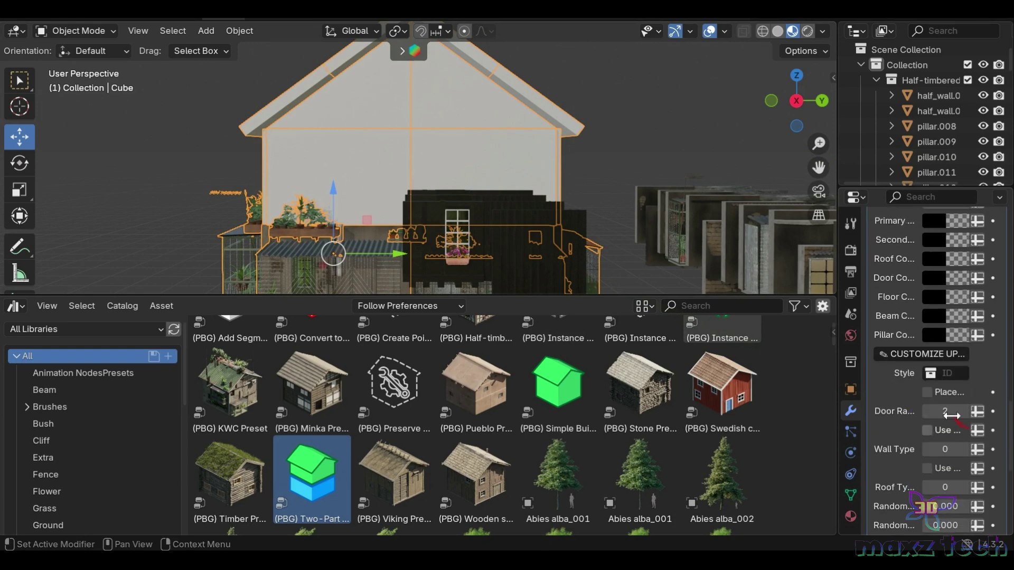
pyautogui.click(957, 376)
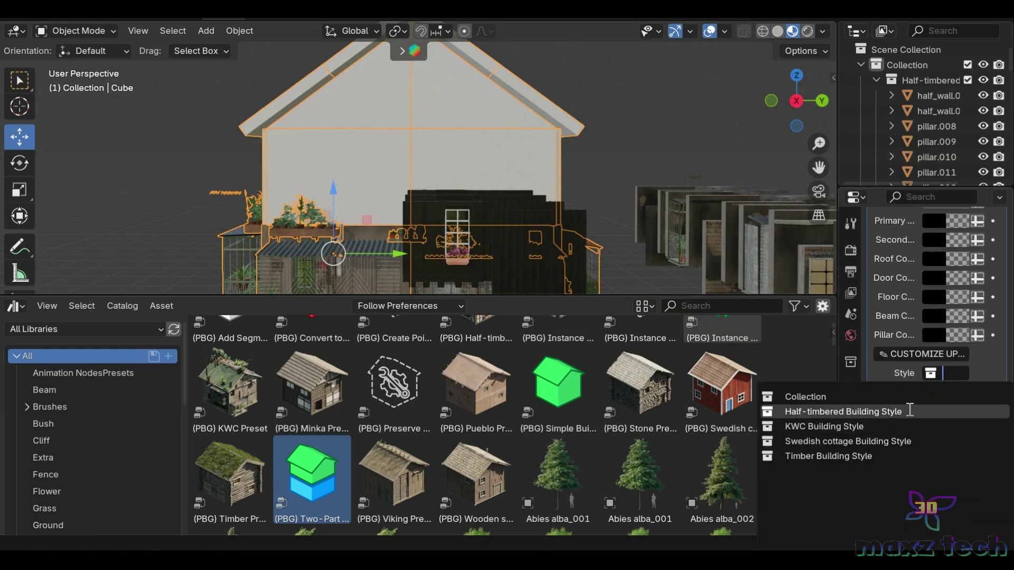
# Step: Give the upper floor the Half-timbered Building Style and orbit to view the house
pyautogui.click(824, 473)
pyautogui.click(752, 135)
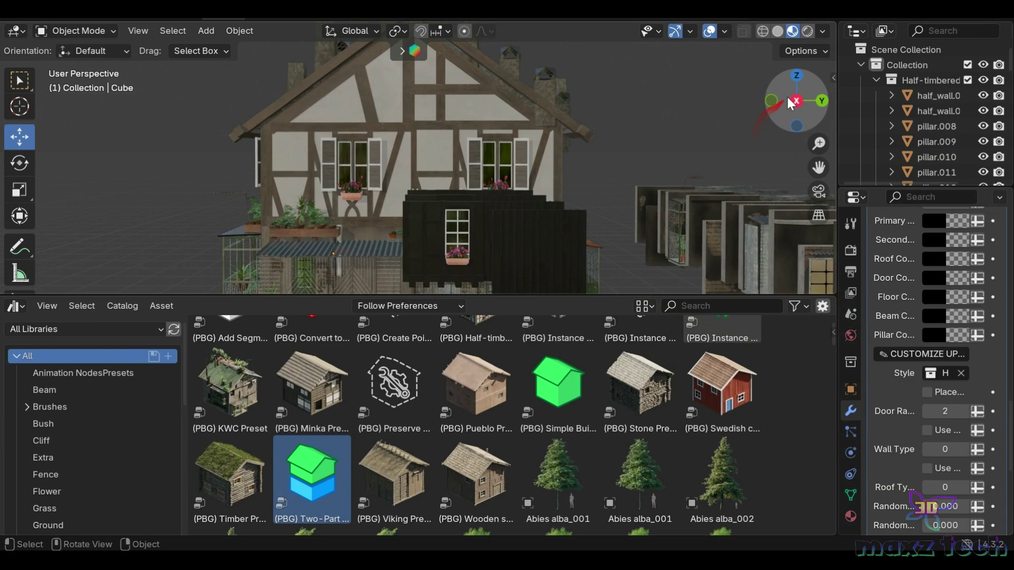
pyautogui.moveTo(794, 84); pyautogui.dragTo(781, 121)
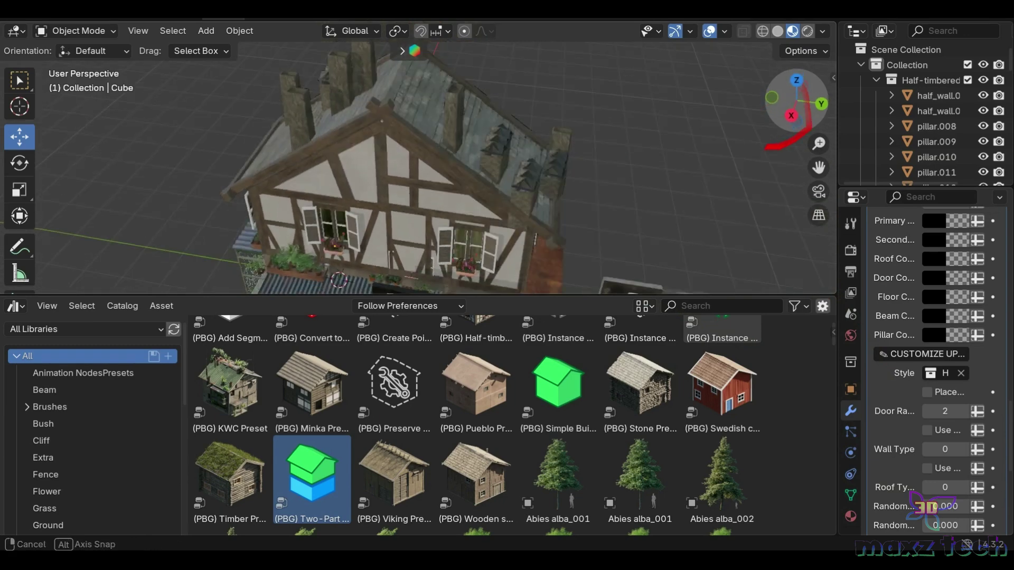
pyautogui.moveTo(781, 121); pyautogui.dragTo(778, 66)
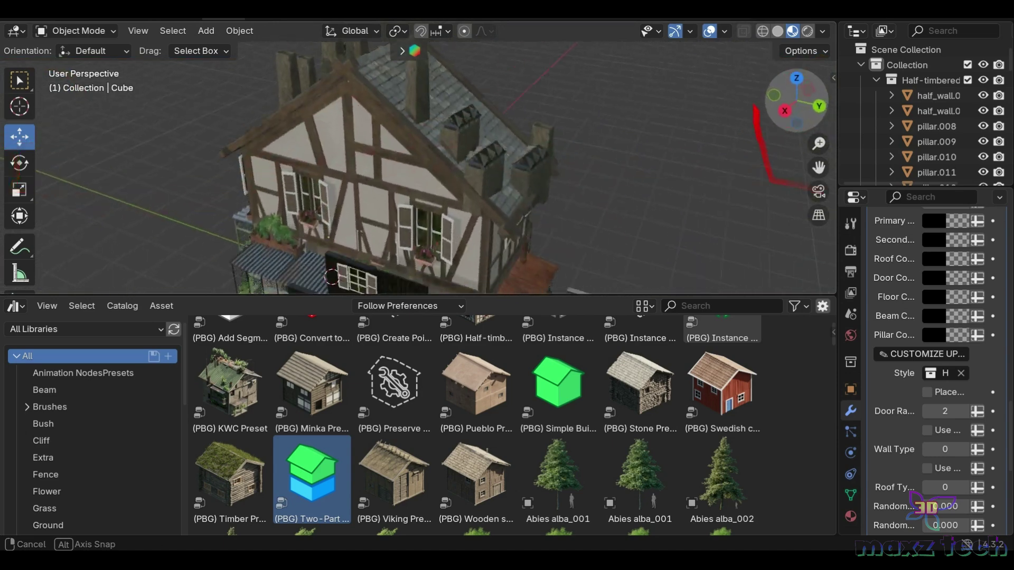
pyautogui.moveTo(778, 66); pyautogui.dragTo(716, 240)
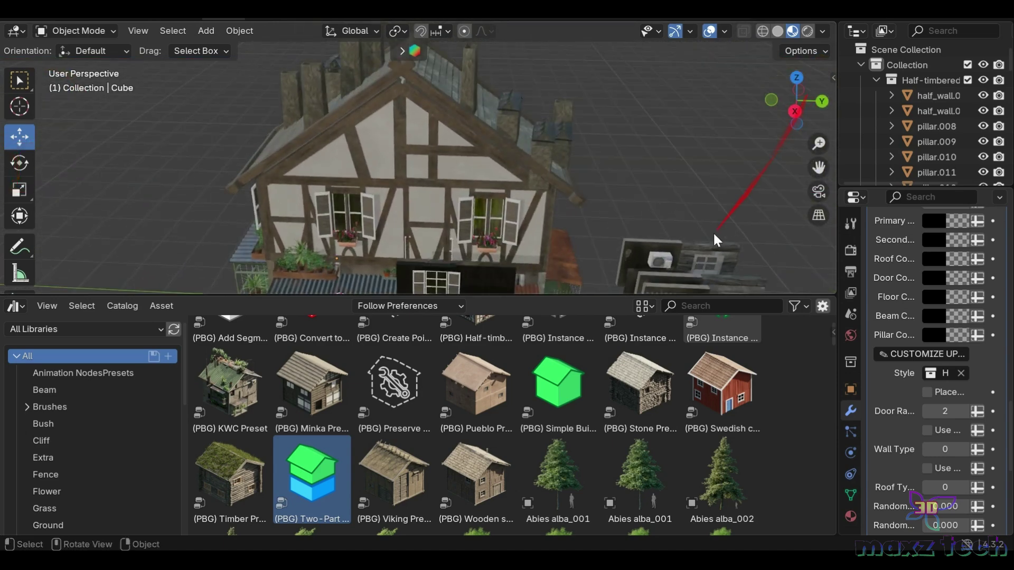
# Step: Collapse the asset library and raise Threshold to 2.740 and Scale to 2.240
pyautogui.moveTo(577, 294); pyautogui.dragTo(577, 515)
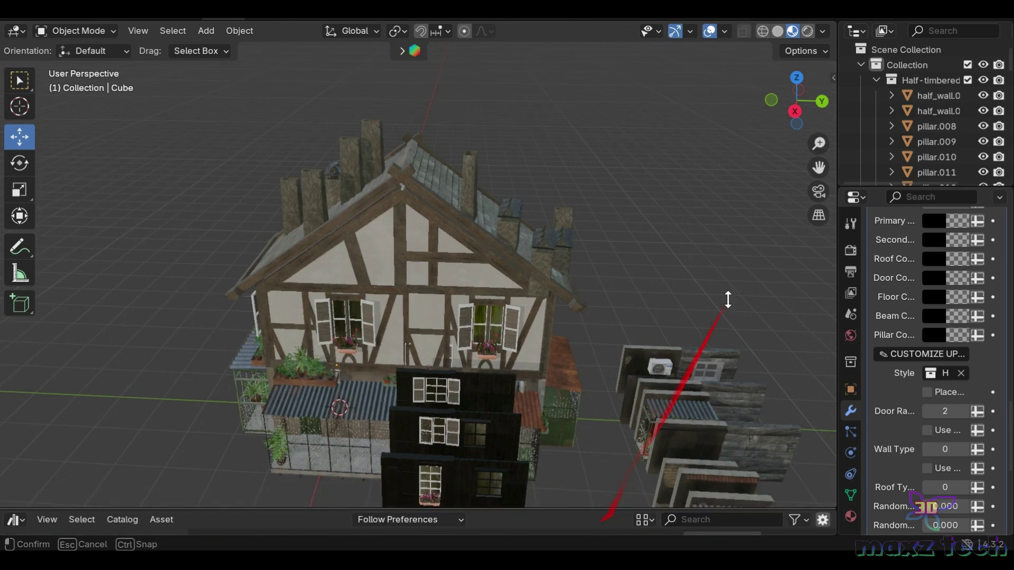
pyautogui.moveTo(779, 106); pyautogui.dragTo(781, 113)
pyautogui.moveTo(792, 69); pyautogui.dragTo(807, 132)
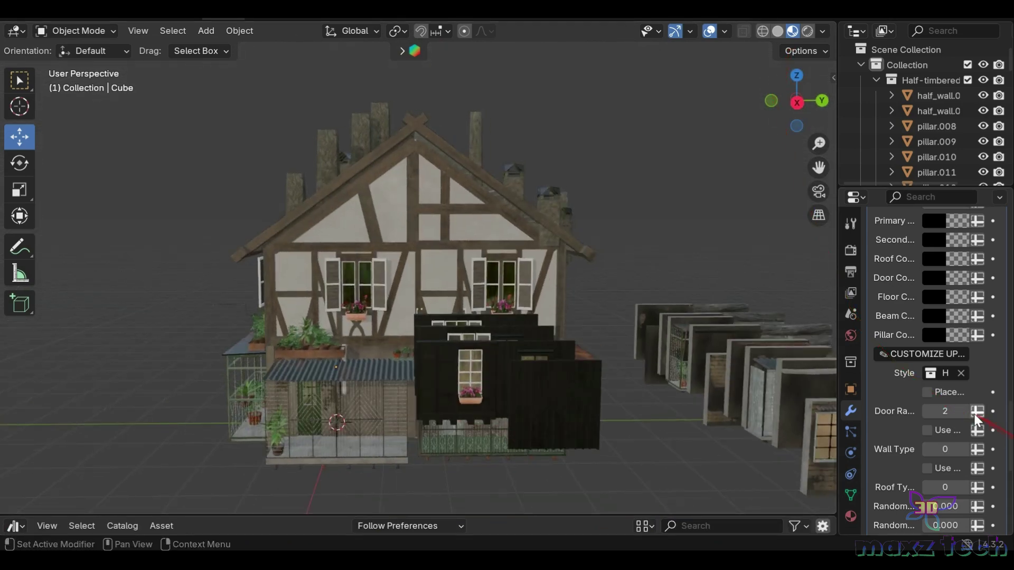
pyautogui.scroll(5, 939, 413)
pyautogui.scroll(5, 941, 411)
pyautogui.scroll(5, 945, 391)
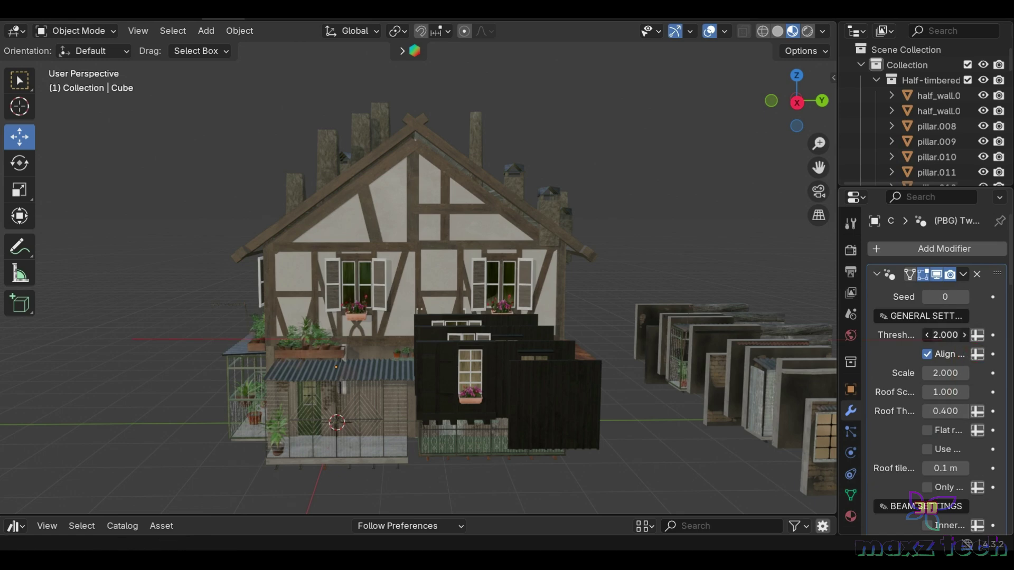
pyautogui.moveTo(945, 373)
pyautogui.mouseDown()
pyautogui.moveTo(977, 373)
pyautogui.moveTo(929, 373)
pyautogui.moveTo(950, 391)
pyautogui.mouseUp()
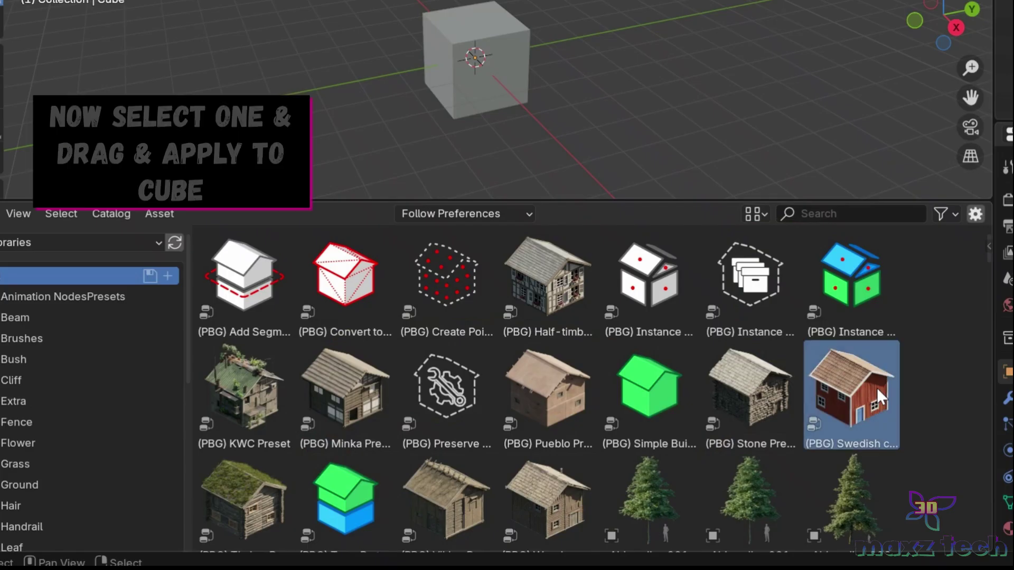
# Step: Drop the (PBG) Swedish cottage preset onto the new scene's cube
pyautogui.moveTo(876, 388)
pyautogui.mouseDown()
pyautogui.moveTo(797, 179)
pyautogui.moveTo(503, 65)
pyautogui.mouseUp()
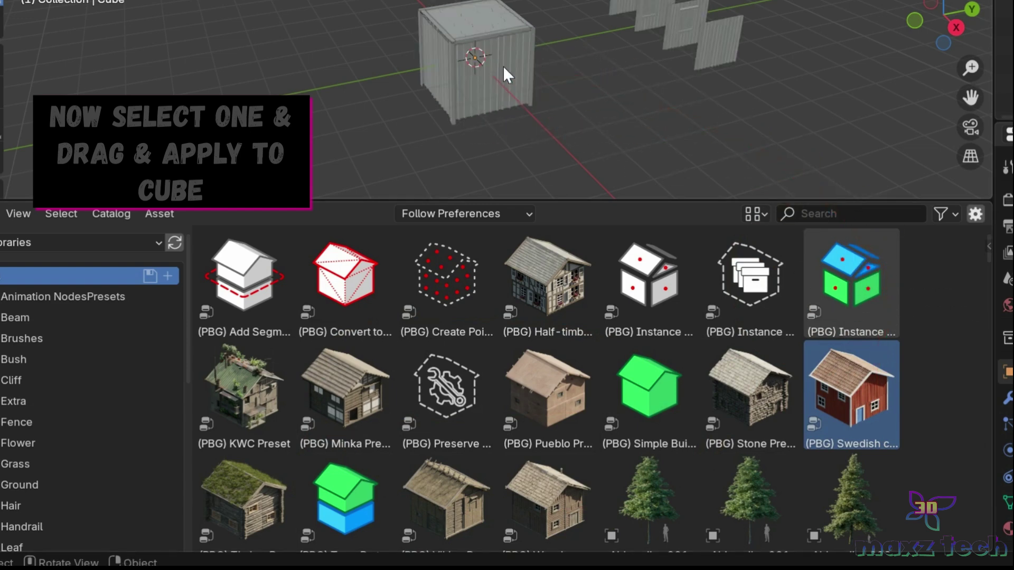
# Step: Collapse the asset library and view the cube from the front in Material Preview
pyautogui.moveTo(597, 201); pyautogui.dragTo(639, 554)
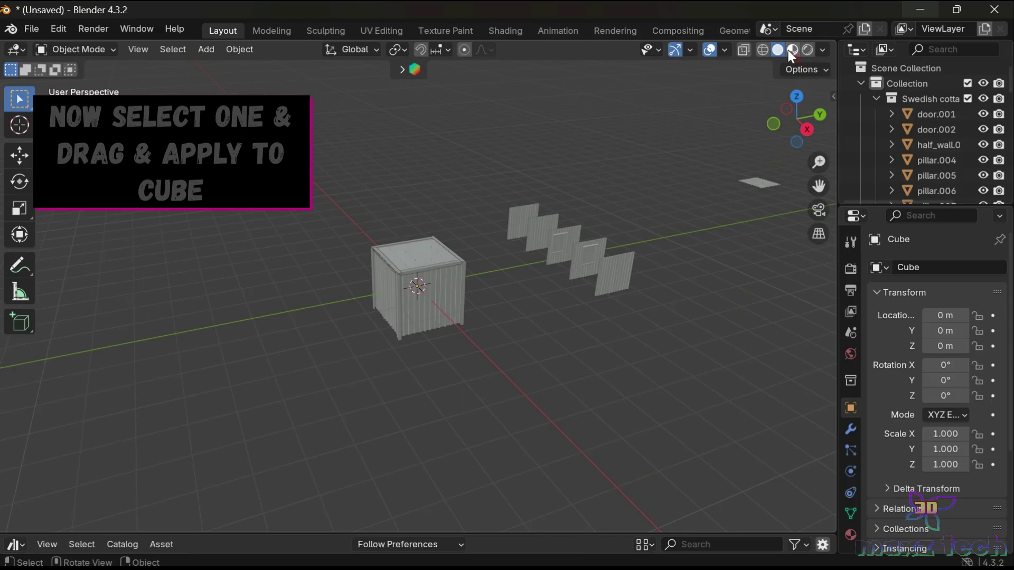
pyautogui.click(792, 49)
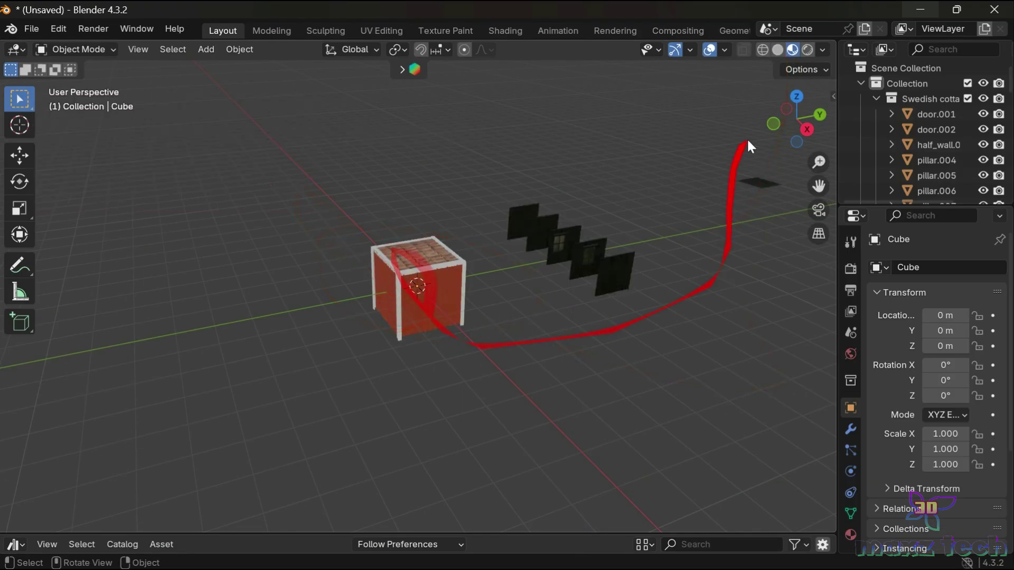
pyautogui.moveTo(806, 133)
pyautogui.mouseDown()
pyautogui.moveTo(776, 138)
pyautogui.moveTo(755, 103)
pyautogui.mouseUp()
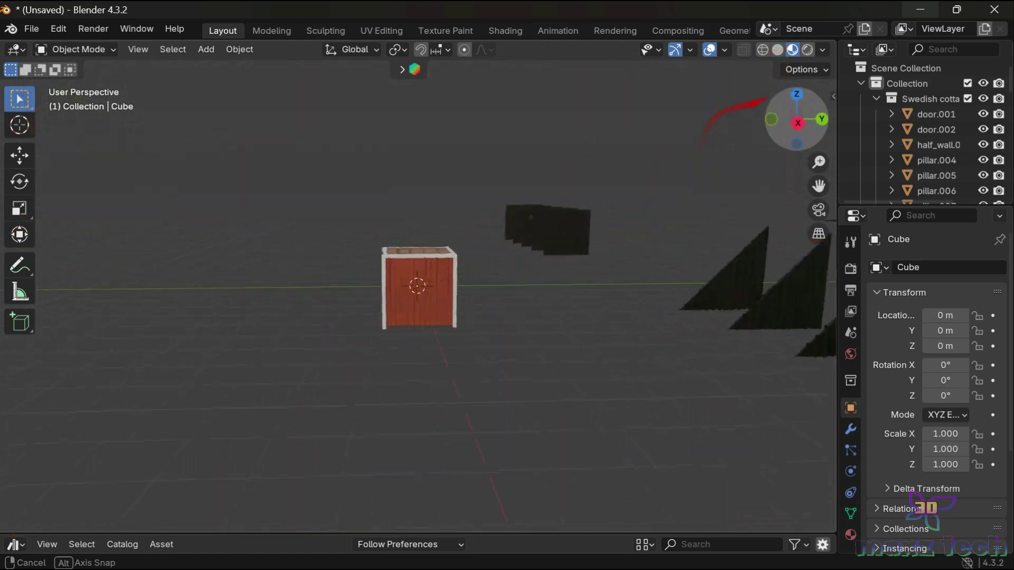
pyautogui.moveTo(755, 103); pyautogui.dragTo(792, 138)
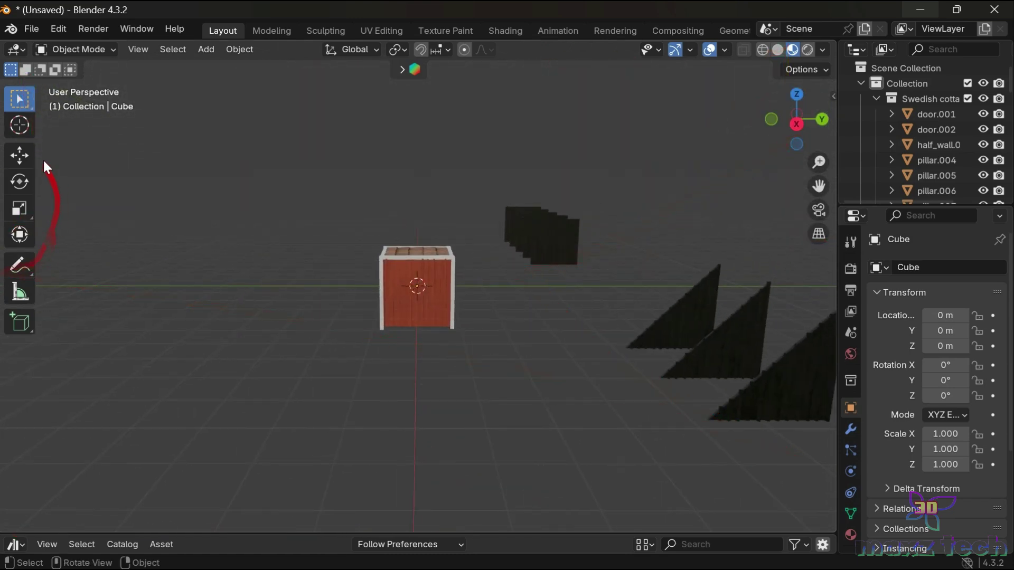
# Step: Move the cube up along Z to 1.200 m
pyautogui.click(29, 156)
pyautogui.click(404, 290)
pyautogui.moveTo(411, 217); pyautogui.dragTo(411, 177)
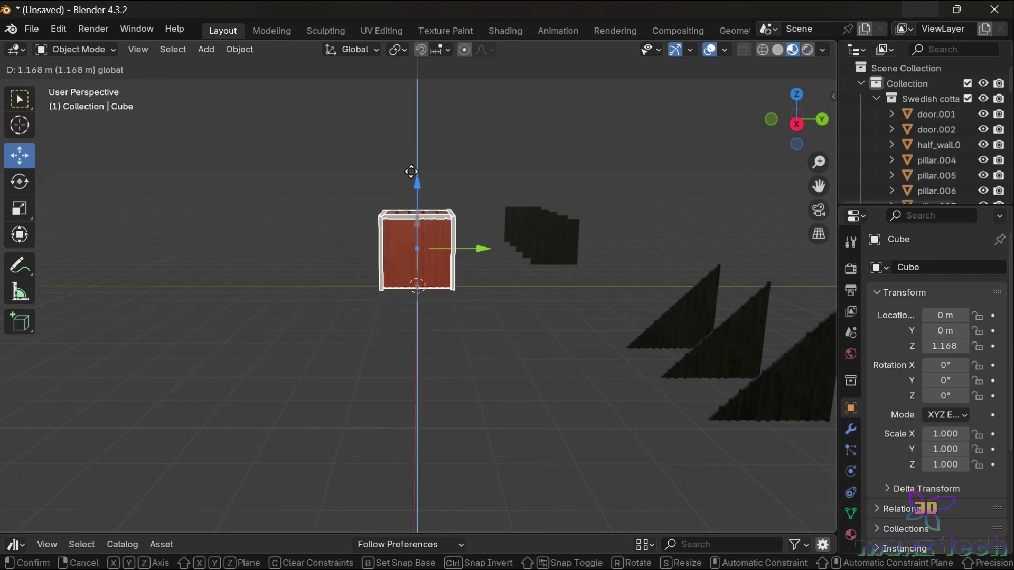
pyautogui.click(415, 182)
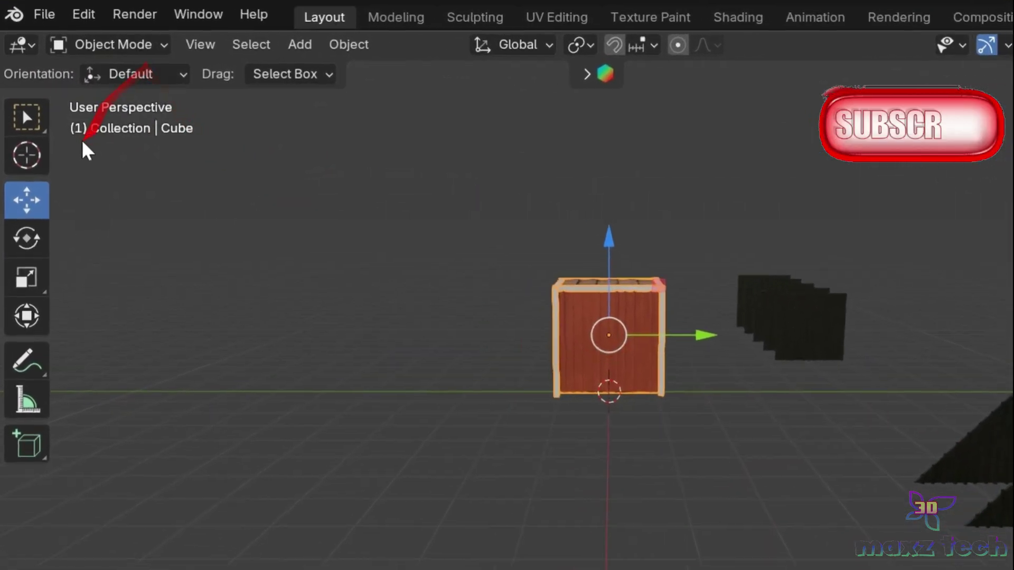
# Step: Enter Edit Mode with Select Box and select all of the cube's geometry
pyautogui.click(23, 109)
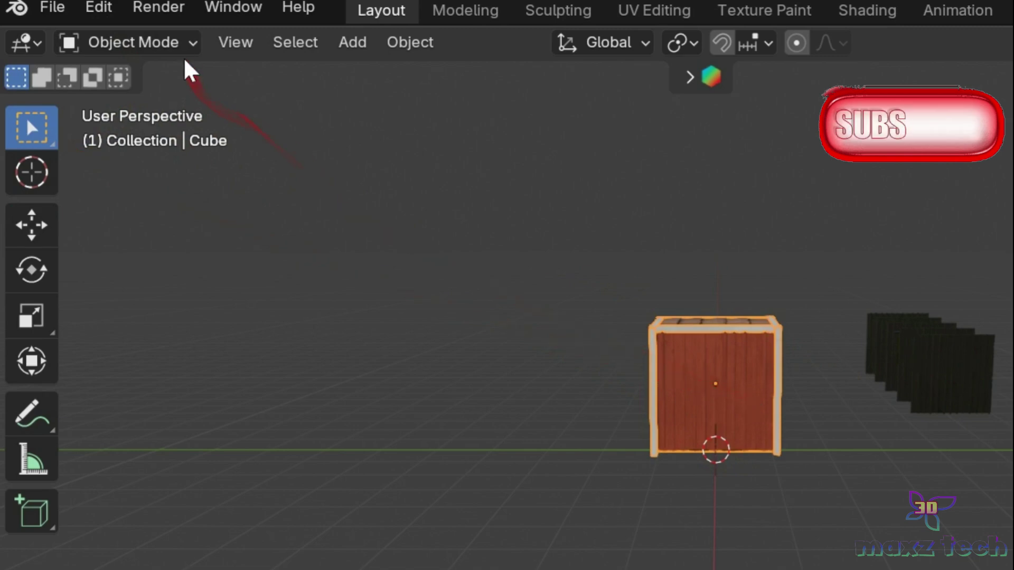
pyautogui.click(188, 47)
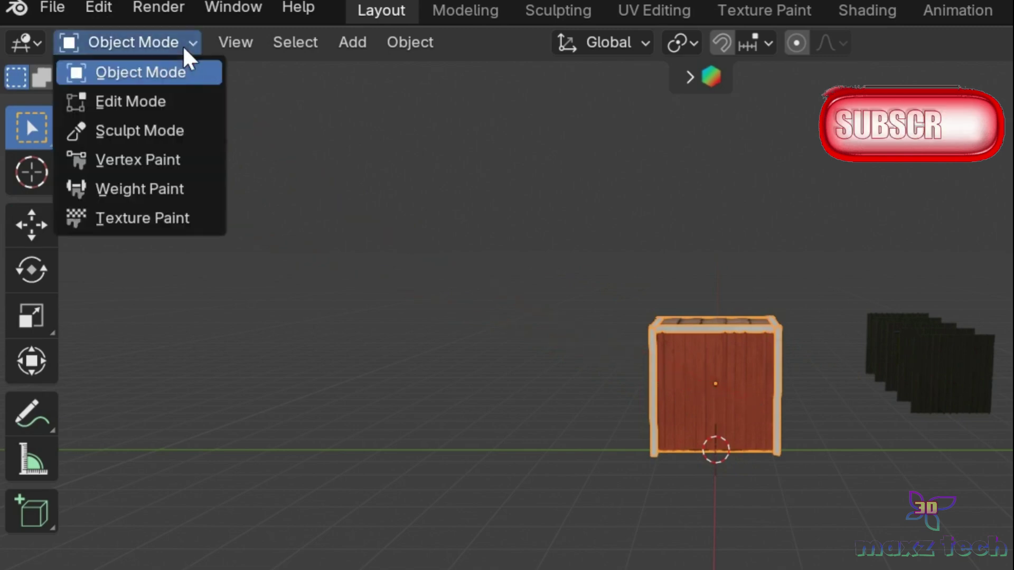
pyautogui.click(165, 105)
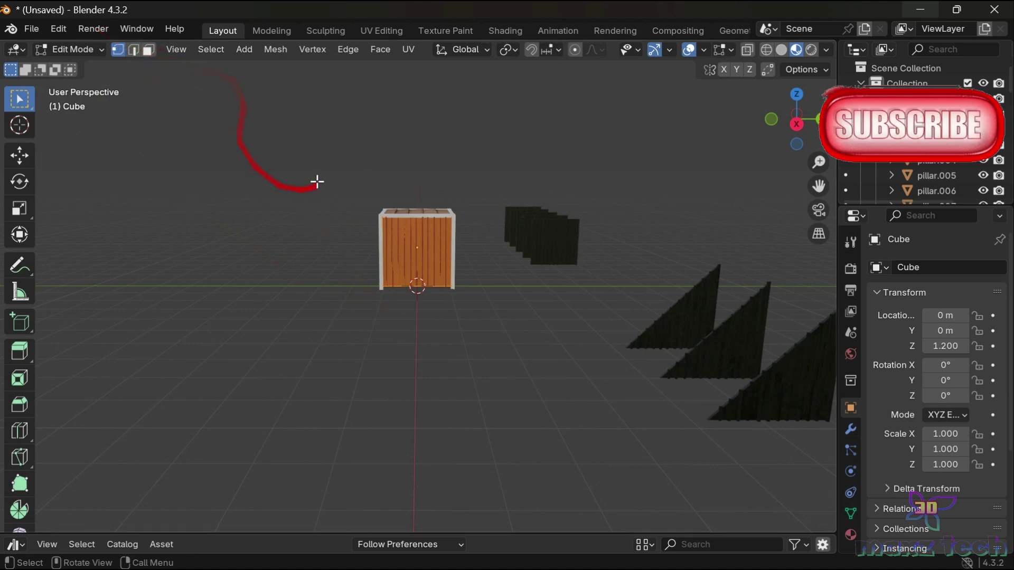
pyautogui.press('a')
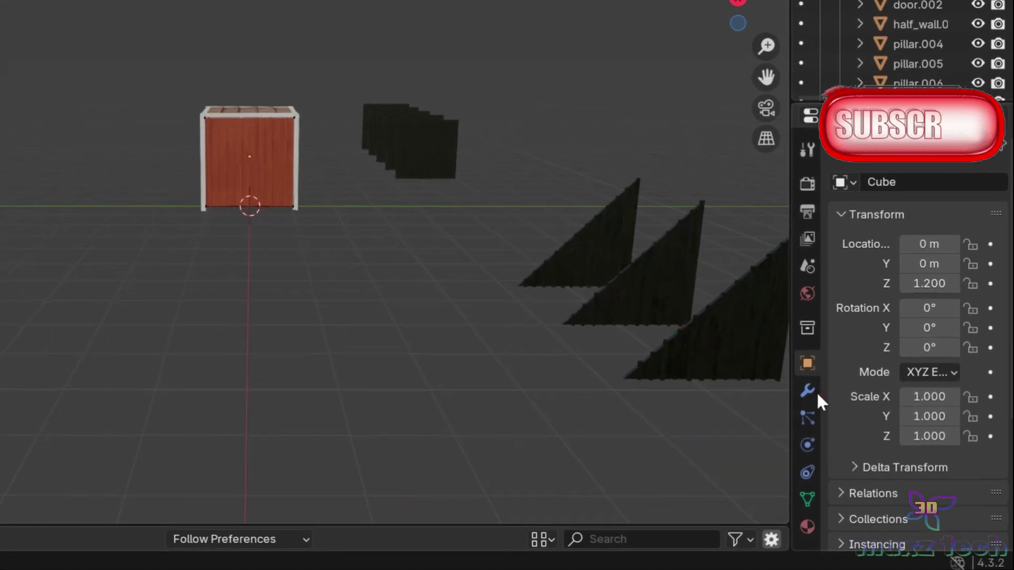
# Step: Hide the Swedish cottage modifier in the viewport, leaving the plain cube
pyautogui.click(807, 391)
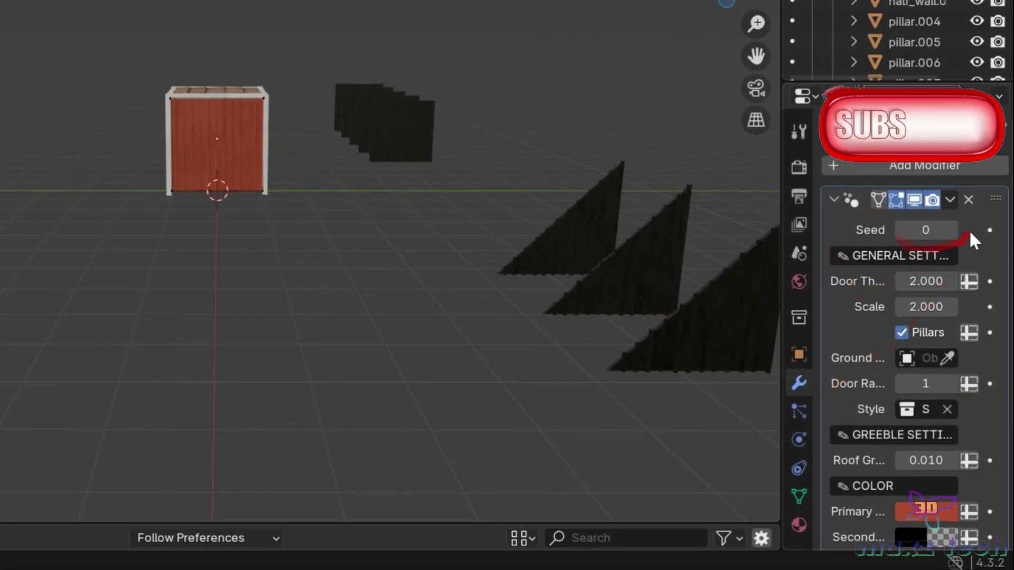
pyautogui.click(914, 201)
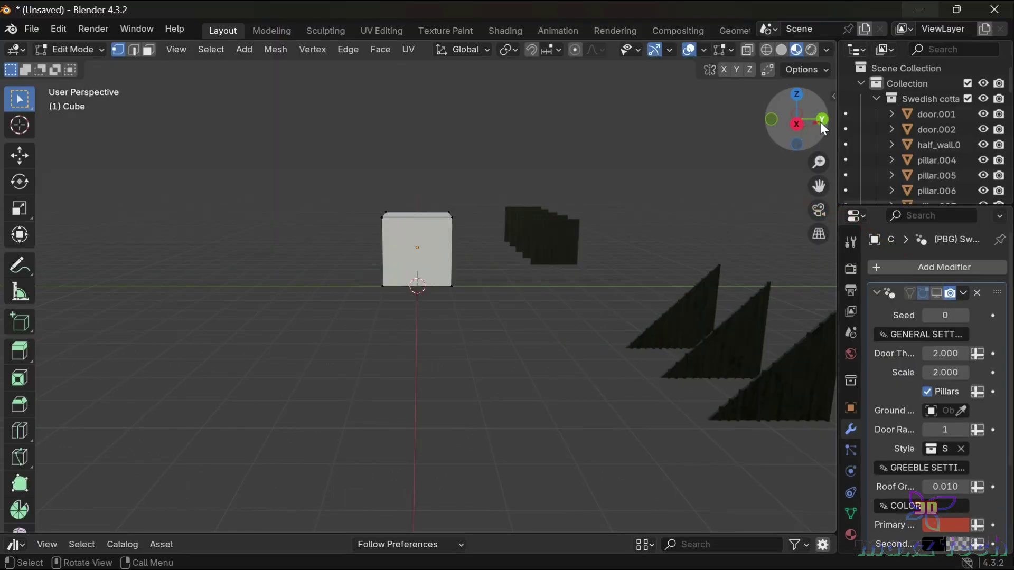
pyautogui.moveTo(819, 122)
pyautogui.mouseDown()
pyautogui.moveTo(674, 156)
pyautogui.moveTo(766, 177)
pyautogui.mouseUp()
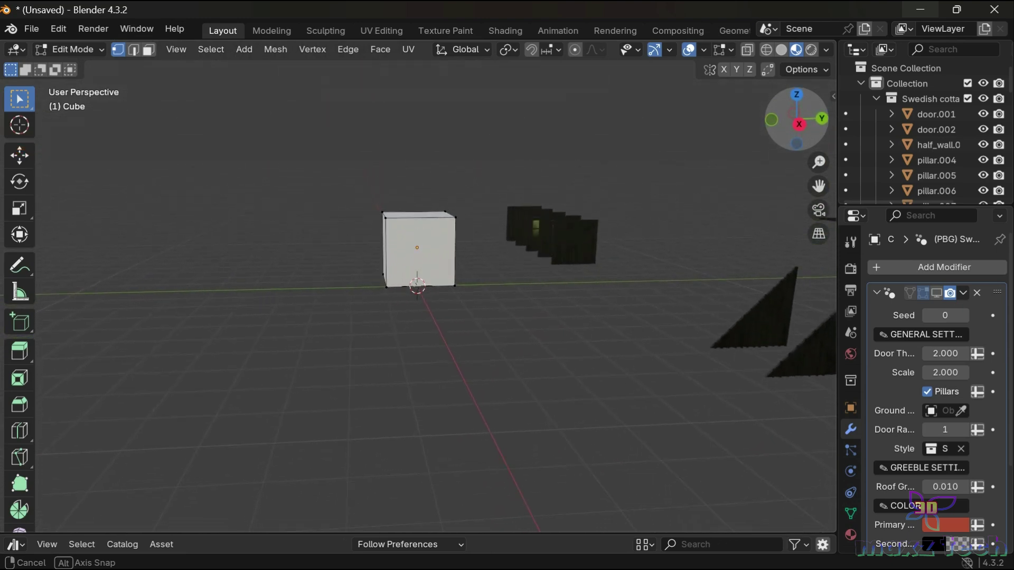
# Step: Add one vertical edge loop across the middle of the cube with Loop Cut
pyautogui.moveTo(766, 177); pyautogui.dragTo(824, 144)
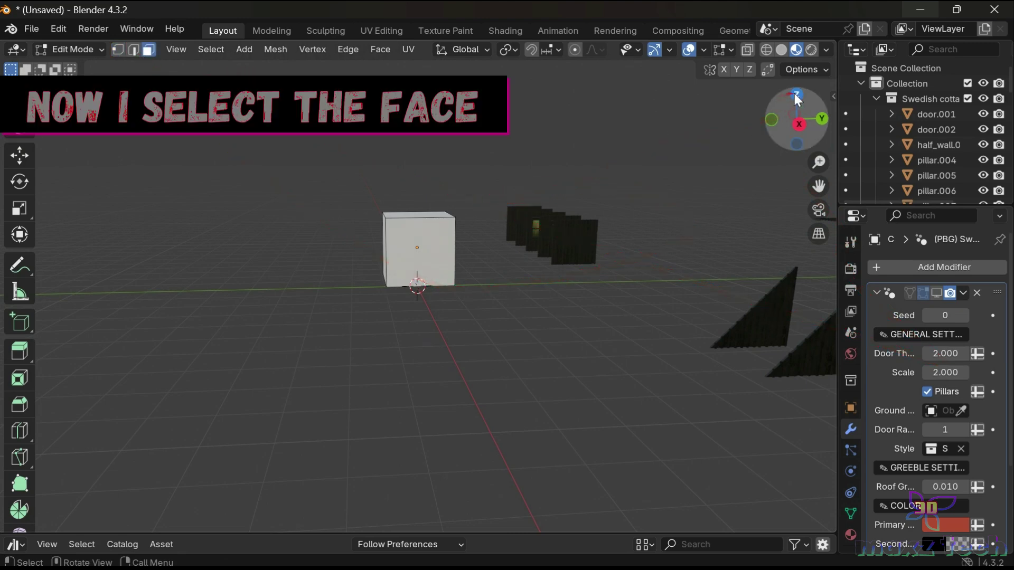
pyautogui.moveTo(793, 93); pyautogui.dragTo(794, 98)
pyautogui.click(428, 234)
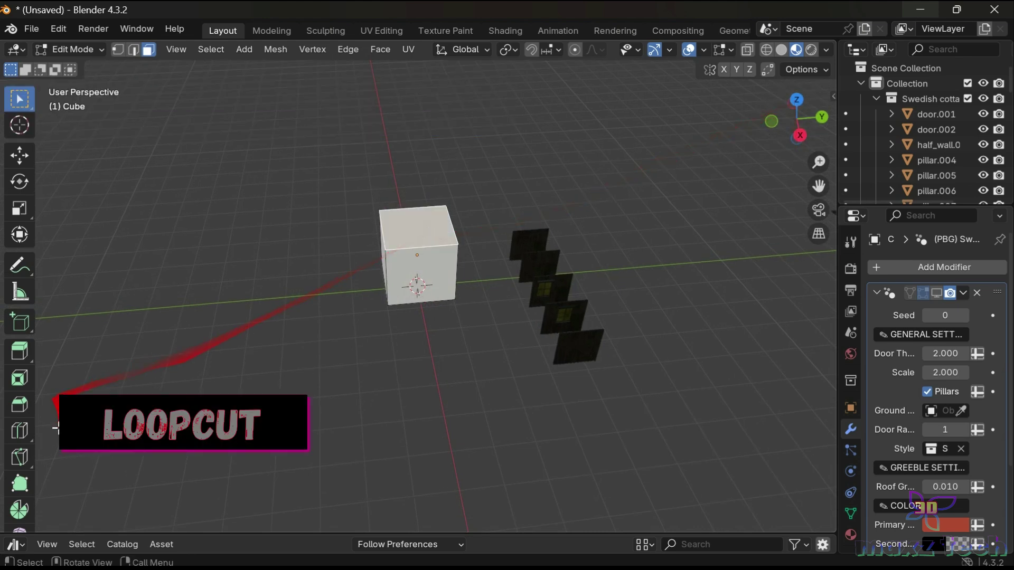
pyautogui.click(23, 435)
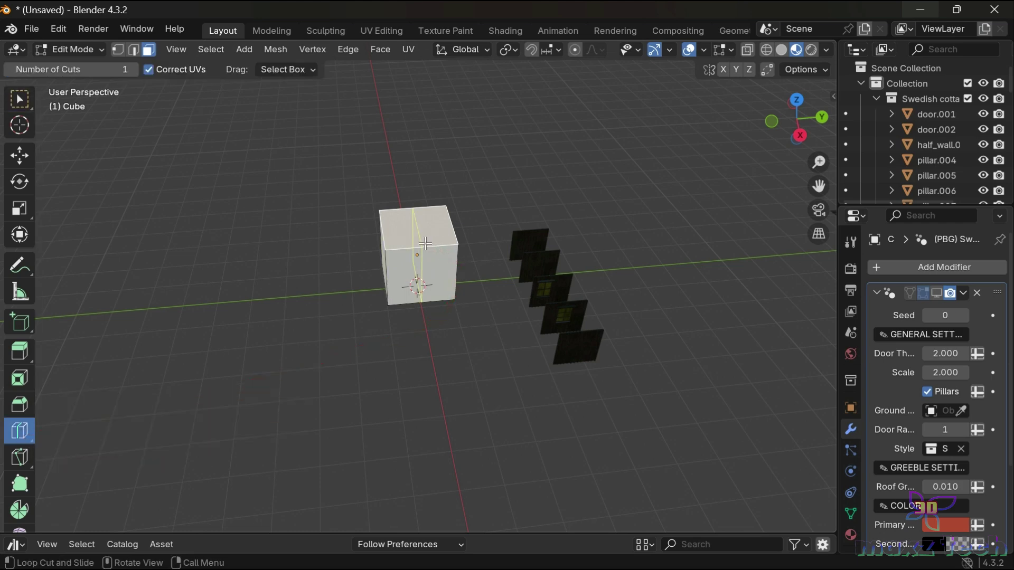
pyautogui.click(425, 243)
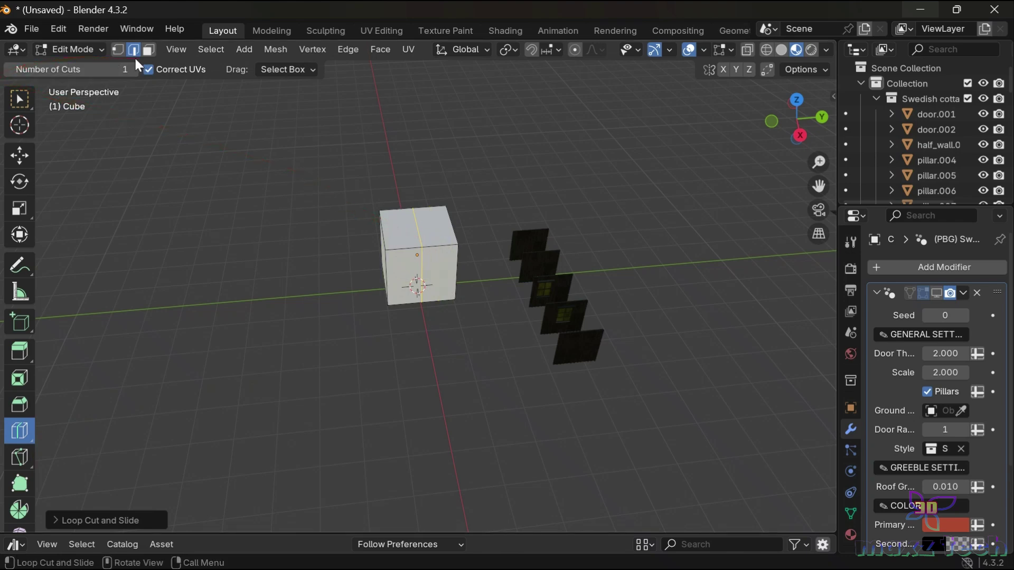
pyautogui.click(20, 157)
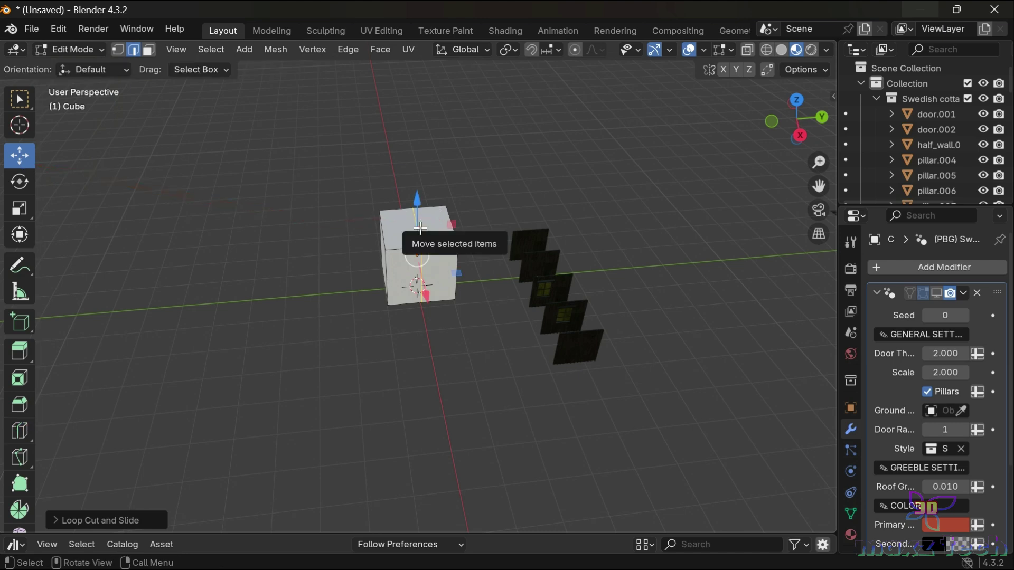
# Step: Raise the middle edge about 0.6 m into a roof peak and preview the generated cottage
pyautogui.moveTo(417, 256); pyautogui.dragTo(420, 227)
pyautogui.moveTo(413, 176); pyautogui.dragTo(409, 135)
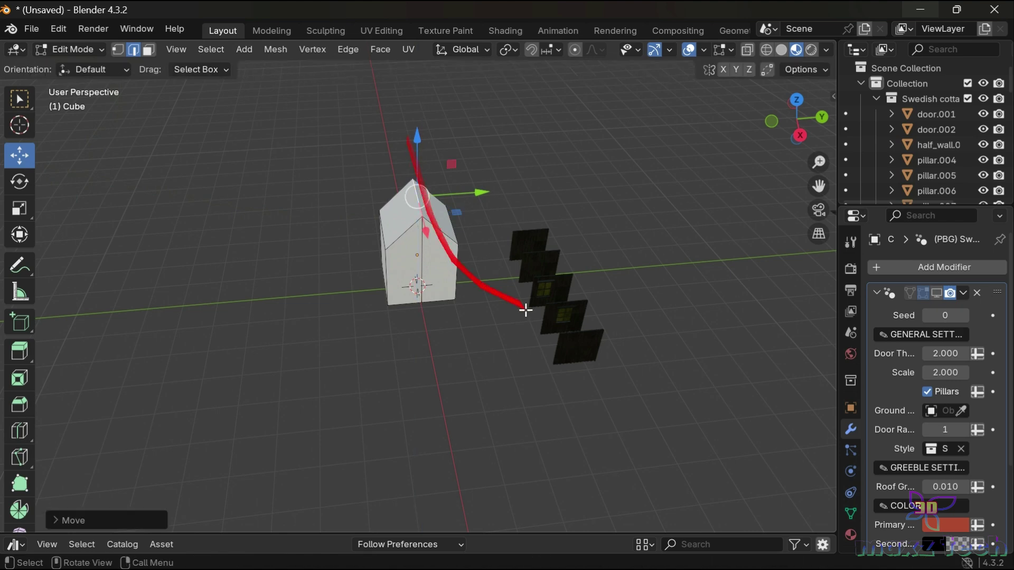
pyautogui.click(934, 293)
# Step: Orbit around the previewed house, then hide the cottage to show the grey base mesh
pyautogui.moveTo(768, 127); pyautogui.dragTo(525, 270)
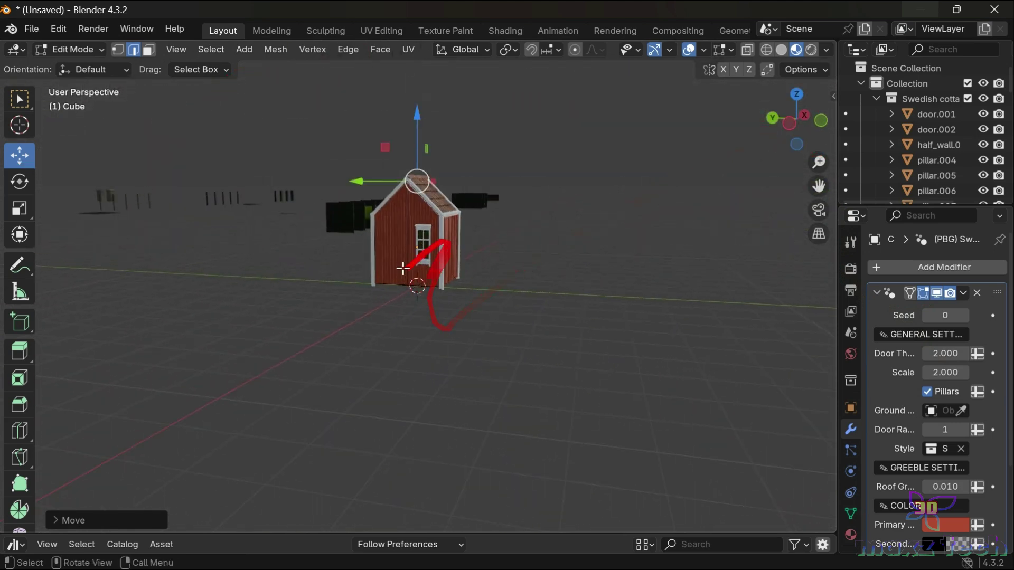
pyautogui.moveTo(407, 266)
pyautogui.mouseDown(button='middle')
pyautogui.moveTo(530, 152)
pyautogui.moveTo(370, 158)
pyautogui.mouseUp(button='middle')
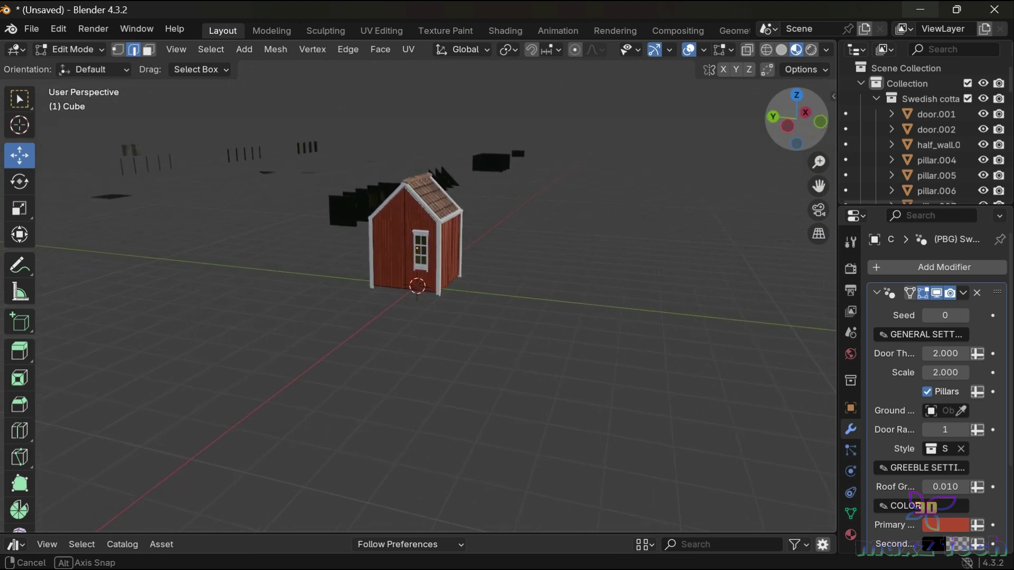
pyautogui.moveTo(796, 119); pyautogui.dragTo(820, 122)
pyautogui.click(937, 293)
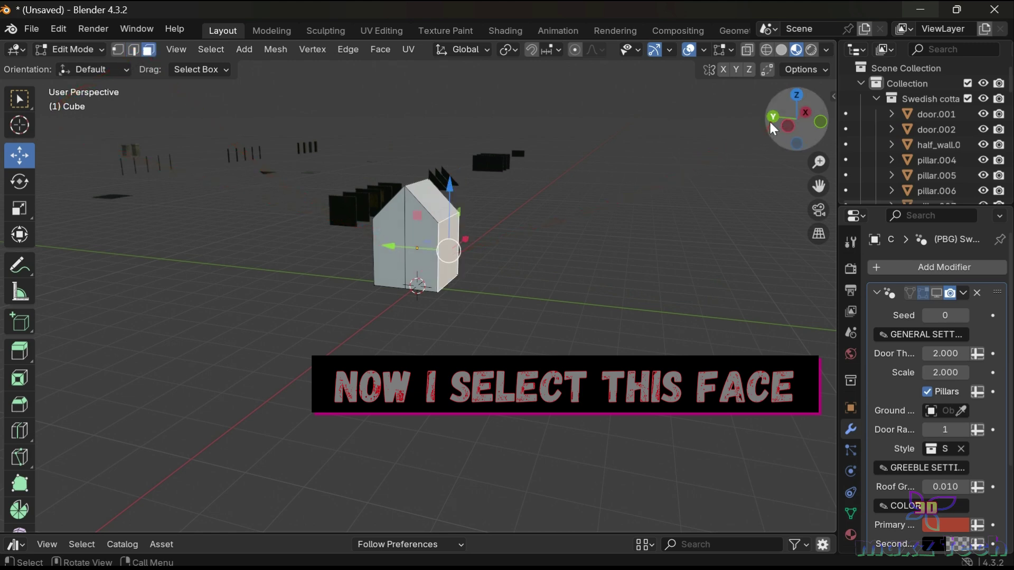
pyautogui.moveTo(771, 120); pyautogui.dragTo(680, 204)
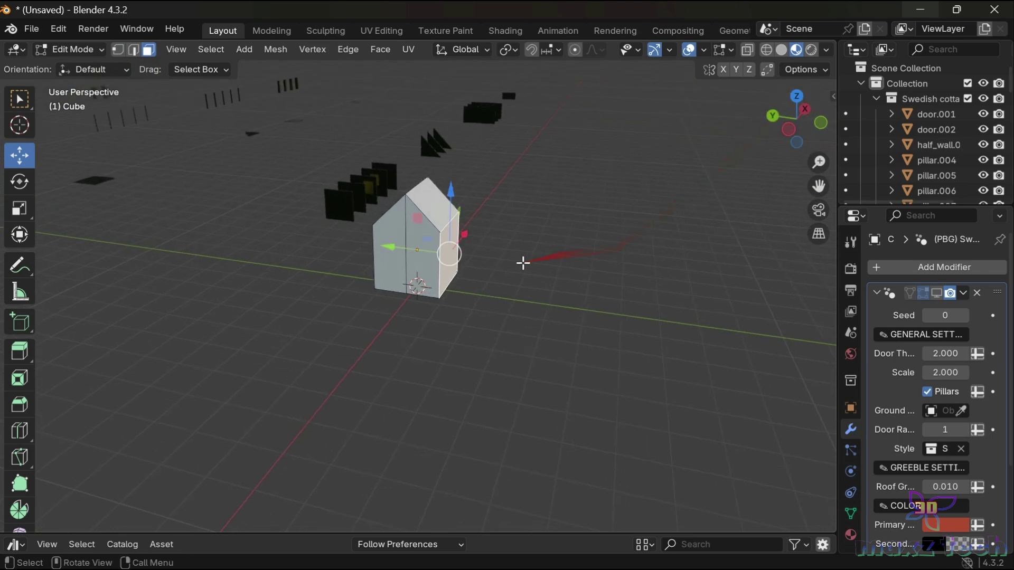
# Step: Extrude the side face about 3.6 m into a lower wing and show the red cottage over it
pyautogui.scroll(1, 576, 285)
pyautogui.scroll(2, 575, 285)
pyautogui.press('e')
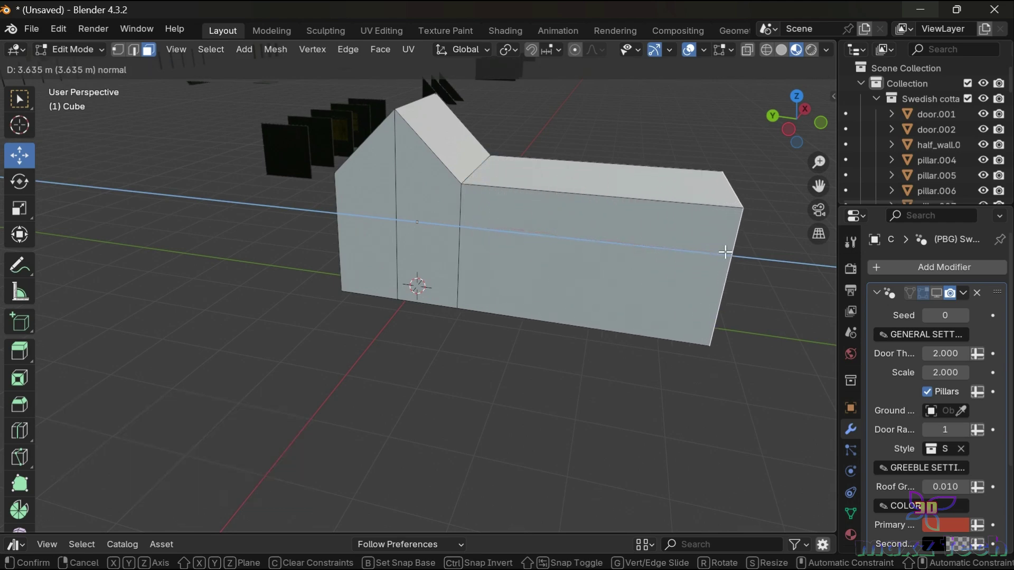
pyautogui.click(725, 252)
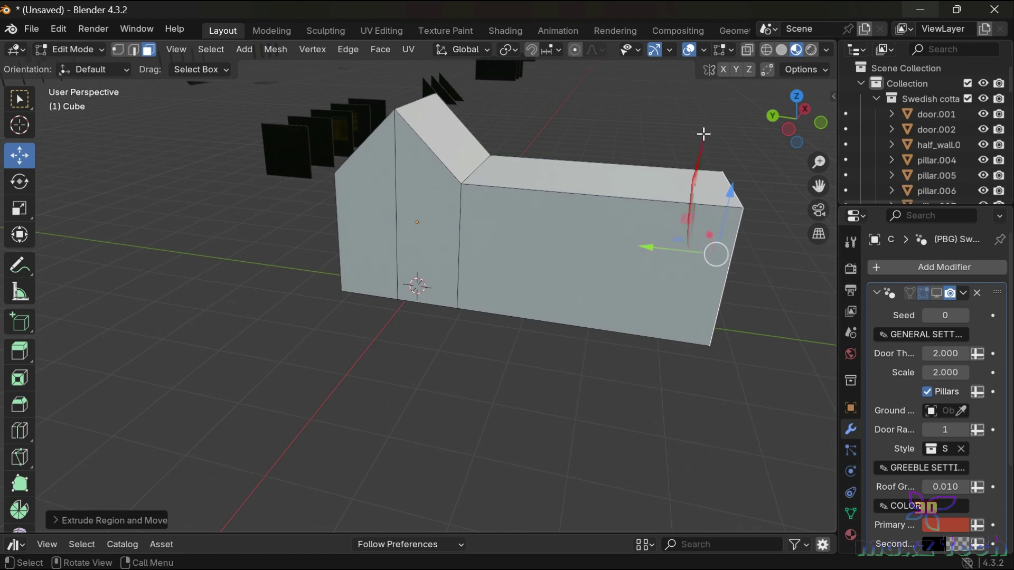
pyautogui.moveTo(798, 118)
pyautogui.mouseDown()
pyautogui.moveTo(808, 126)
pyautogui.moveTo(800, 120)
pyautogui.mouseUp()
pyautogui.click(939, 292)
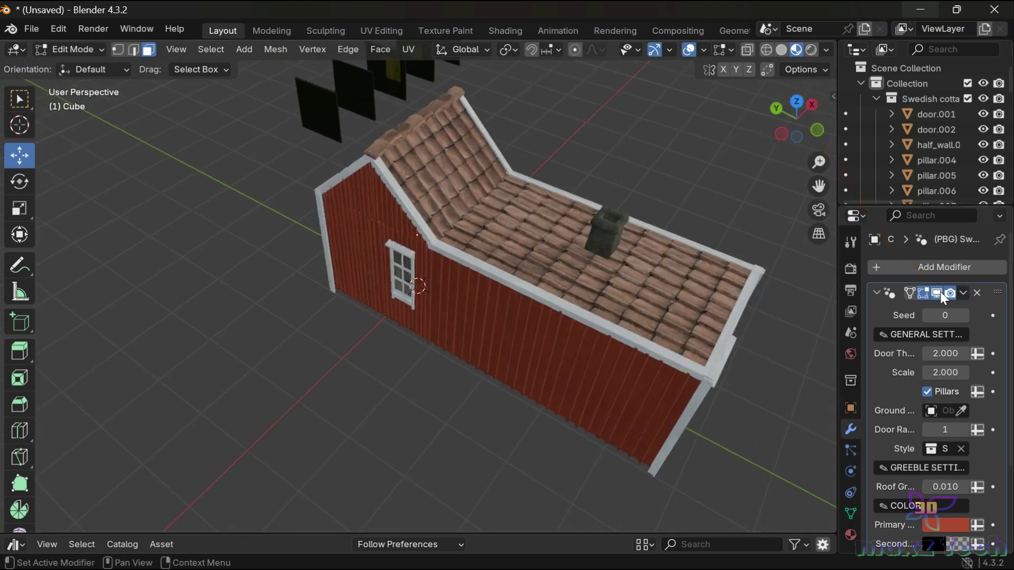
# Step: Orbit to the opposite side of the cottage and hide its preview again
pyautogui.moveTo(816, 132)
pyautogui.mouseDown()
pyautogui.moveTo(768, 132)
pyautogui.moveTo(836, 254)
pyautogui.mouseUp()
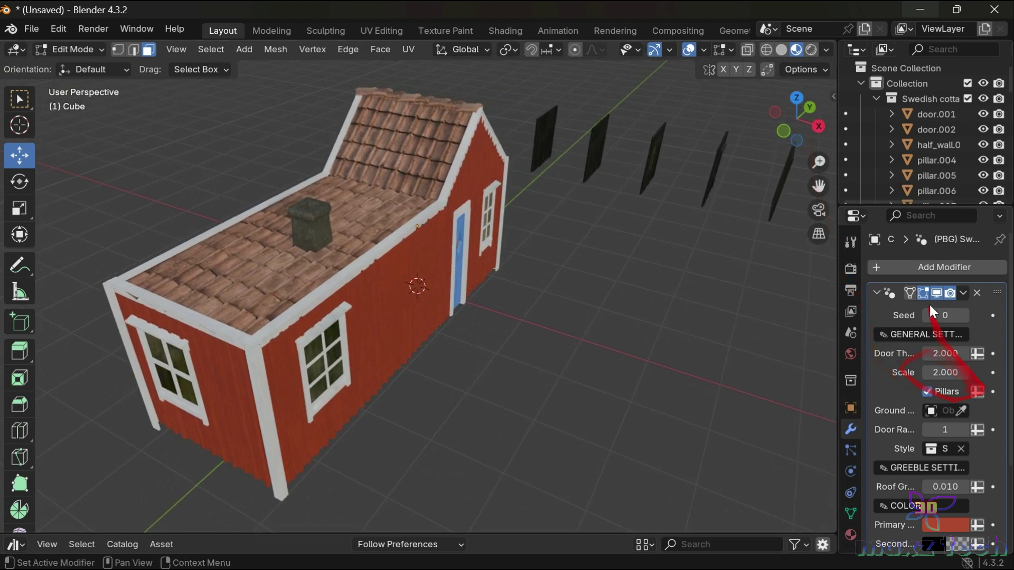
pyautogui.click(937, 293)
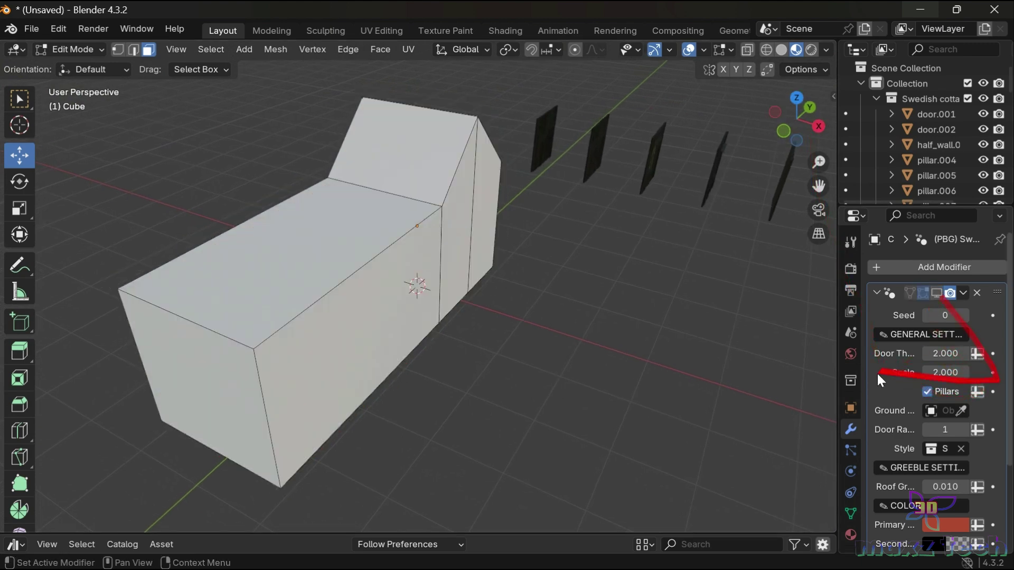
# Step: In edge select mode, extrude the gable's vertical and slanted edges into an overhang
pyautogui.keyDown('ctrl'); pyautogui.click(451, 178); pyautogui.keyUp('ctrl')
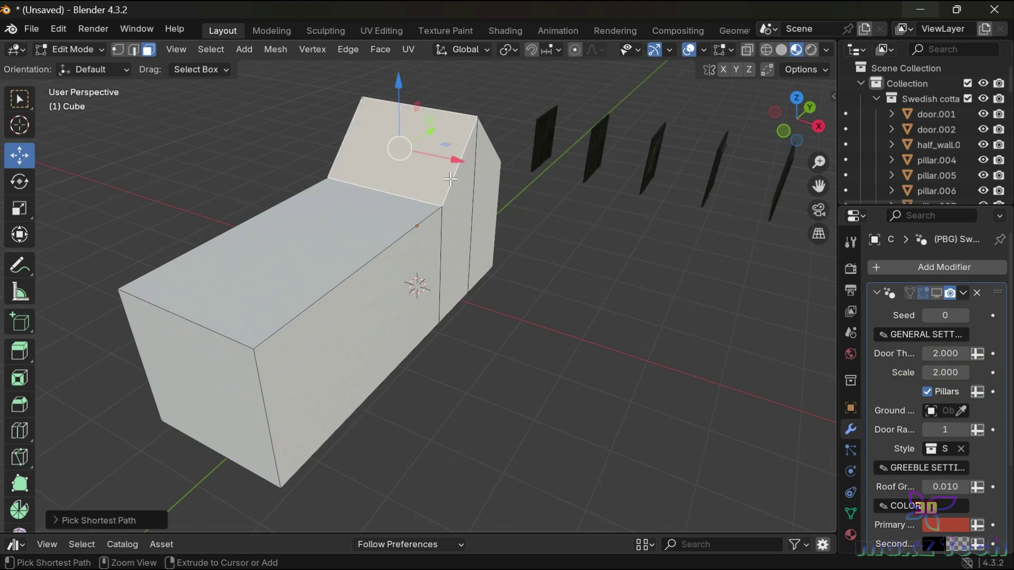
pyautogui.hotkey('ctrl', 'z')
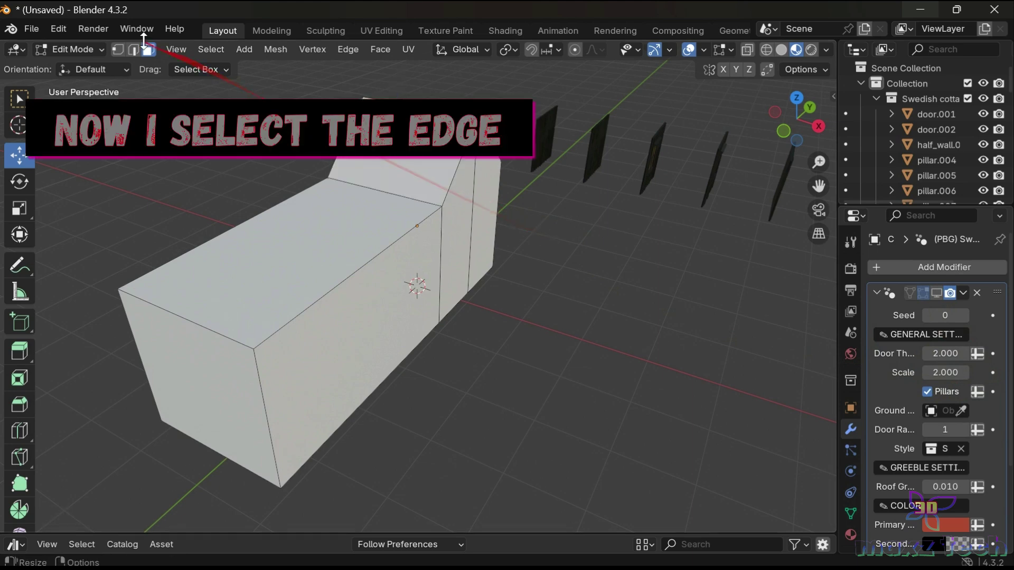
pyautogui.click(133, 50)
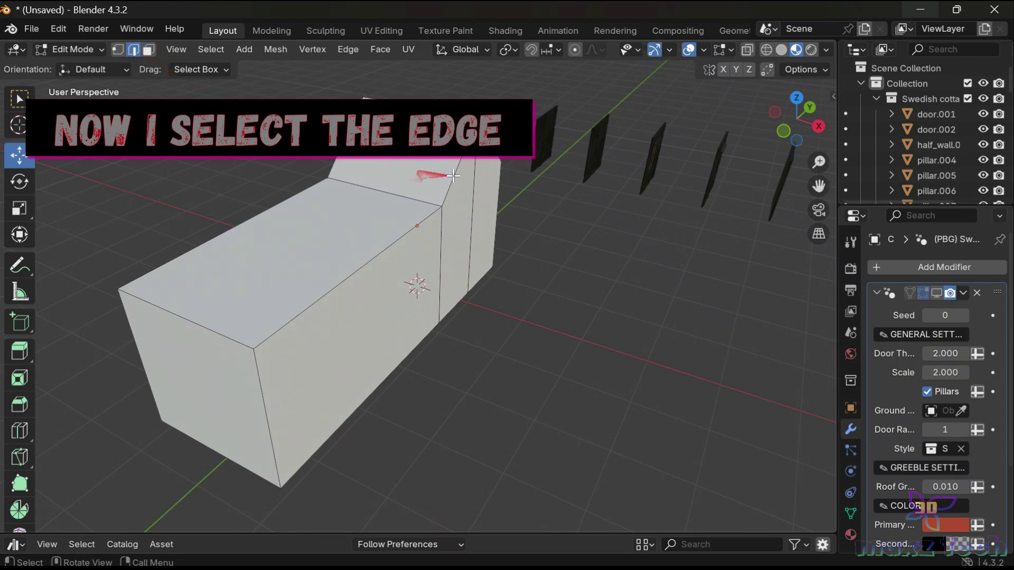
pyautogui.click(459, 159)
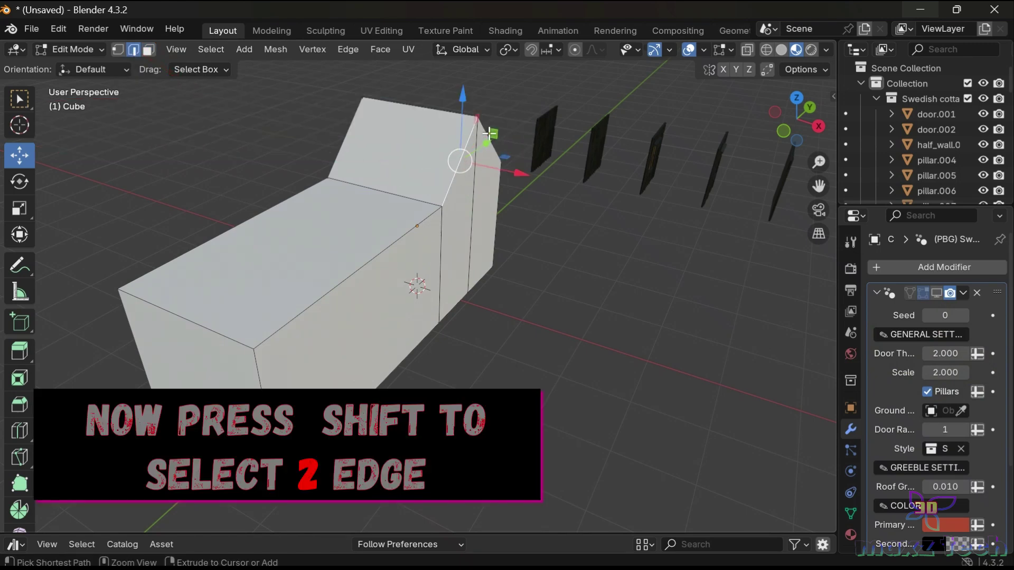
pyautogui.keyDown('ctrl'); pyautogui.click(504, 165); pyautogui.keyUp('ctrl')
pyautogui.moveTo(776, 110)
pyautogui.mouseDown()
pyautogui.moveTo(739, 114)
pyautogui.moveTo(729, 137)
pyautogui.moveTo(775, 121)
pyautogui.mouseUp()
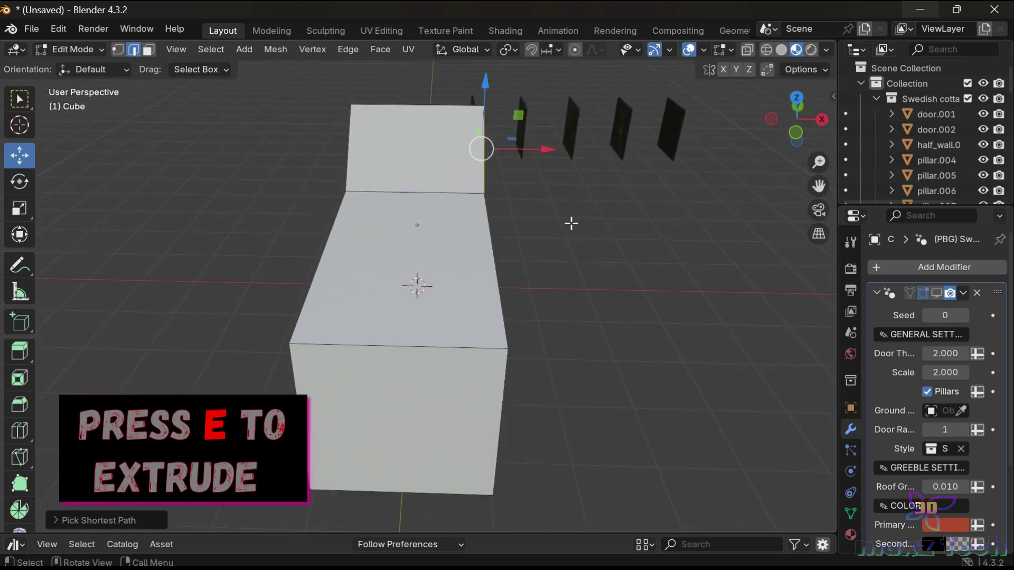
pyautogui.press('e')
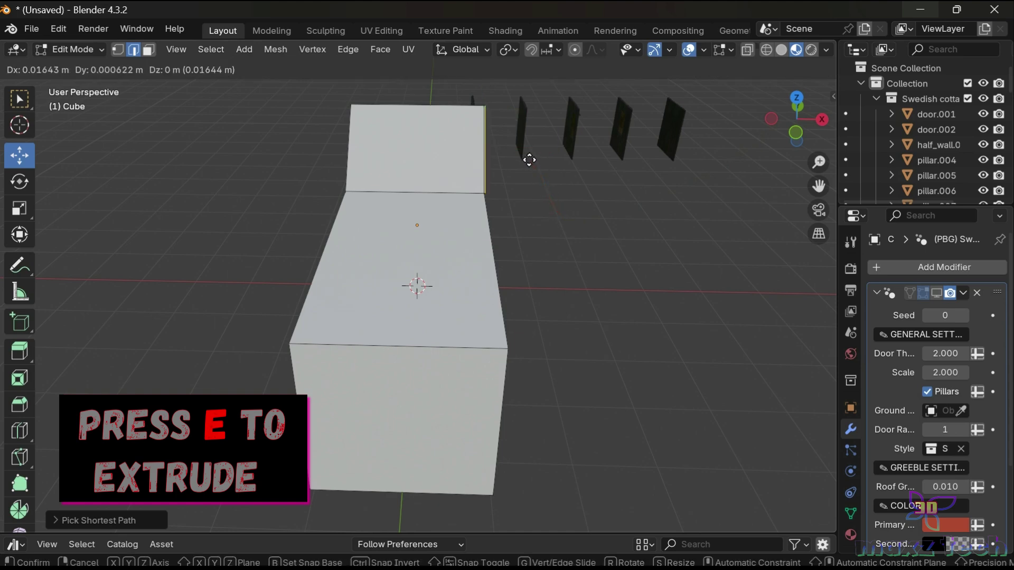
pyautogui.click(541, 161)
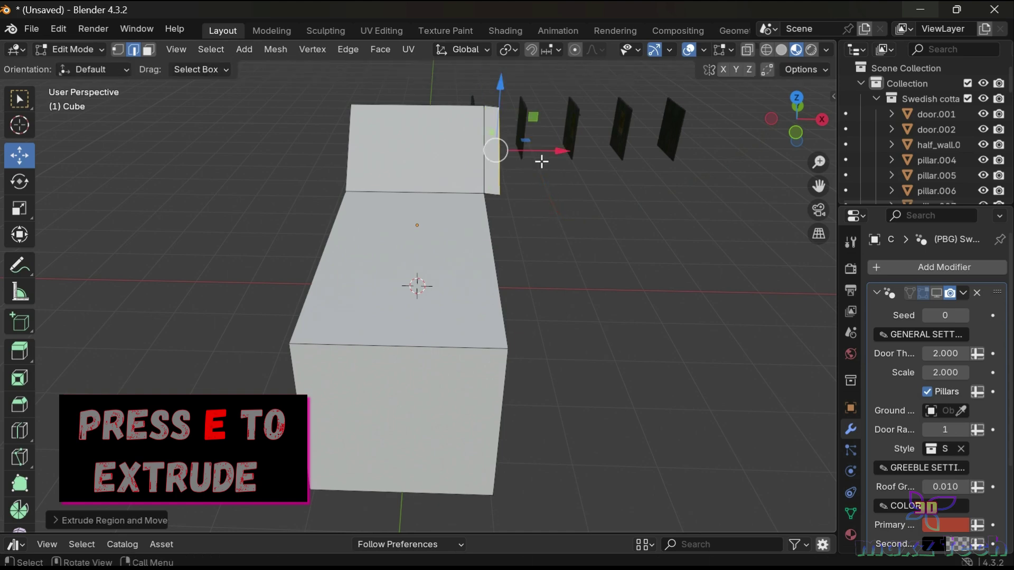
# Step: Extend the lower wing's long top edge about 0.19 m into a sloping eave overhang
pyautogui.moveTo(796, 121)
pyautogui.mouseDown()
pyautogui.moveTo(760, 132)
pyautogui.moveTo(760, 93)
pyautogui.mouseUp()
pyautogui.click(371, 271)
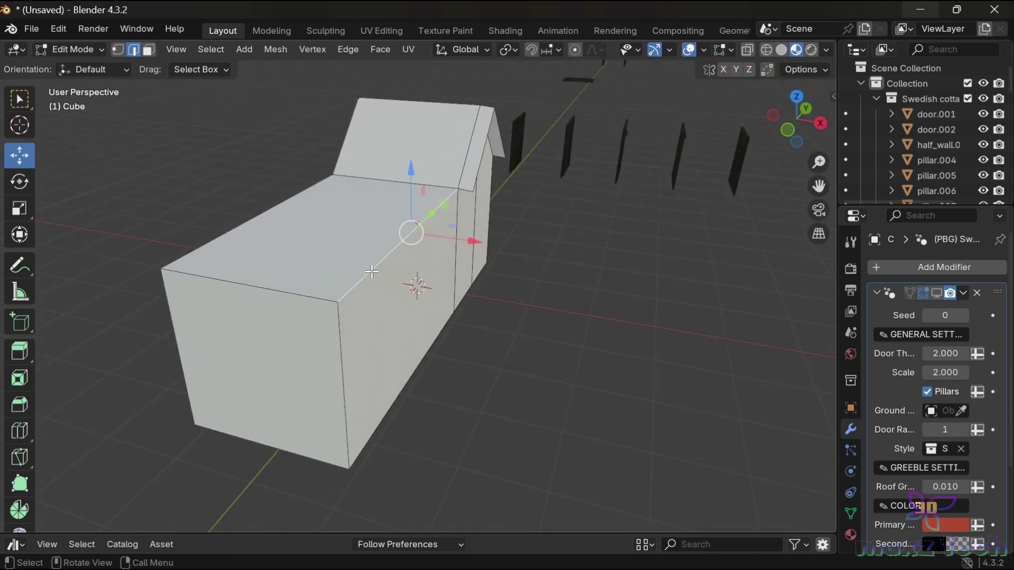
pyautogui.click(790, 133)
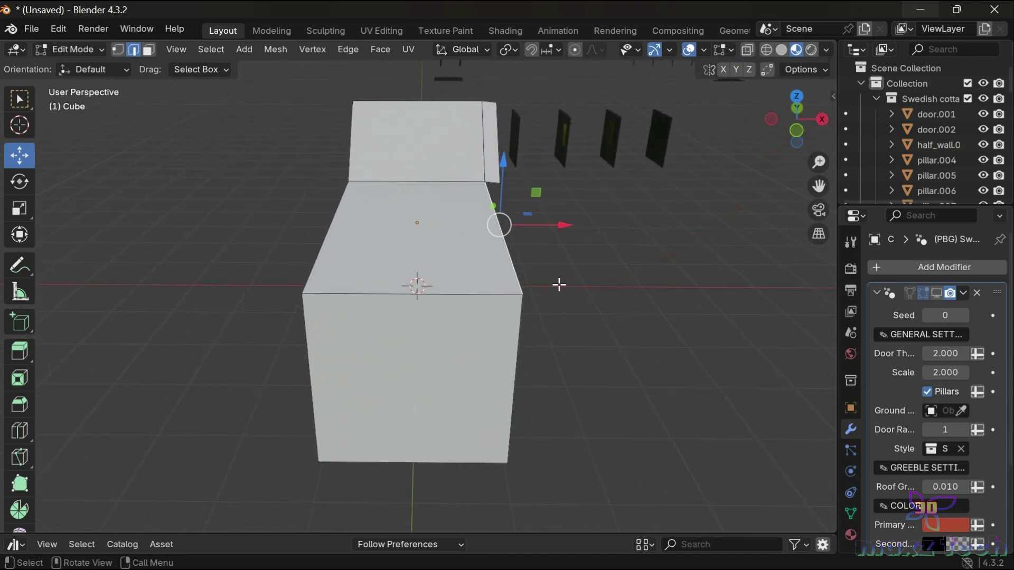
pyautogui.press('g')
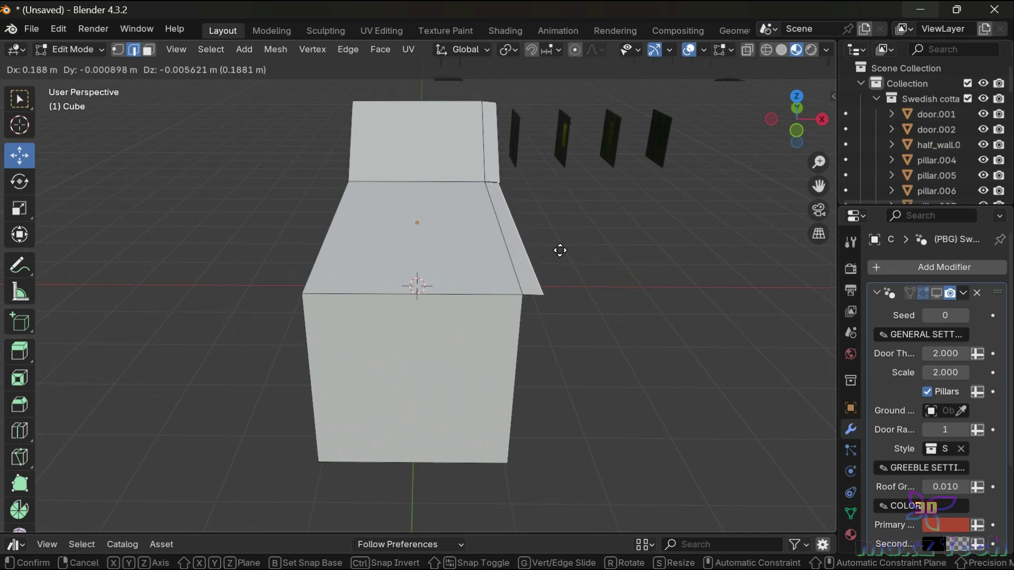
pyautogui.click(562, 250)
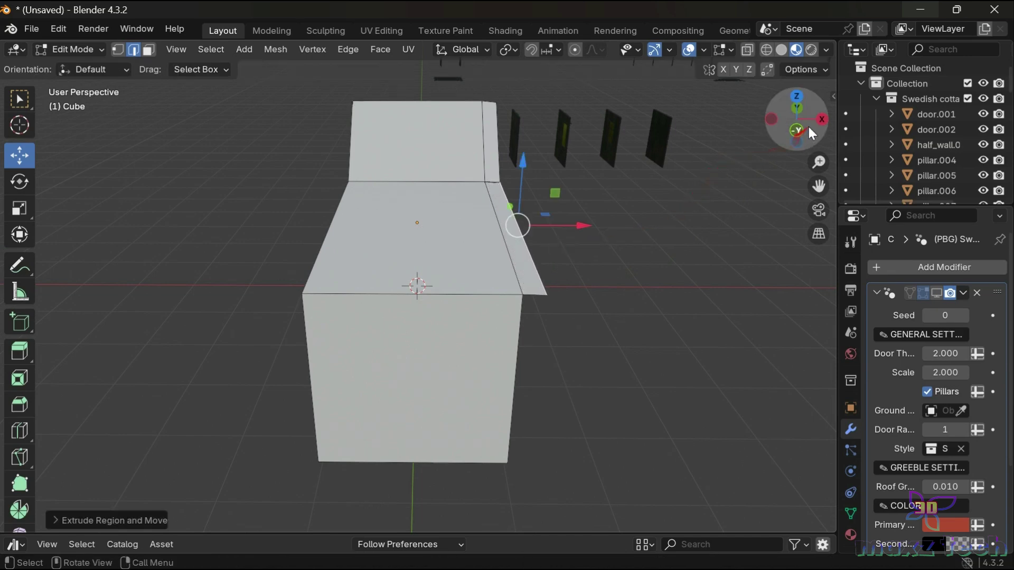
pyautogui.moveTo(820, 124)
pyautogui.mouseDown()
pyautogui.moveTo(781, 137)
pyautogui.moveTo(802, 221)
pyautogui.mouseUp()
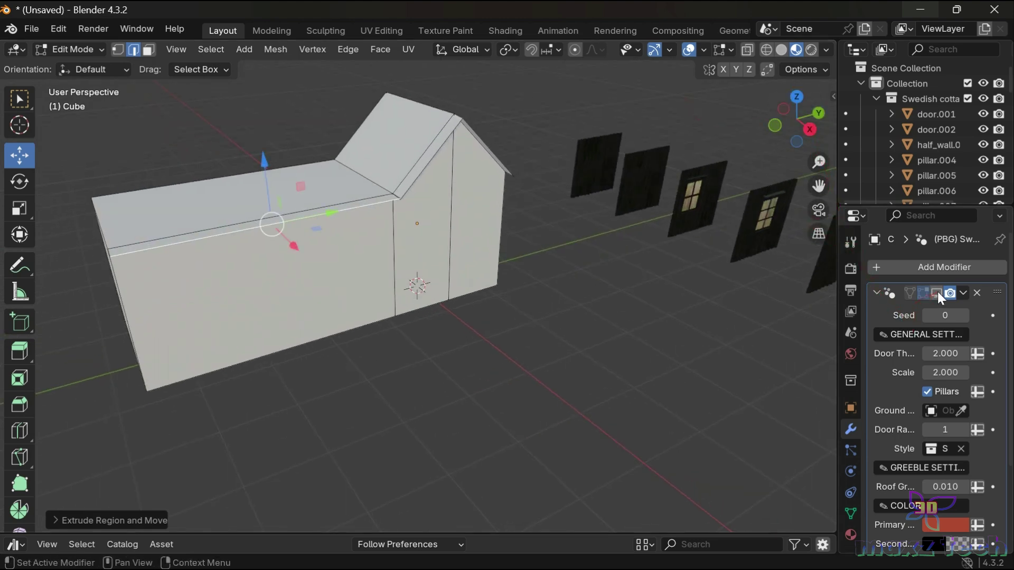
# Step: Switch to face select mode, briefly previewing the cottage, and orbit to the wing's far side
pyautogui.click(937, 291)
pyautogui.moveTo(777, 122)
pyautogui.mouseDown()
pyautogui.moveTo(750, 124)
pyautogui.moveTo(792, 122)
pyautogui.moveTo(623, 300)
pyautogui.mouseUp()
pyautogui.press('3')
pyautogui.click(937, 292)
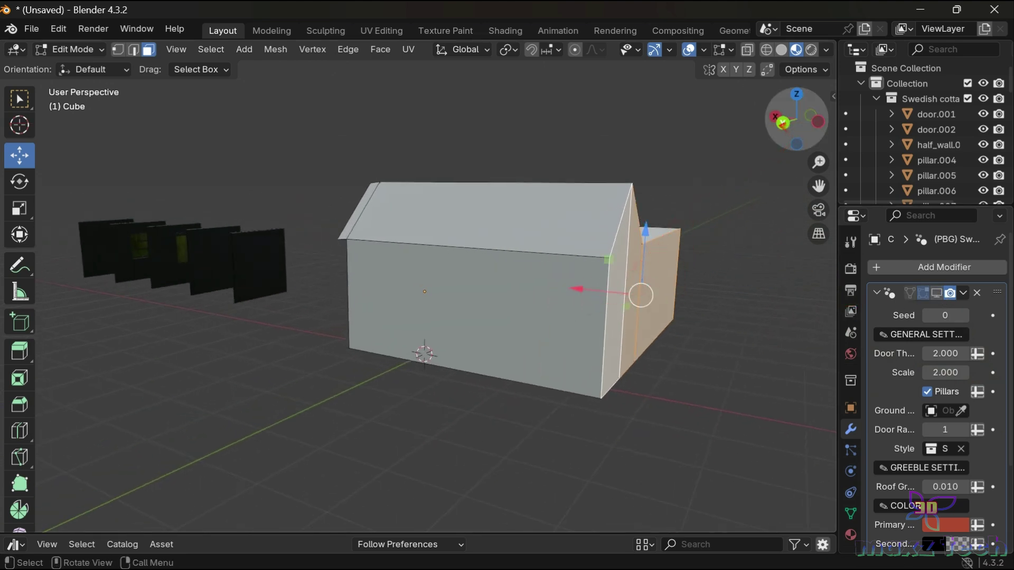
pyautogui.moveTo(792, 122); pyautogui.dragTo(729, 132)
pyautogui.moveTo(792, 122); pyautogui.dragTo(795, 120)
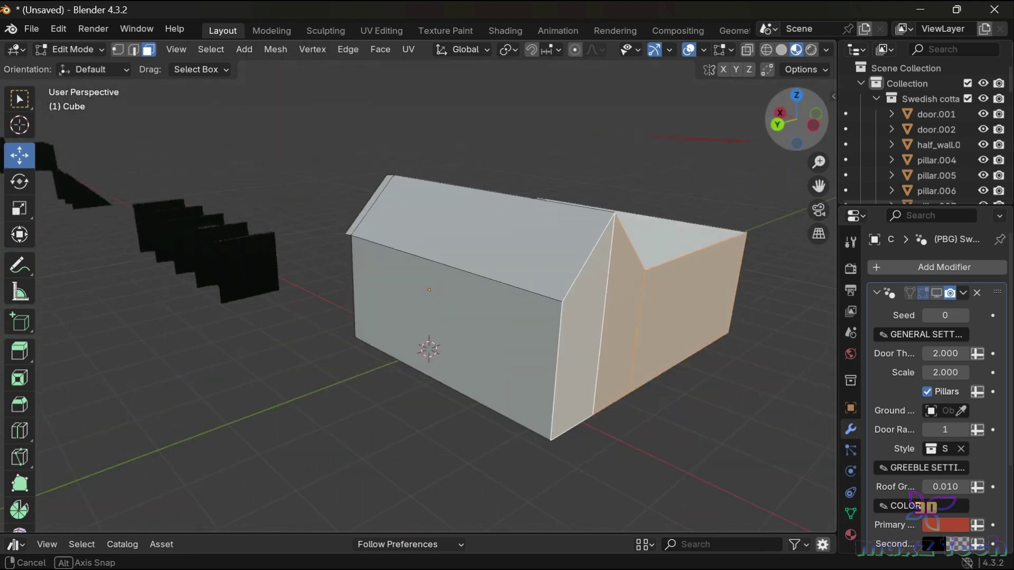
pyautogui.moveTo(795, 120); pyautogui.dragTo(656, 317)
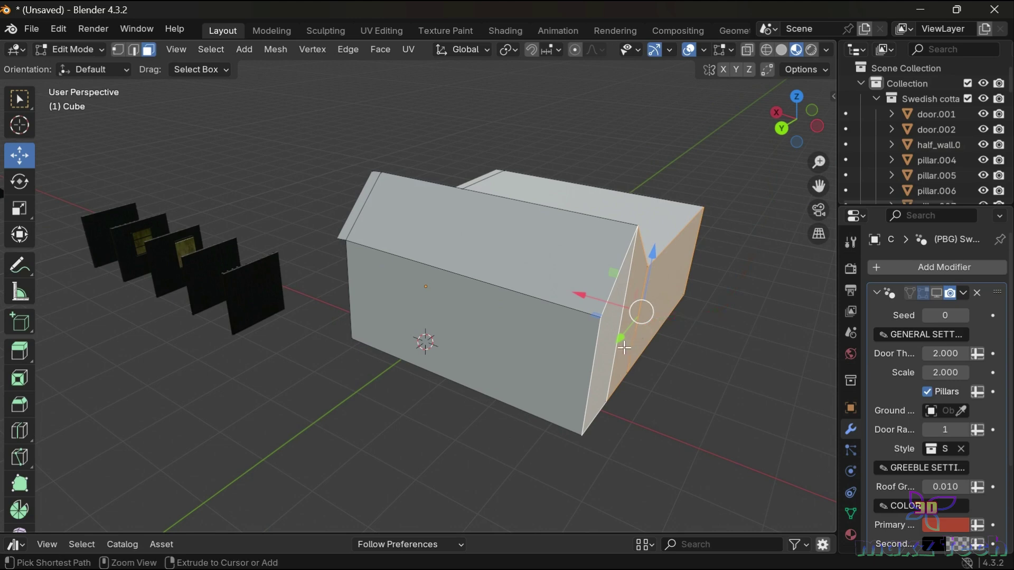
# Step: Select the lower wing's three end faces and slide them along the X axis
pyautogui.keyDown('shift'); pyautogui.click(607, 346); pyautogui.keyUp('shift')
pyautogui.keyDown('shift'); pyautogui.click(609, 346); pyautogui.keyUp('shift')
pyautogui.keyDown('shift'); pyautogui.click(670, 286); pyautogui.keyUp('shift')
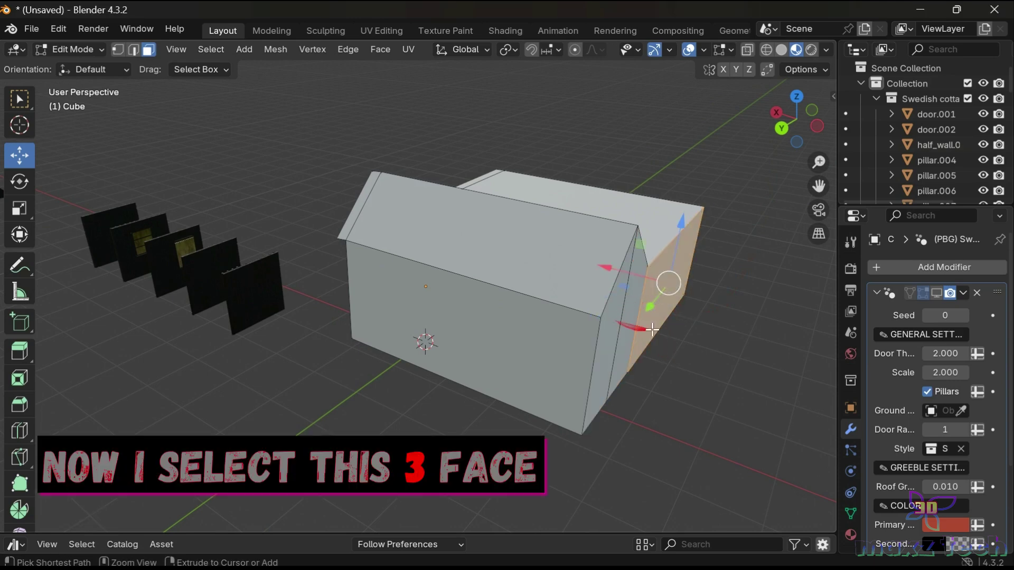
pyautogui.moveTo(638, 331); pyautogui.dragTo(526, 308, button='middle')
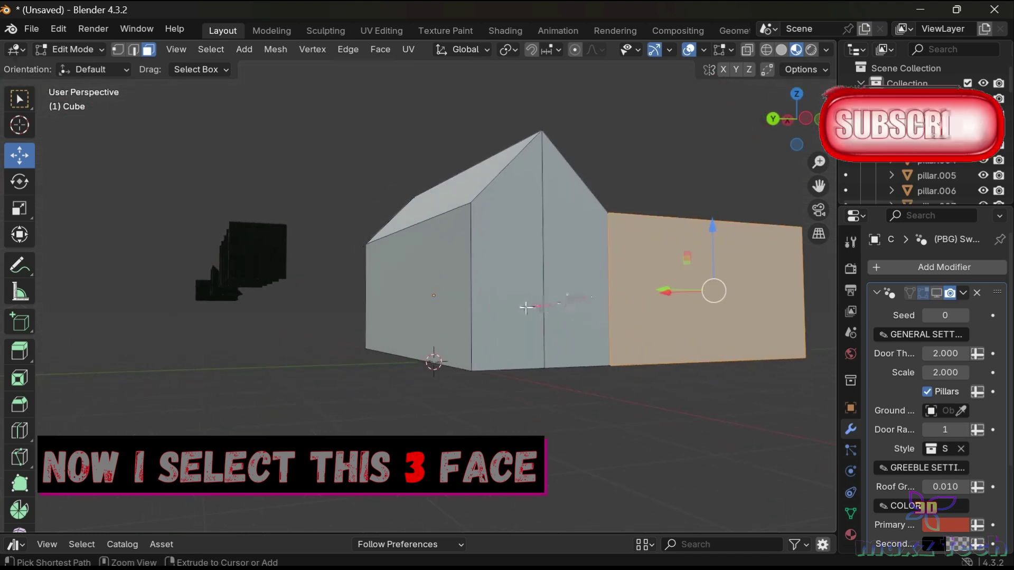
pyautogui.click(599, 313)
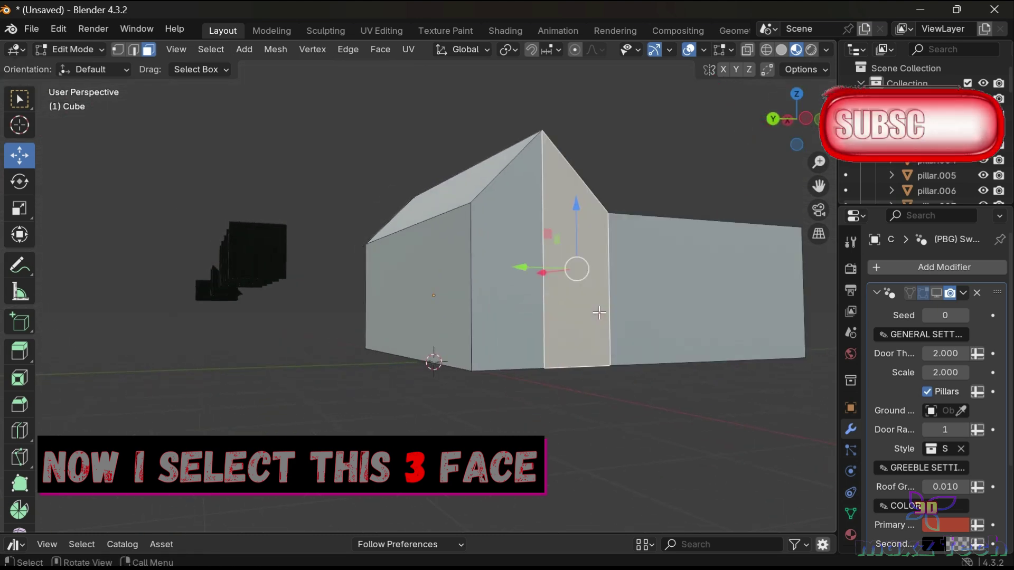
pyautogui.moveTo(599, 313); pyautogui.dragTo(594, 283, button='middle')
pyautogui.keyDown('ctrl'); pyautogui.click(657, 338); pyautogui.keyUp('ctrl')
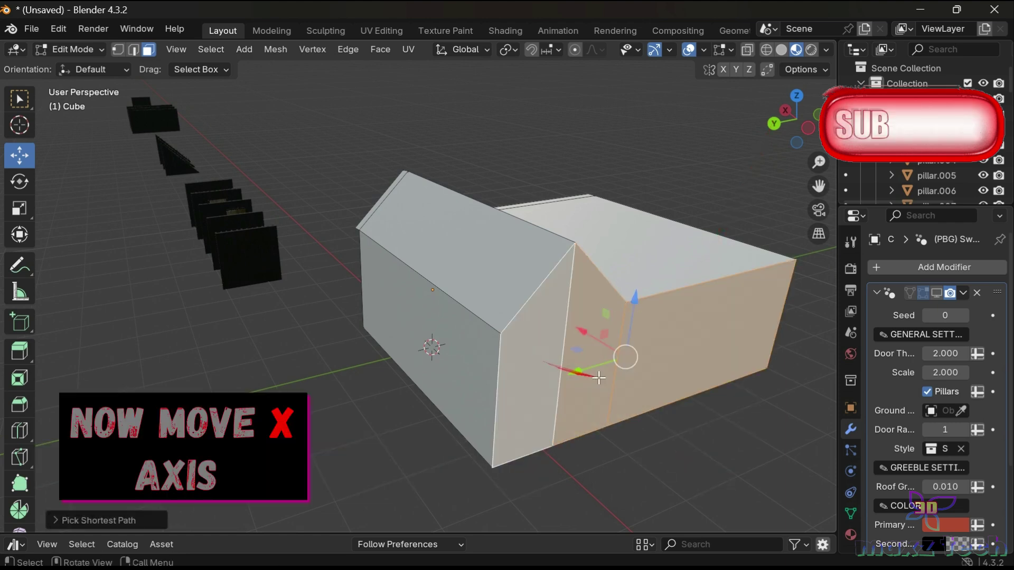
pyautogui.moveTo(780, 148); pyautogui.dragTo(550, 290, button='middle')
pyautogui.press('g')
pyautogui.press('x')
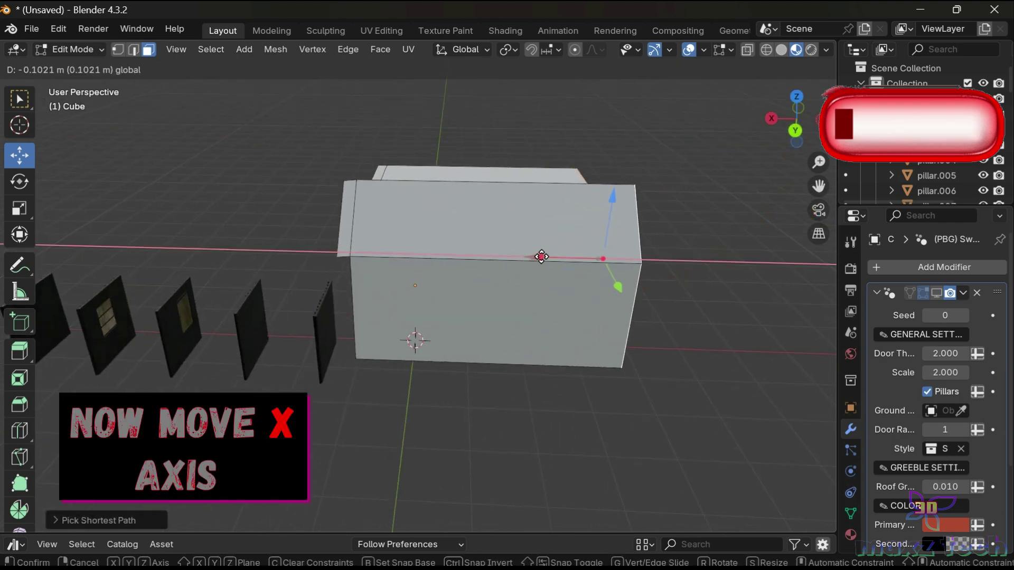
pyautogui.click(729, 240)
pyautogui.moveTo(729, 240)
pyautogui.mouseDown(button='middle')
pyautogui.moveTo(660, 316)
pyautogui.moveTo(739, 295)
pyautogui.mouseUp(button='middle')
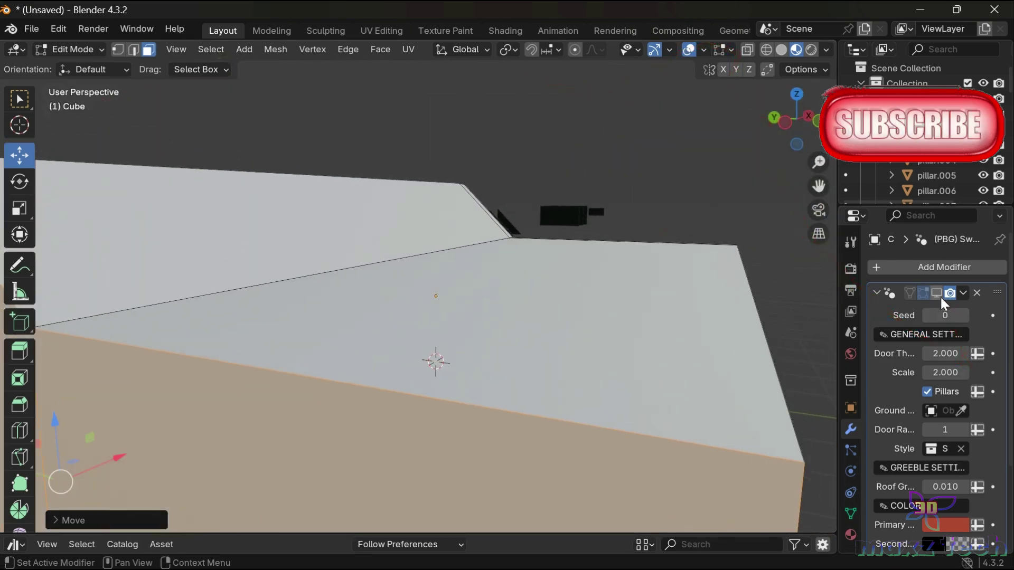
# Step: Show the generated cottage and orbit around and inside it to inspect walls, roof and windows
pyautogui.click(937, 294)
pyautogui.moveTo(686, 295); pyautogui.dragTo(634, 211, button='middle')
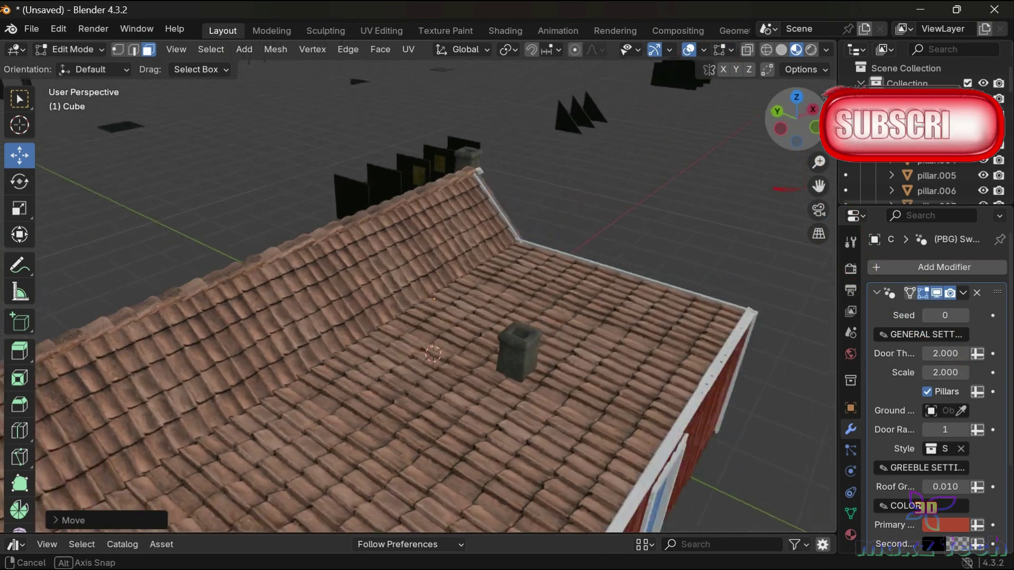
pyautogui.moveTo(422, 317); pyautogui.dragTo(475, 237, button='middle')
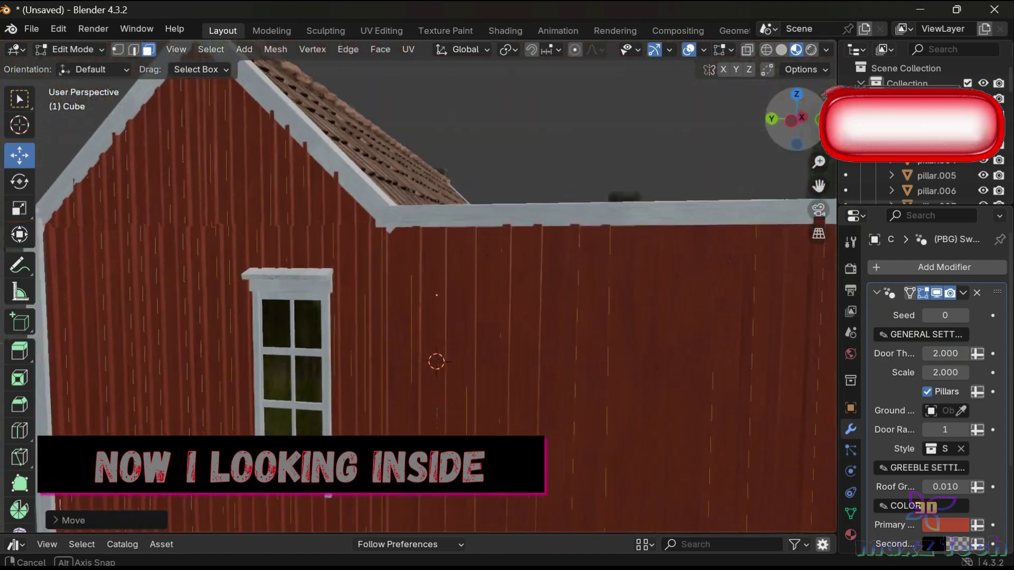
pyautogui.moveTo(424, 284); pyautogui.dragTo(649, 275, button='middle')
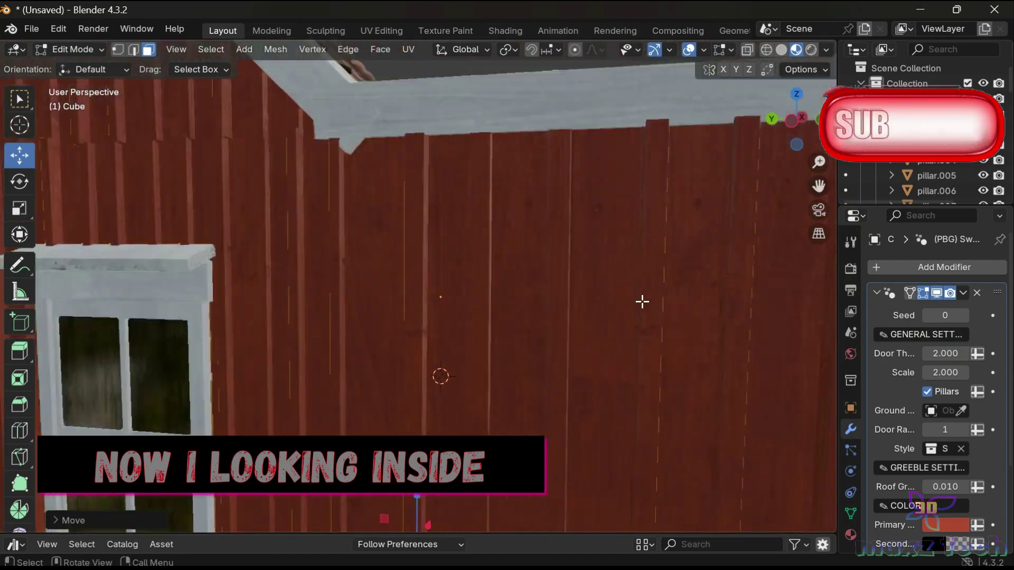
pyautogui.moveTo(778, 133)
pyautogui.mouseDown()
pyautogui.moveTo(750, 132)
pyautogui.moveTo(805, 120)
pyautogui.mouseUp()
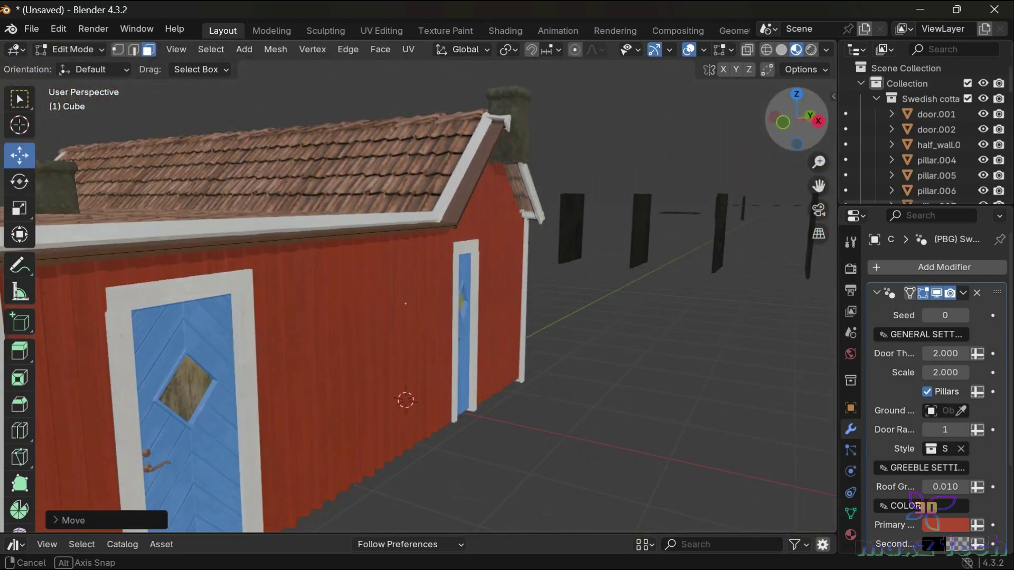
pyautogui.moveTo(417, 296); pyautogui.dragTo(317, 285, button='middle')
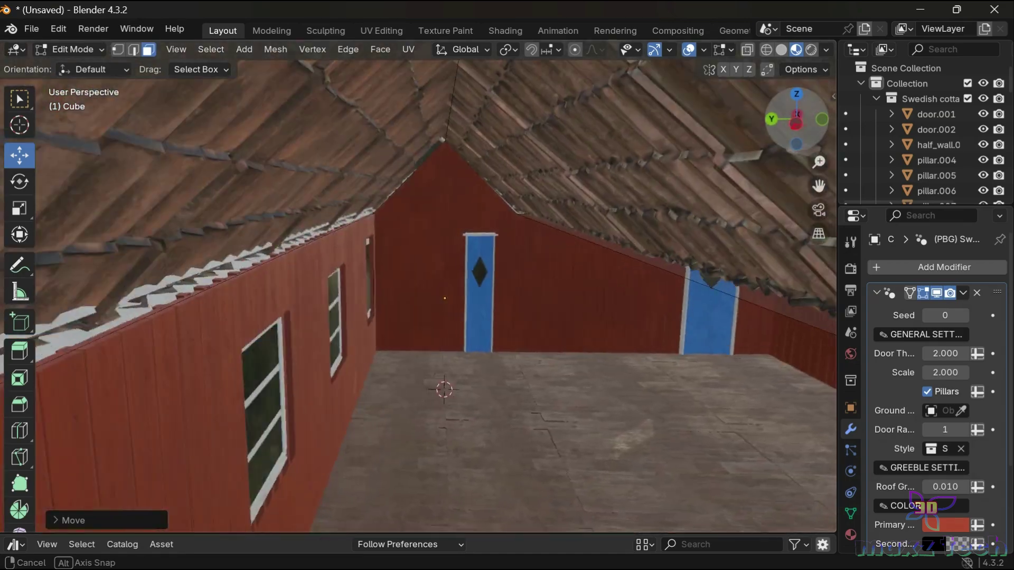
pyautogui.moveTo(422, 316); pyautogui.dragTo(433, 316, button='middle')
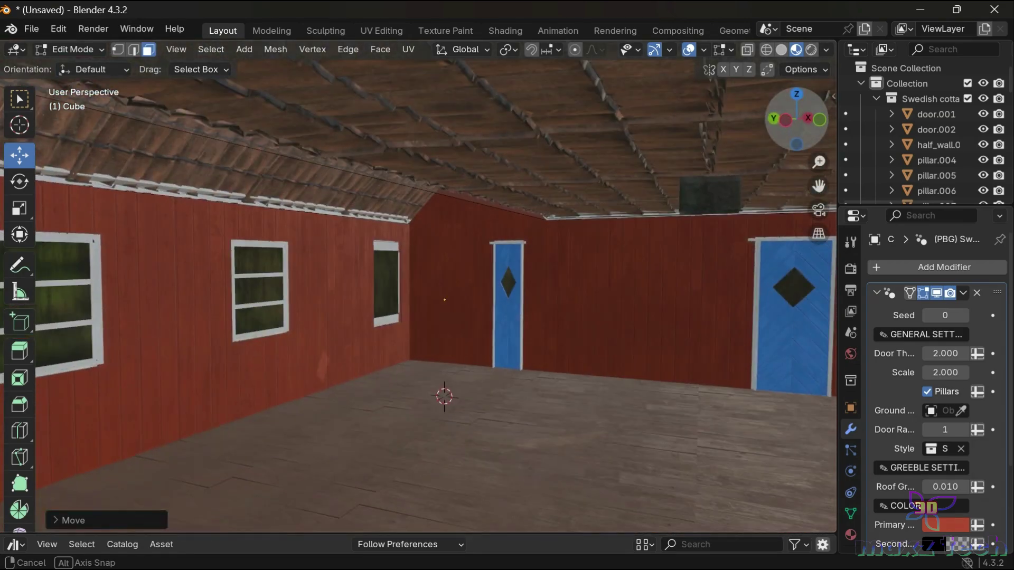
pyautogui.moveTo(736, 121); pyautogui.dragTo(675, 300, button='middle')
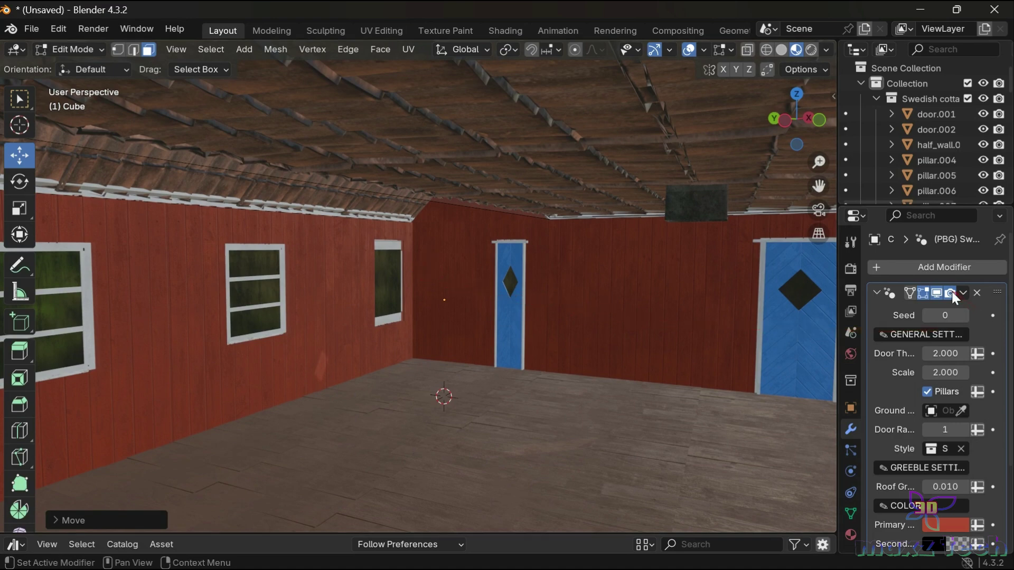
# Step: Toggle the preview off and on, view the gable end wall, and frame the selected vertex
pyautogui.click(937, 292)
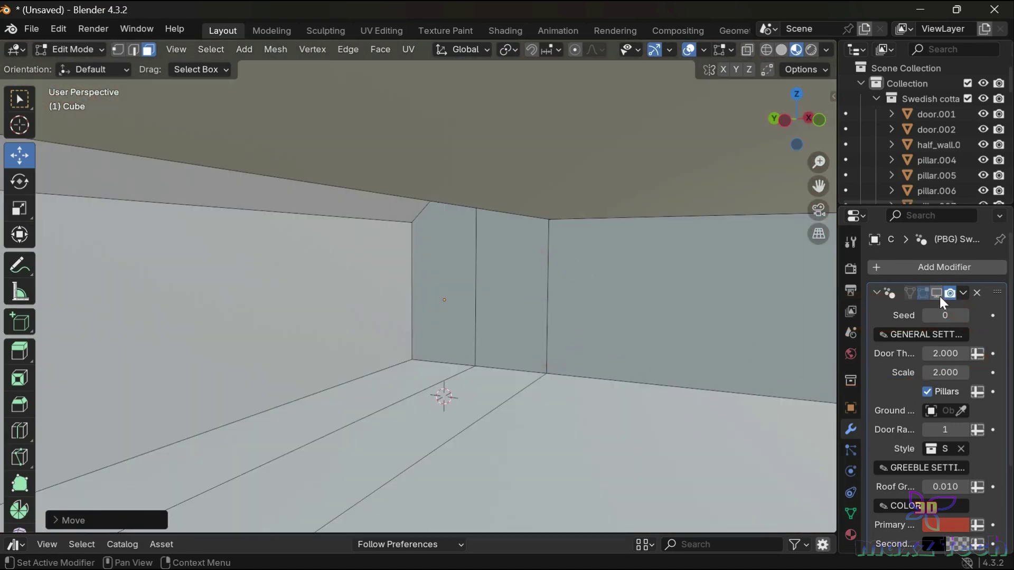
pyautogui.click(938, 294)
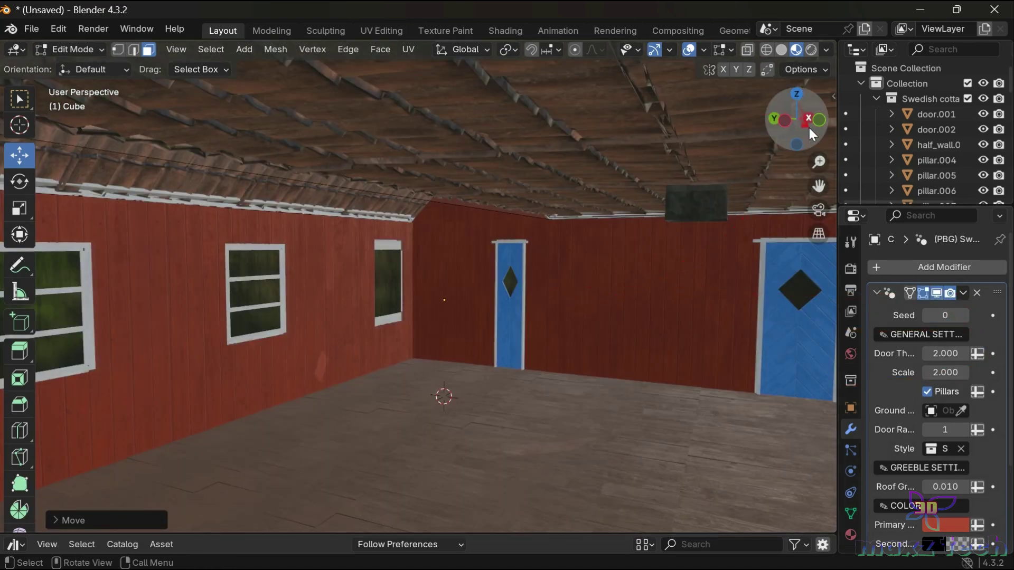
pyautogui.moveTo(808, 135); pyautogui.dragTo(797, 132)
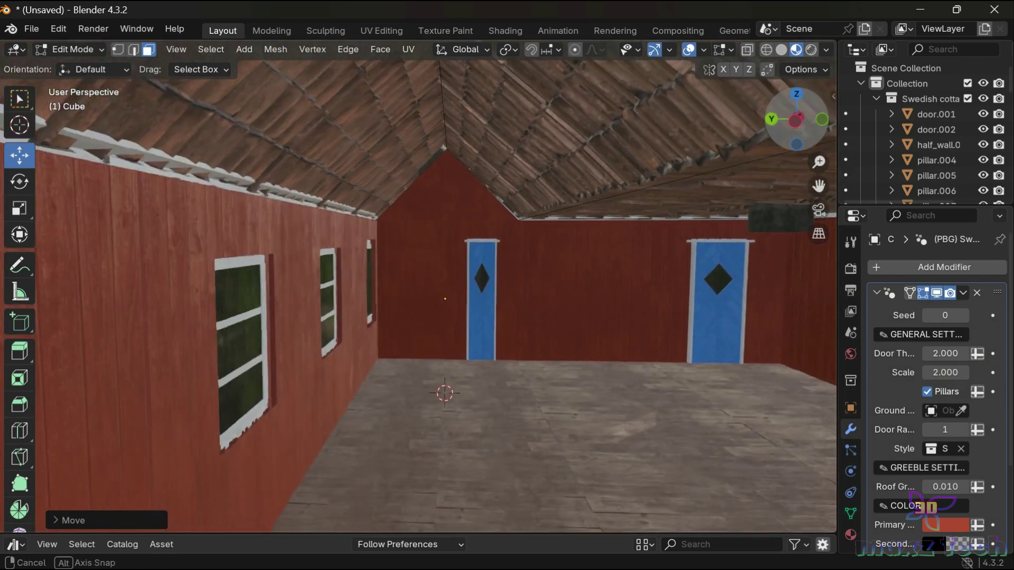
pyautogui.moveTo(797, 132); pyautogui.dragTo(627, 214)
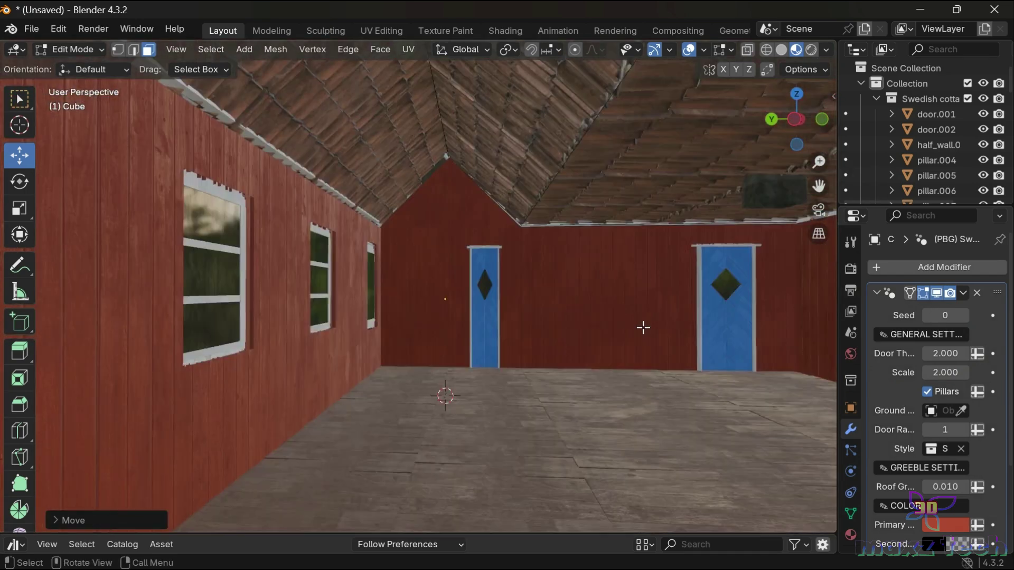
pyautogui.press('KP_Decimal')
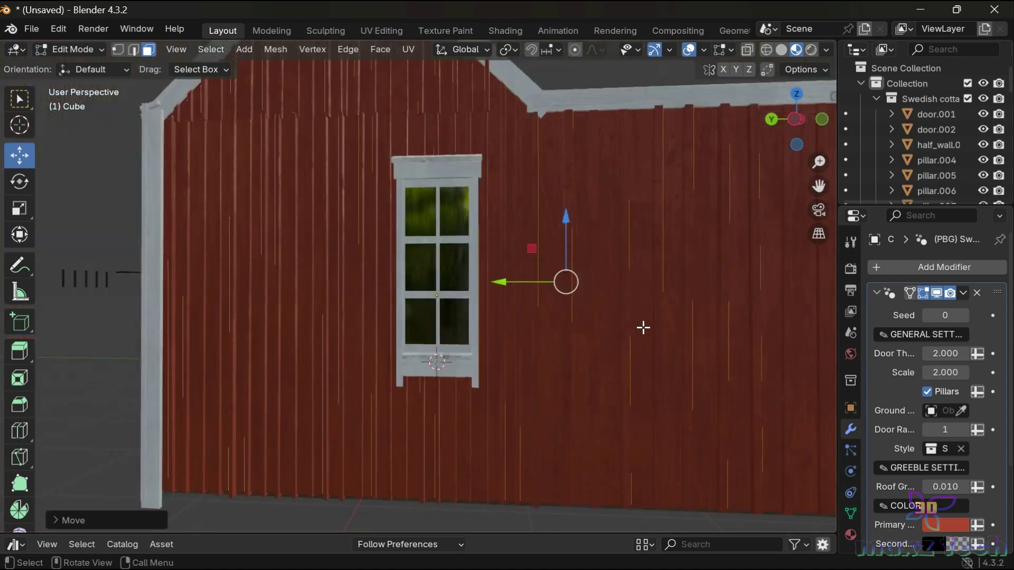
# Step: Widen the Properties editor and shift the cottage's Primary Color to a pinkish crimson
pyautogui.scroll(-5, 873, 451)
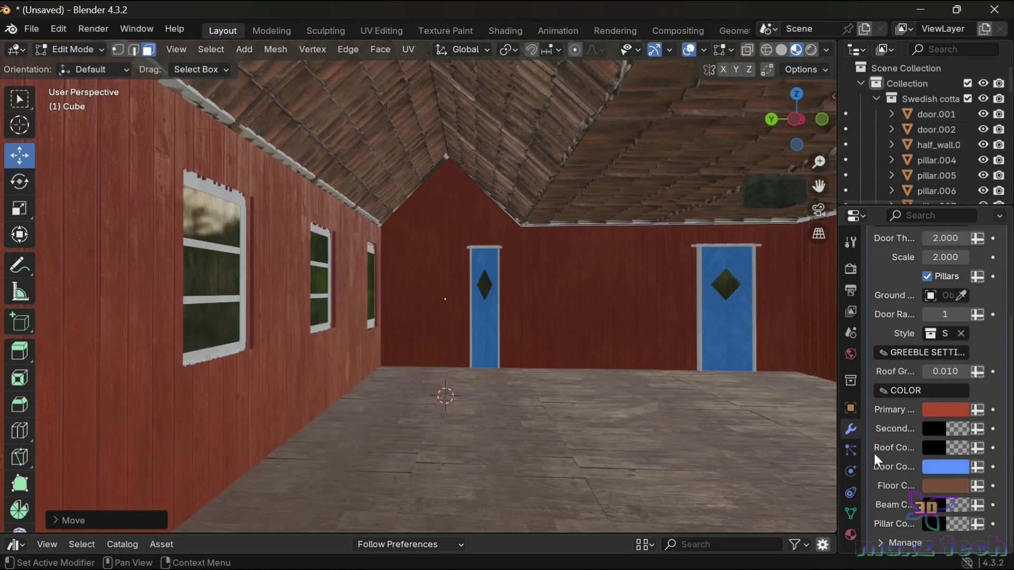
pyautogui.moveTo(839, 433); pyautogui.dragTo(751, 465)
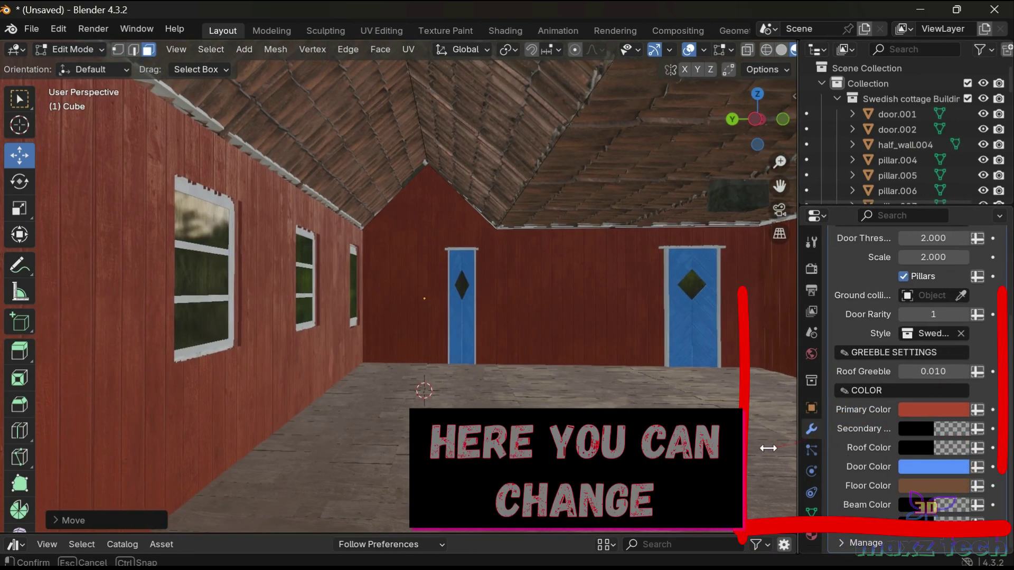
pyautogui.click(887, 414)
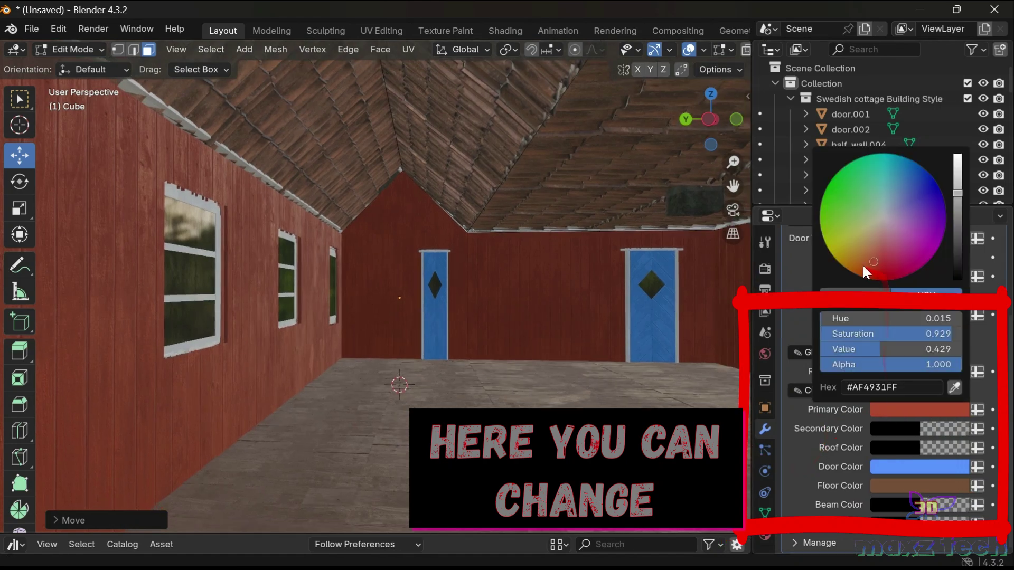
pyautogui.moveTo(873, 262); pyautogui.dragTo(906, 248)
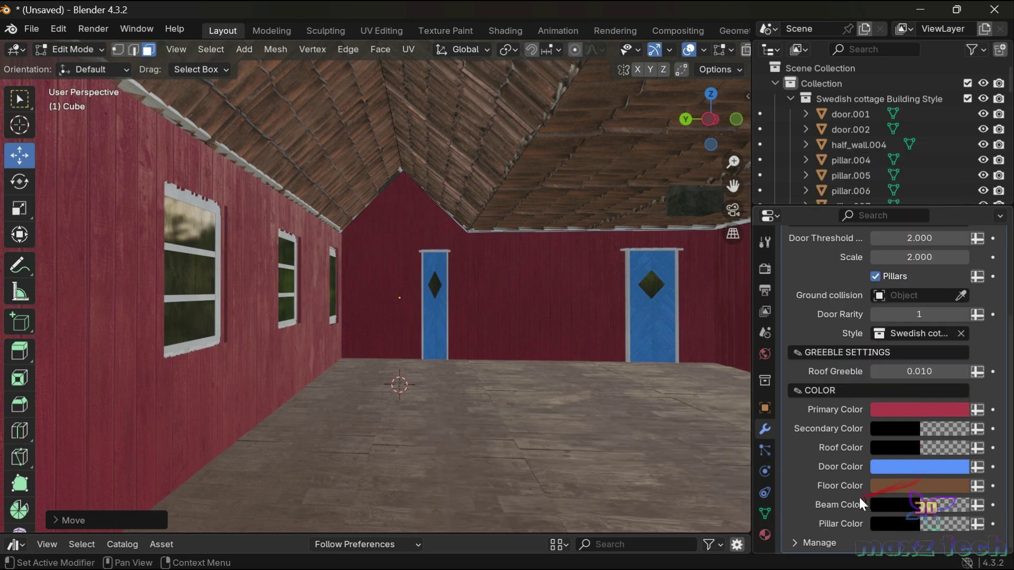
pyautogui.click(883, 488)
# Step: Change the Door Color from blue to a strong magenta pink
pyautogui.click(882, 468)
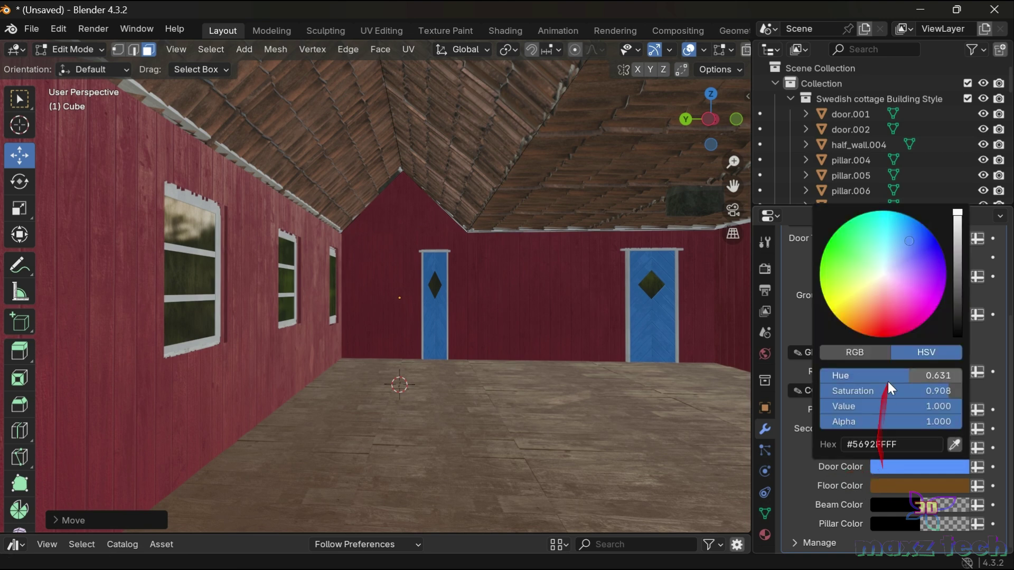
pyautogui.moveTo(913, 269)
pyautogui.mouseDown()
pyautogui.moveTo(916, 299)
pyautogui.moveTo(894, 294)
pyautogui.moveTo(899, 335)
pyautogui.moveTo(883, 298)
pyautogui.moveTo(883, 337)
pyautogui.mouseUp()
pyautogui.click(906, 315)
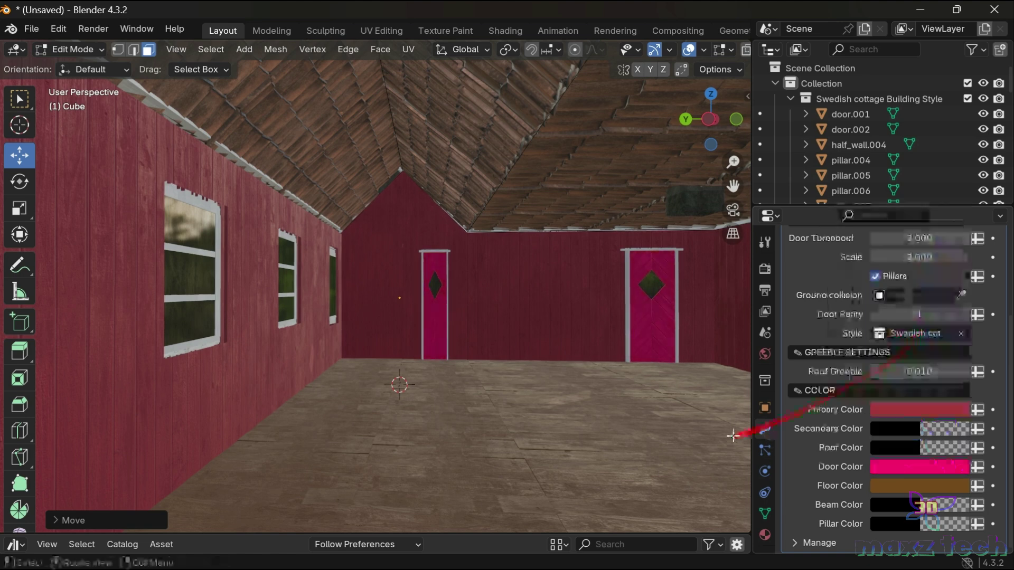
pyautogui.moveTo(711, 97)
pyautogui.mouseDown()
pyautogui.moveTo(666, 121)
pyautogui.moveTo(706, 114)
pyautogui.mouseUp()
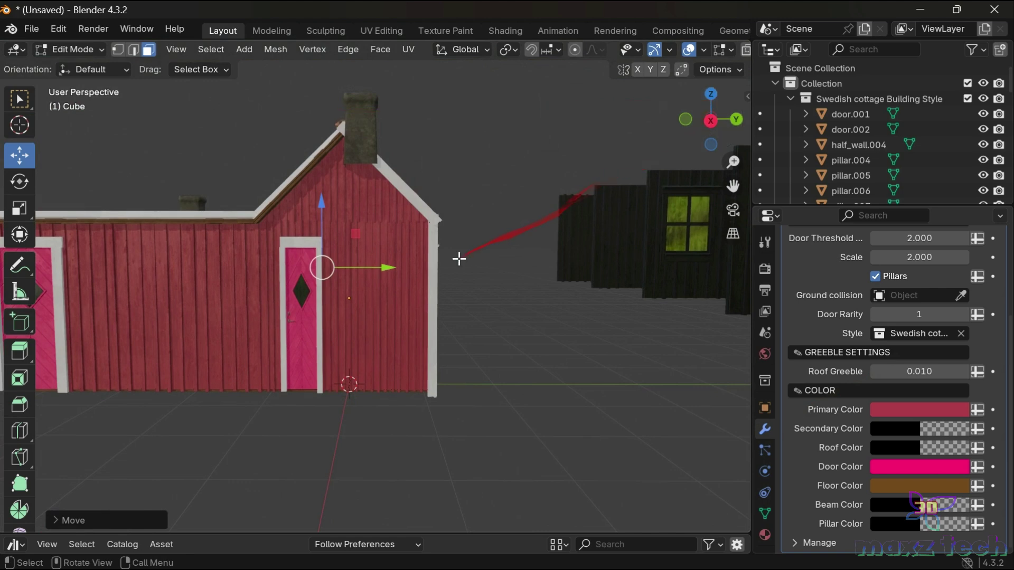
# Step: Inspect the cottage's side wall, toggling the generated preview on and off over the base mesh
pyautogui.moveTo(711, 120)
pyautogui.mouseDown()
pyautogui.moveTo(109, 120)
pyautogui.moveTo(660, 135)
pyautogui.mouseUp()
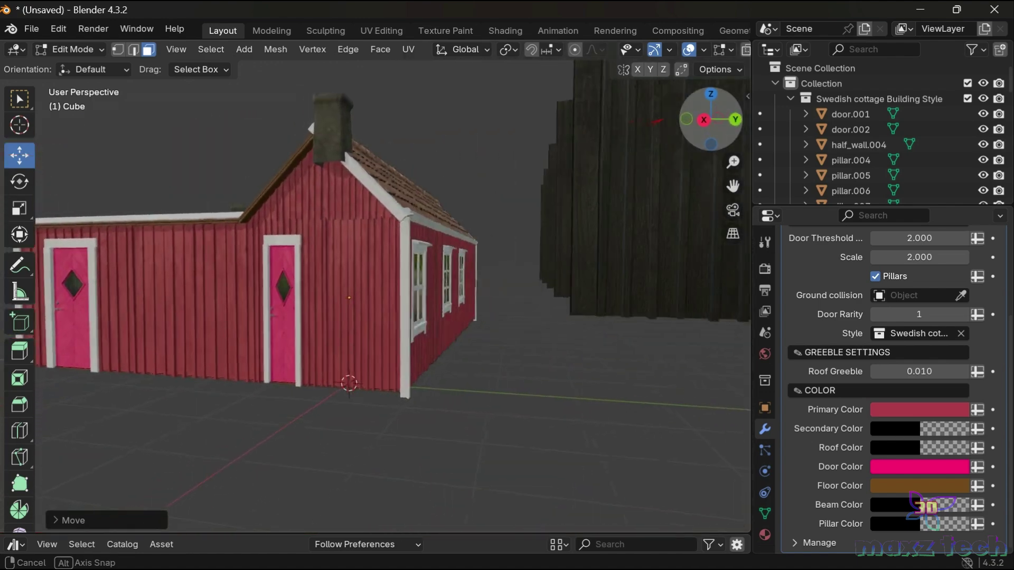
pyautogui.moveTo(460, 275); pyautogui.dragTo(457, 276)
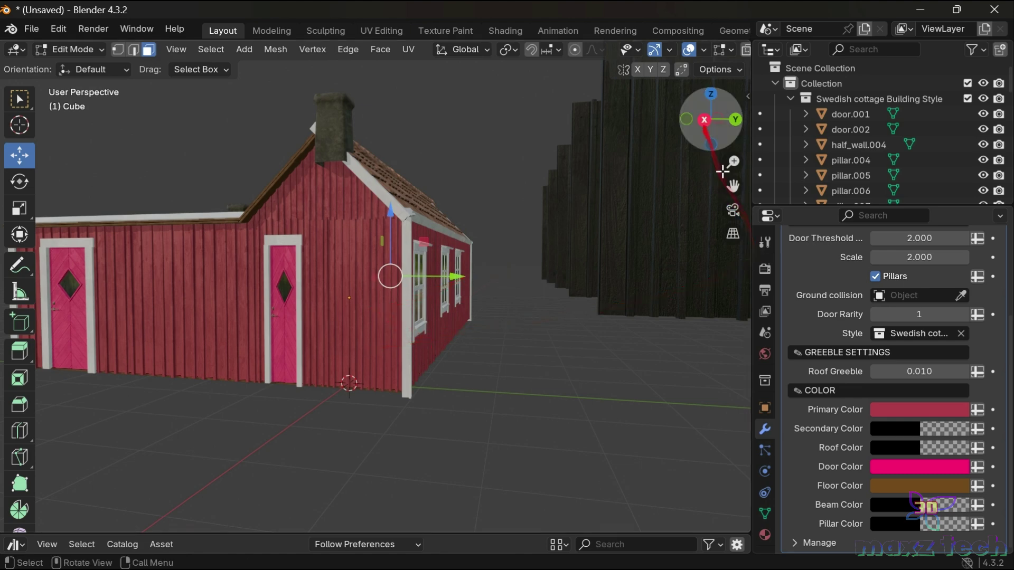
pyautogui.scroll(5, 902, 332)
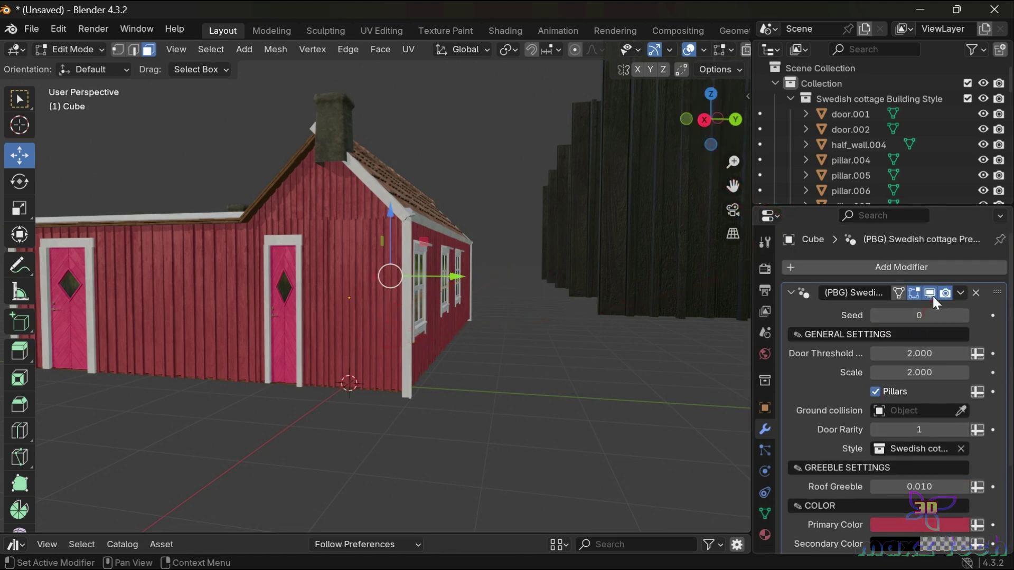
pyautogui.click(931, 296)
pyautogui.moveTo(689, 122)
pyautogui.mouseDown()
pyautogui.moveTo(718, 124)
pyautogui.moveTo(692, 124)
pyautogui.mouseUp()
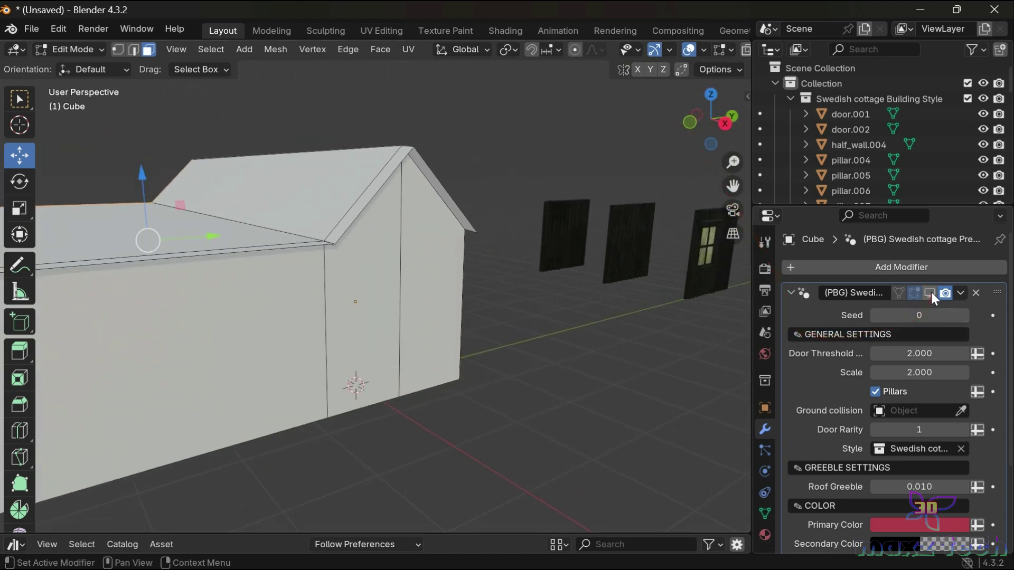
pyautogui.click(929, 293)
pyautogui.moveTo(710, 122)
pyautogui.mouseDown()
pyautogui.moveTo(509, 96)
pyautogui.moveTo(452, 310)
pyautogui.mouseUp()
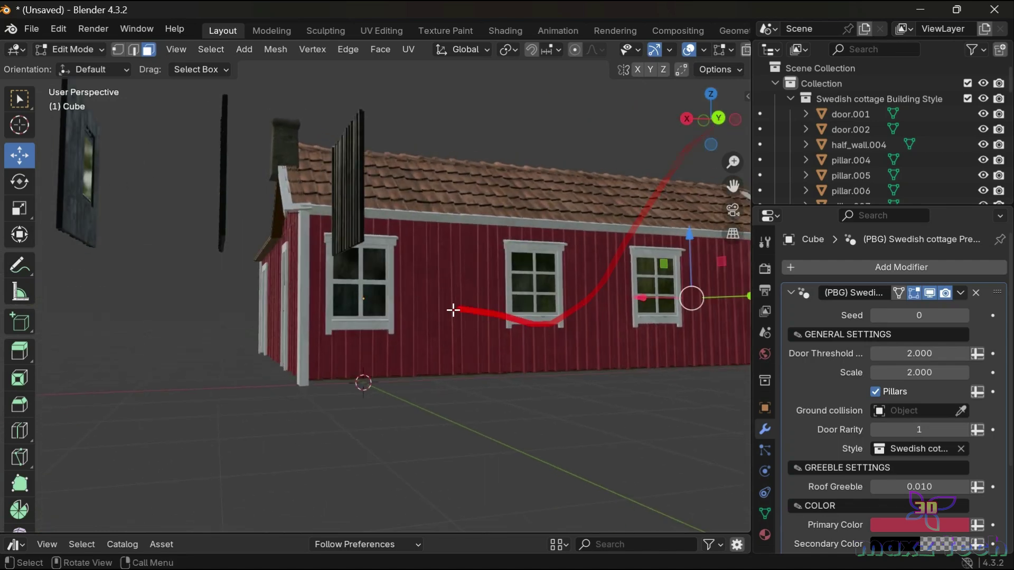
pyautogui.click(929, 292)
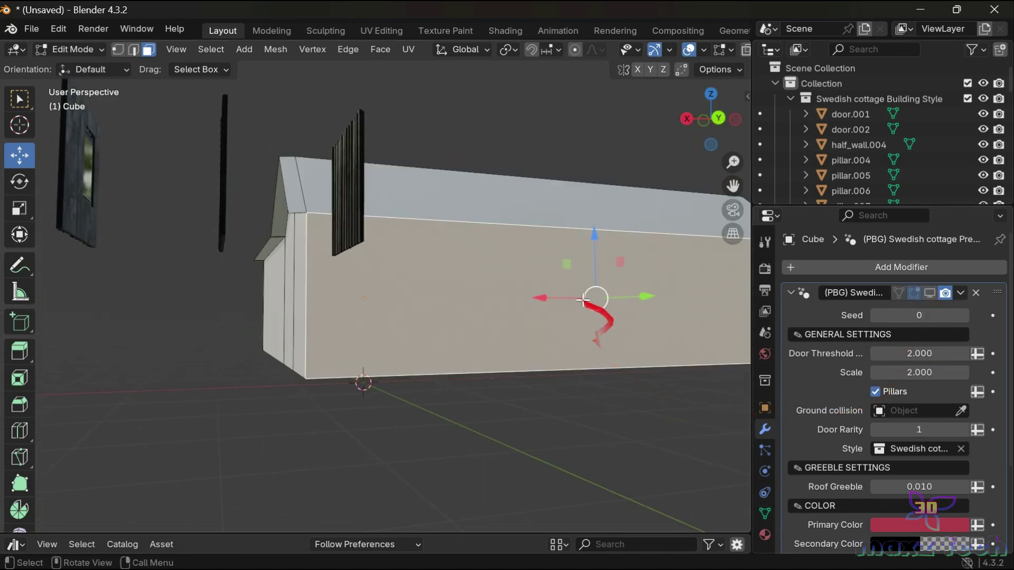
# Step: Extend the wing's end face about 4.5 m to the right and show the red cottage over it
pyautogui.scroll(-1, 701, 315)
pyautogui.moveTo(706, 295); pyautogui.dragTo(487, 288, button='middle')
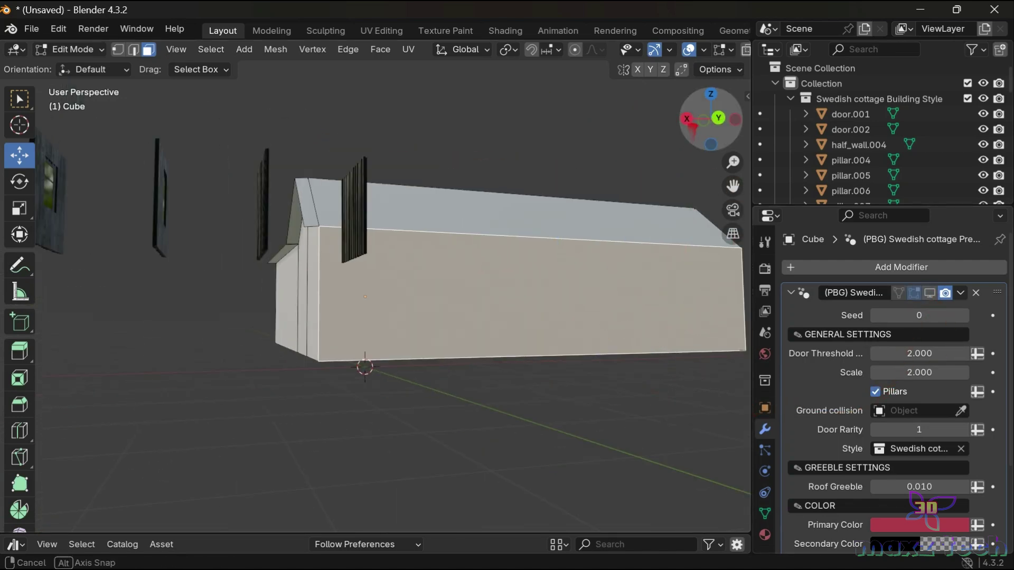
pyautogui.moveTo(487, 288)
pyautogui.mouseDown()
pyautogui.moveTo(511, 271)
pyautogui.moveTo(473, 279)
pyautogui.mouseUp()
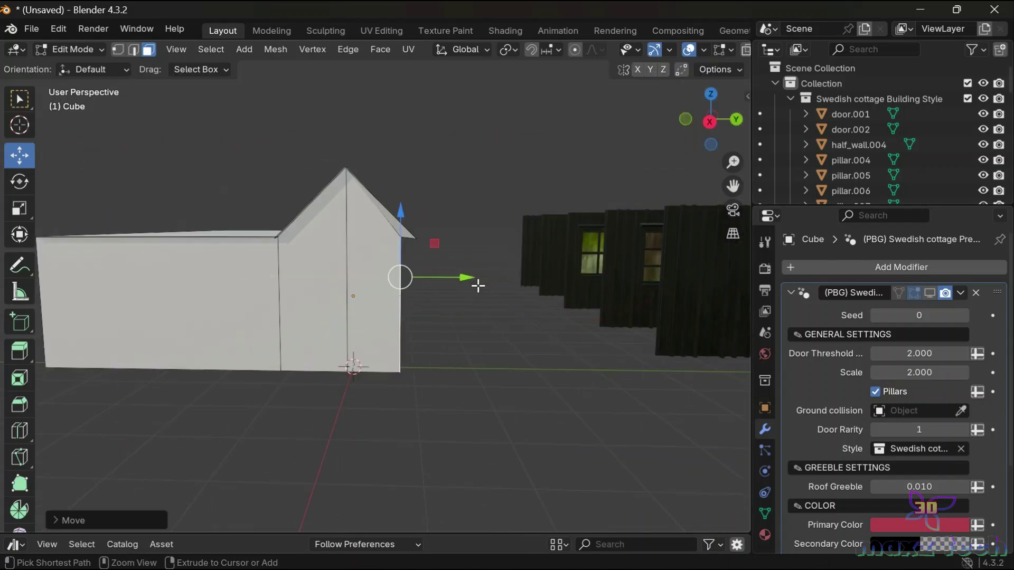
pyautogui.moveTo(707, 121); pyautogui.dragTo(595, 222)
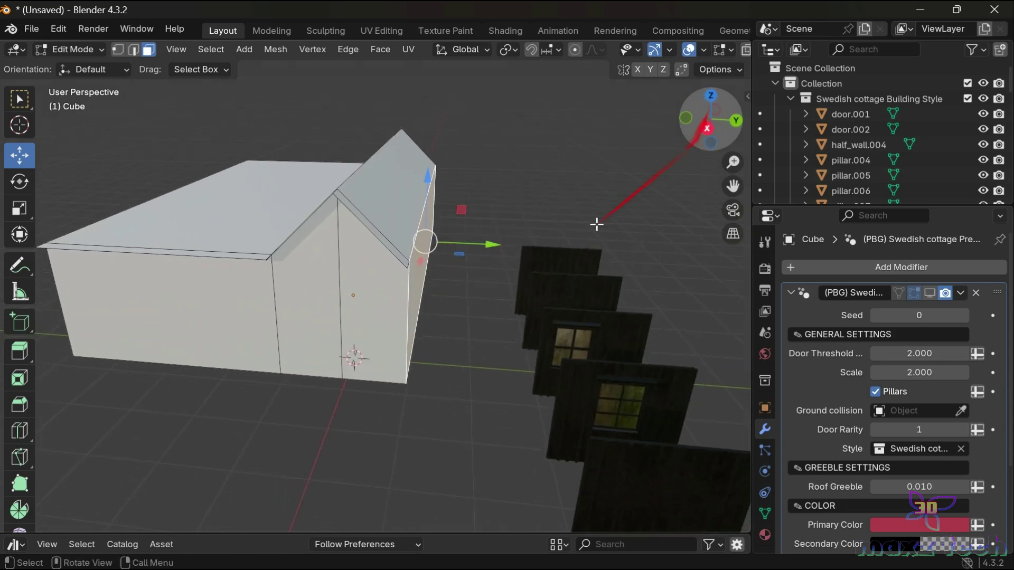
pyautogui.press('g')
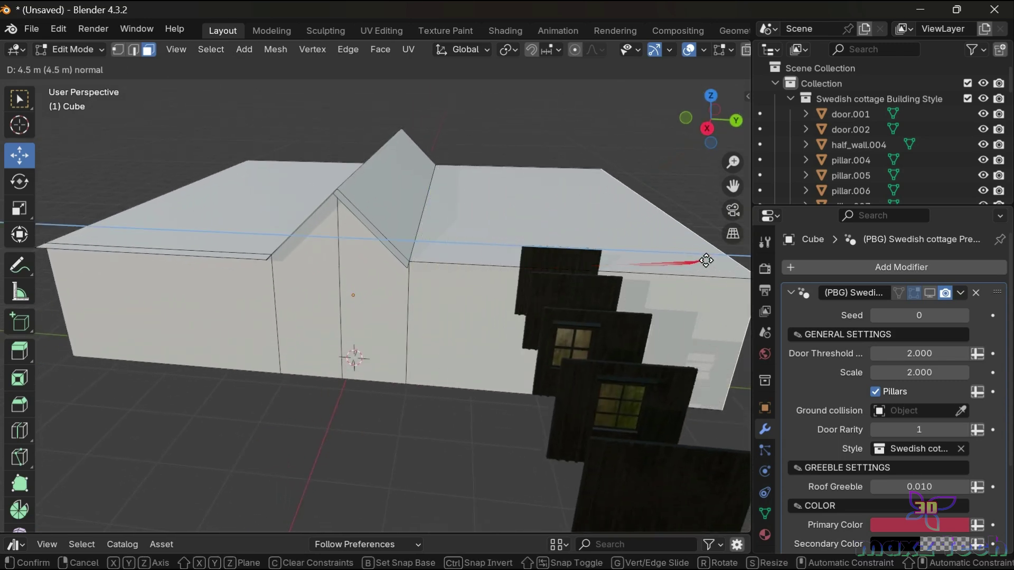
pyautogui.click(739, 317)
pyautogui.click(929, 292)
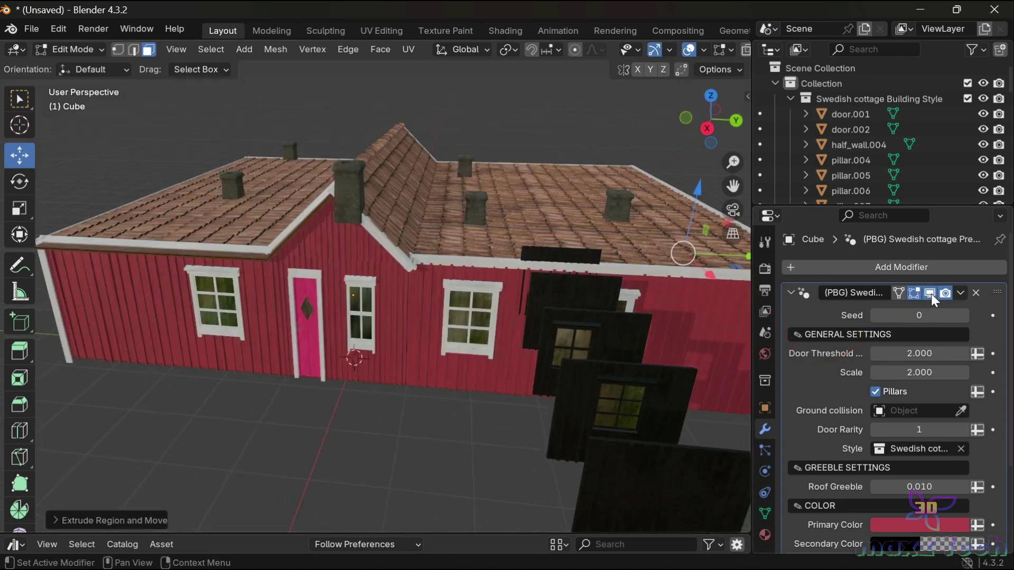
pyautogui.moveTo(720, 121)
pyautogui.mouseDown()
pyautogui.moveTo(707, 129)
pyautogui.moveTo(713, 158)
pyautogui.mouseUp()
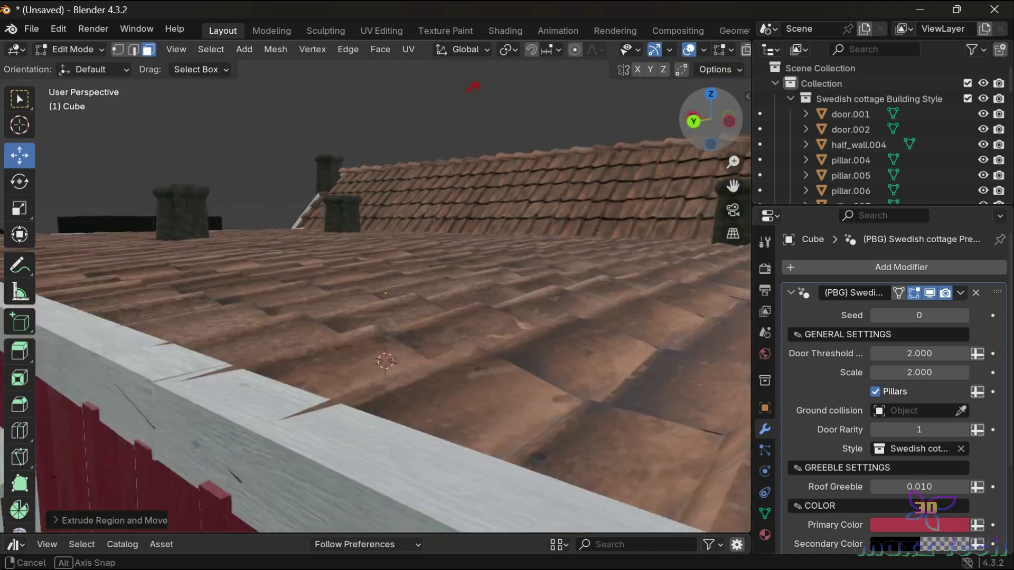
# Step: Slide the extended roof section left along X and hide the cottage preview
pyautogui.moveTo(710, 121); pyautogui.dragTo(710, 132)
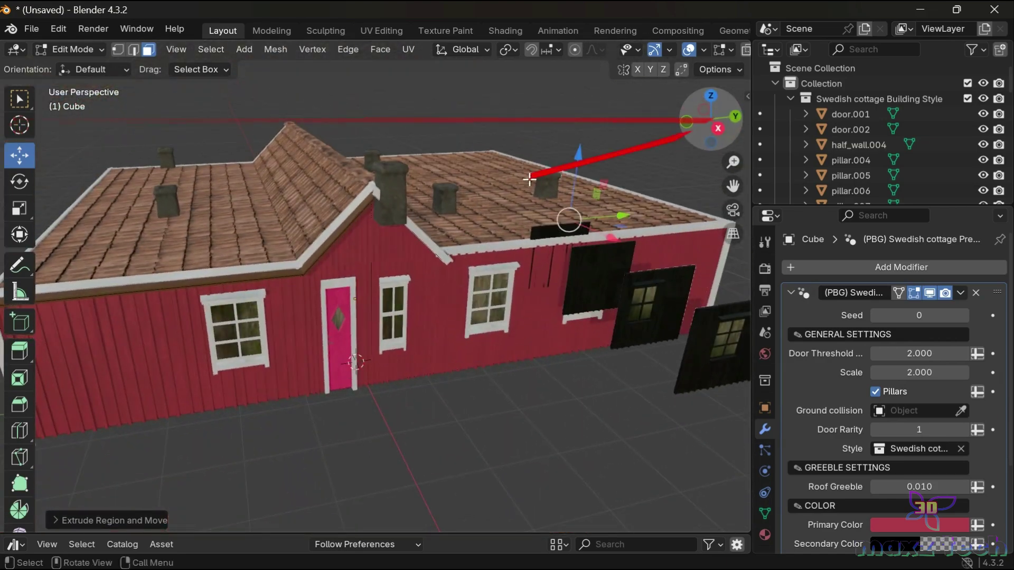
pyautogui.moveTo(530, 180); pyautogui.dragTo(405, 181)
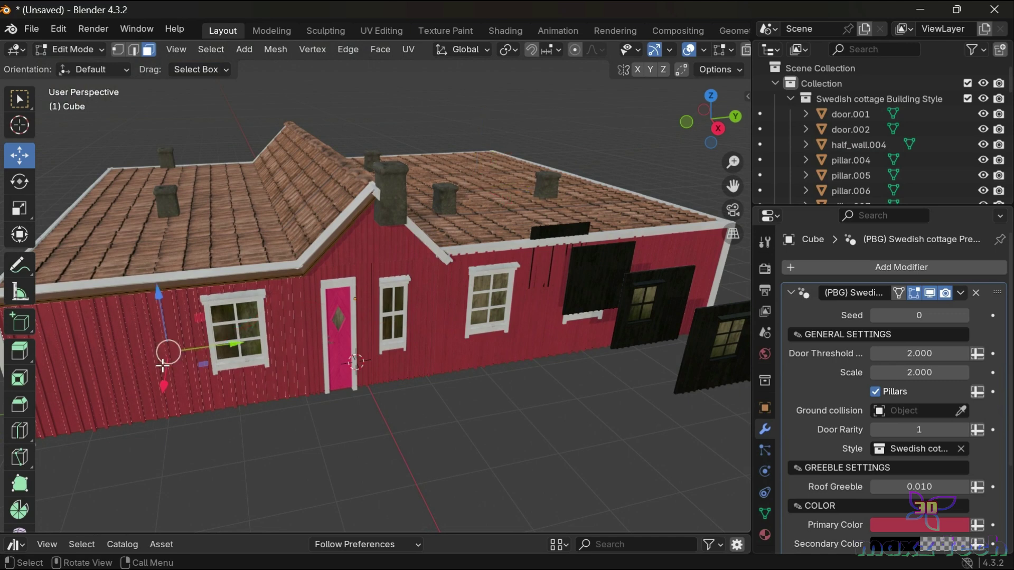
pyautogui.click(931, 293)
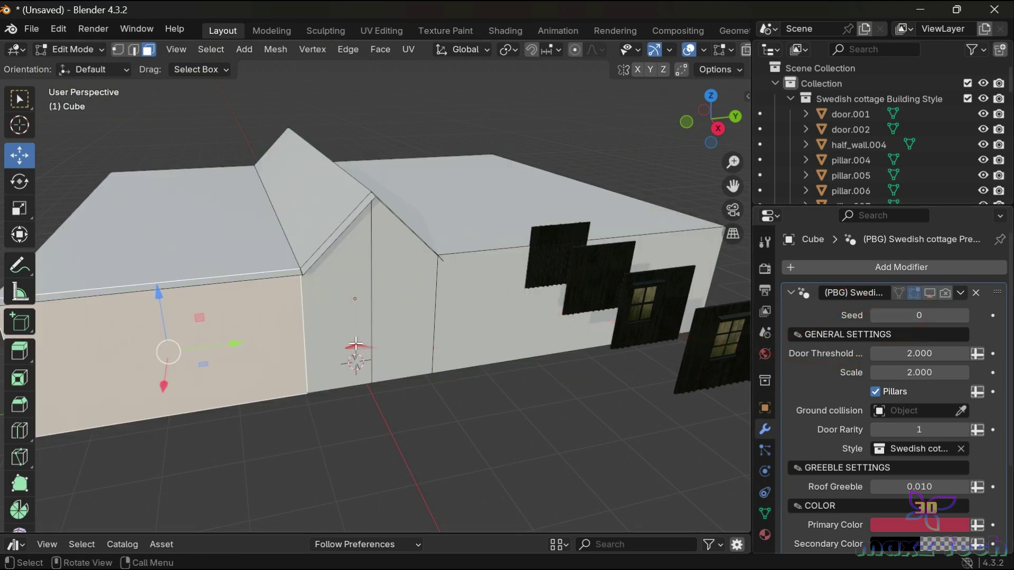
# Step: Orbit to the house's other side, try extending a wall face selection, then undo it
pyautogui.moveTo(696, 127); pyautogui.dragTo(516, 358)
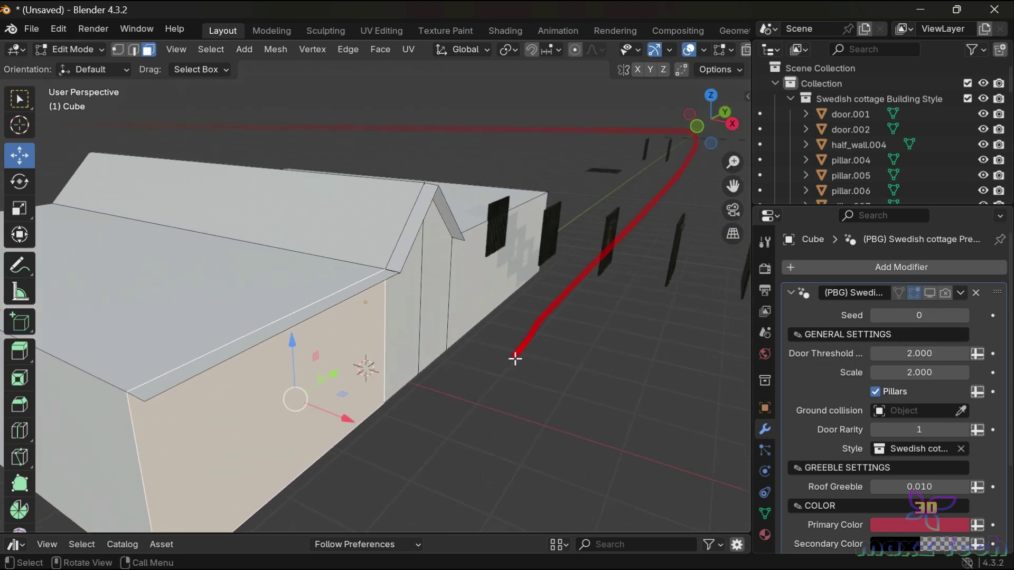
pyautogui.keyDown('ctrl'); pyautogui.click(411, 335); pyautogui.keyUp('ctrl')
pyautogui.keyDown('ctrl'); pyautogui.click(479, 309); pyautogui.keyUp('ctrl')
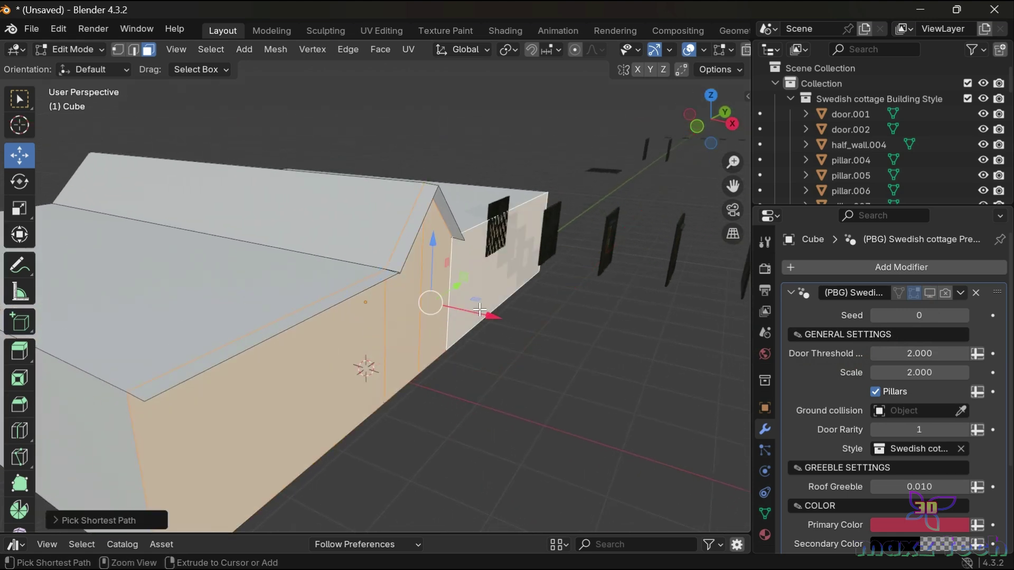
pyautogui.hotkey('ctrl', 'z')
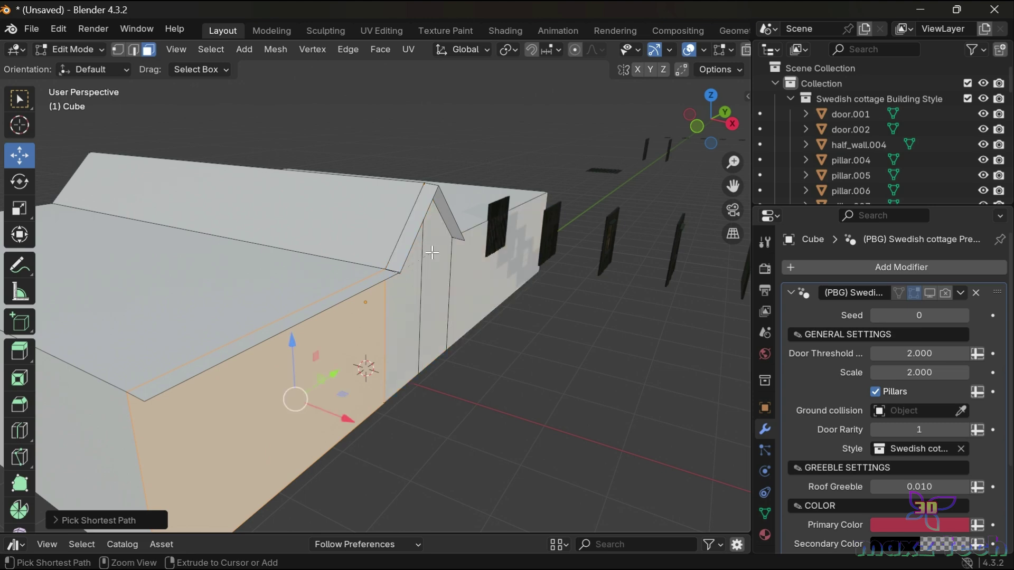
pyautogui.hotkey('ctrl', 'z')
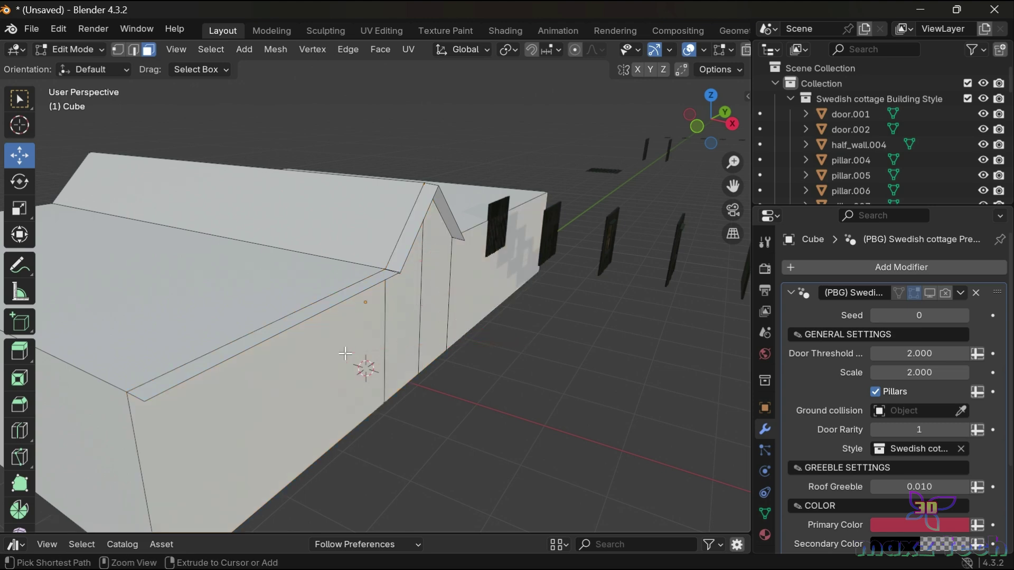
# Step: Select the side wall, gable and end-wall faces and push them outward along X
pyautogui.click(346, 353)
pyautogui.keyDown('ctrl'); pyautogui.click(422, 322); pyautogui.keyUp('ctrl')
pyautogui.keyDown('ctrl'); pyautogui.click(485, 302); pyautogui.keyUp('ctrl')
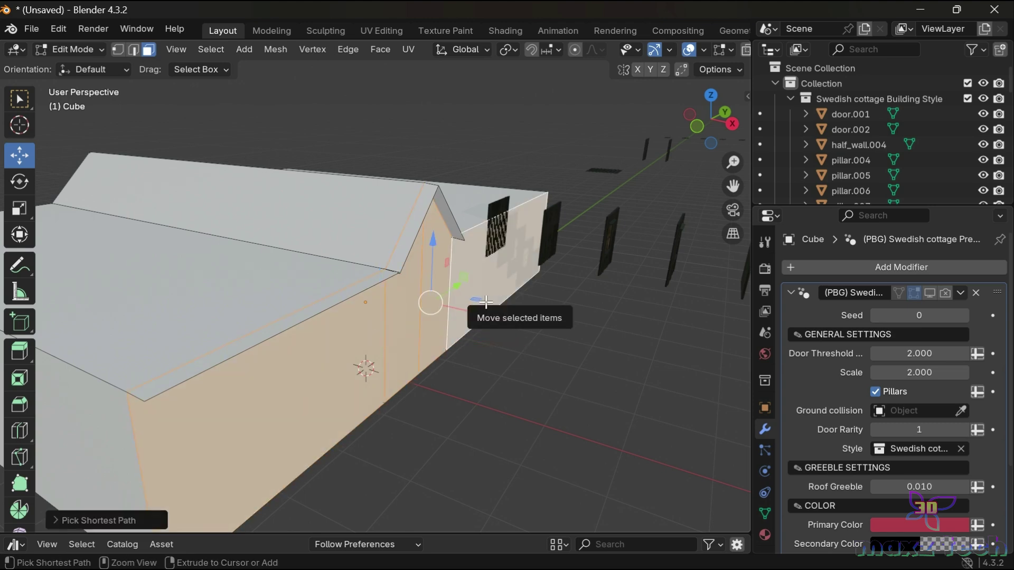
pyautogui.moveTo(498, 316); pyautogui.dragTo(673, 397)
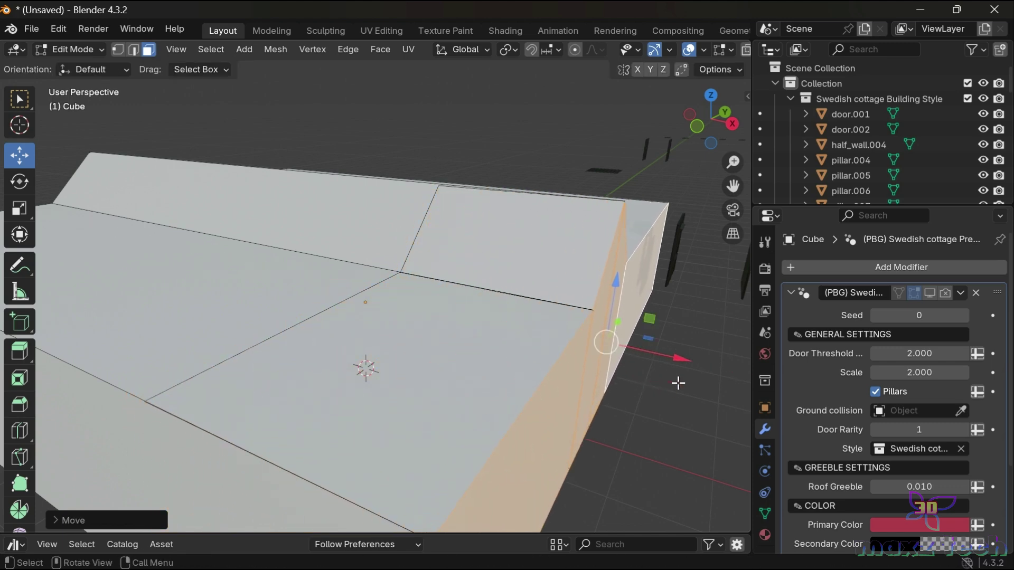
# Step: Re-enable the generated cottage in the viewport and orbit to inspect the roof
pyautogui.click(929, 292)
pyautogui.moveTo(738, 125)
pyautogui.mouseDown()
pyautogui.moveTo(729, 158)
pyautogui.moveTo(710, 119)
pyautogui.mouseUp()
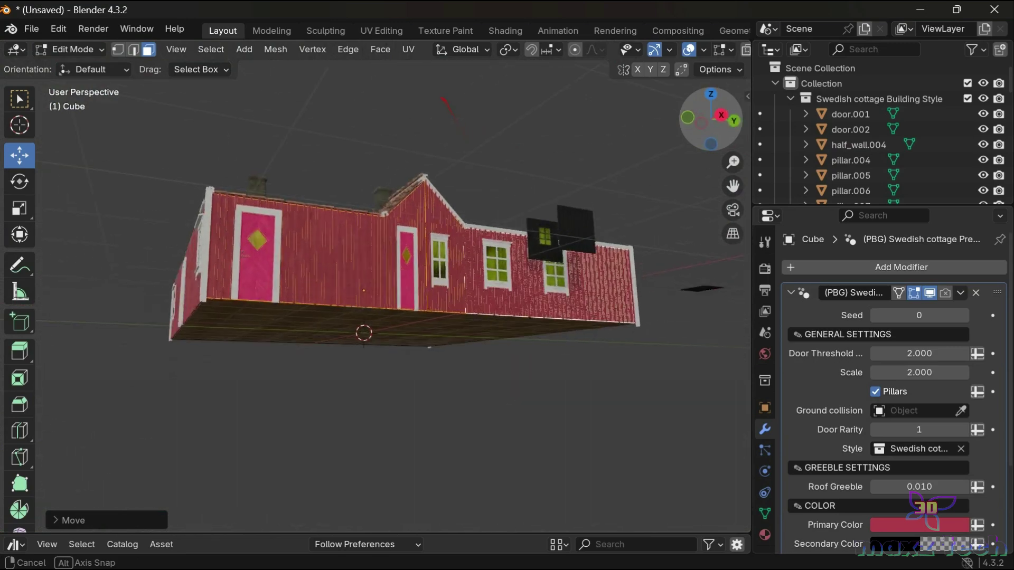
pyautogui.moveTo(710, 119); pyautogui.dragTo(770, 182)
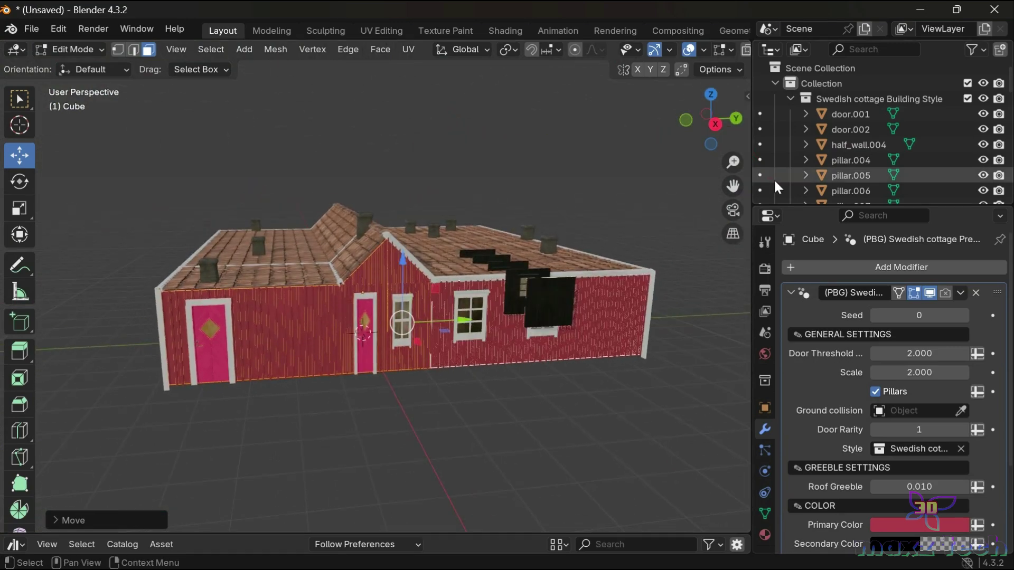
# Step: Orbit around the cottage and raise Door Threshold to 3.030 and Scale to 1.850
pyautogui.scroll(5, 516, 362)
pyautogui.scroll(5, 516, 364)
pyautogui.moveTo(703, 138); pyautogui.dragTo(385, 140)
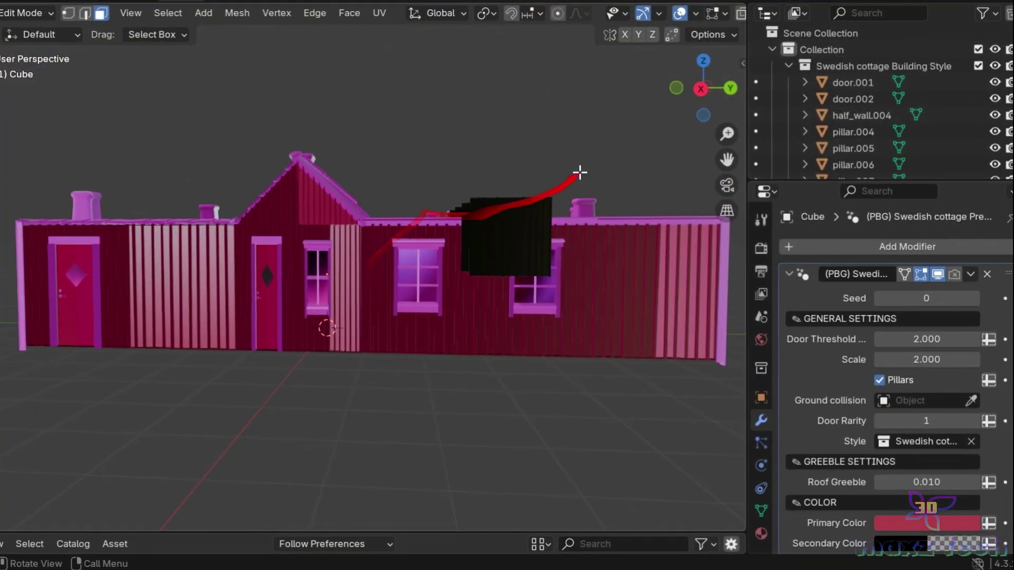
pyautogui.moveTo(686, 89); pyautogui.dragTo(675, 126)
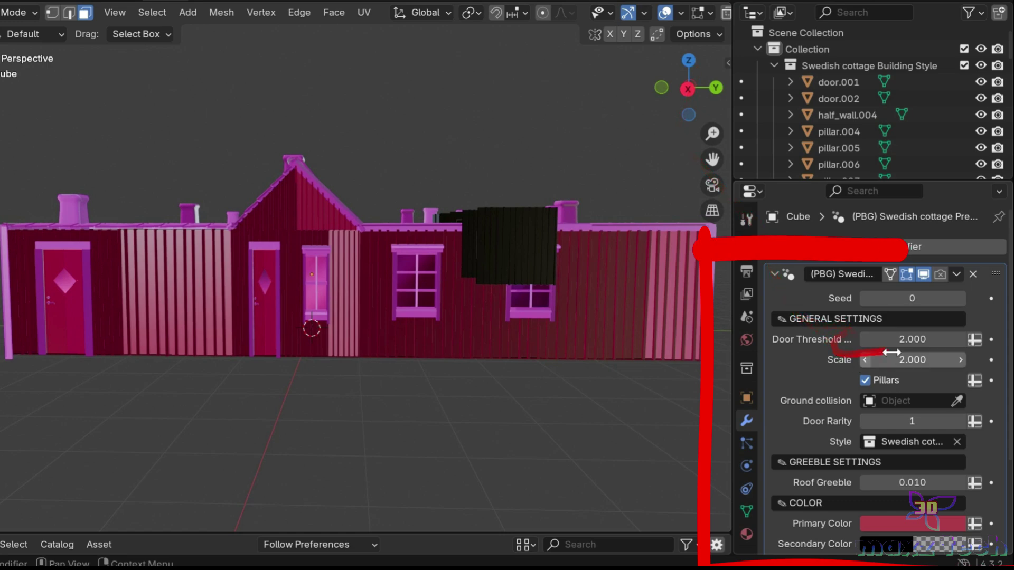
pyautogui.moveTo(911, 339); pyautogui.dragTo(932, 339)
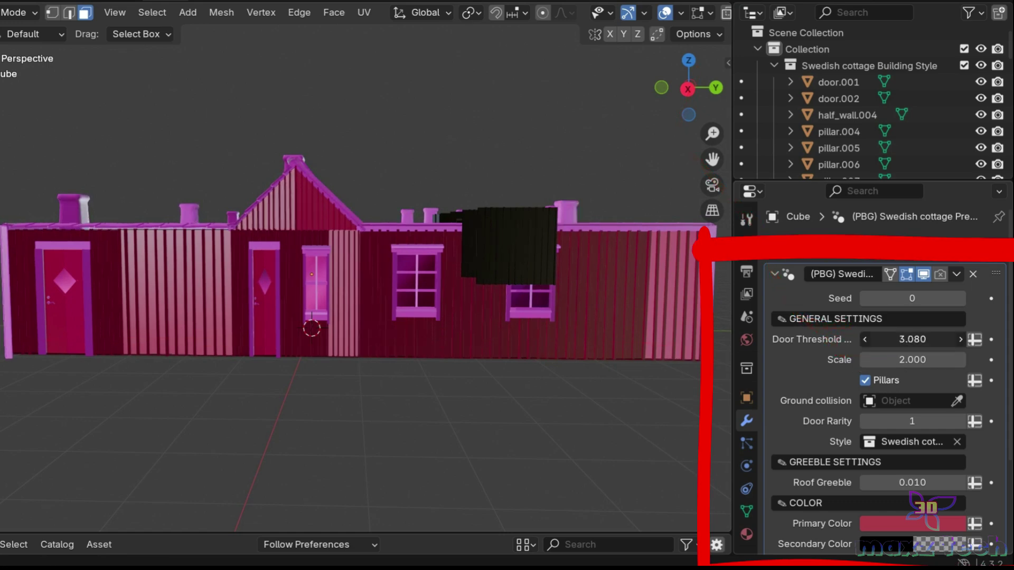
pyautogui.moveTo(911, 339)
pyautogui.mouseDown()
pyautogui.moveTo(896, 344)
pyautogui.moveTo(929, 359)
pyautogui.moveTo(886, 360)
pyautogui.mouseUp()
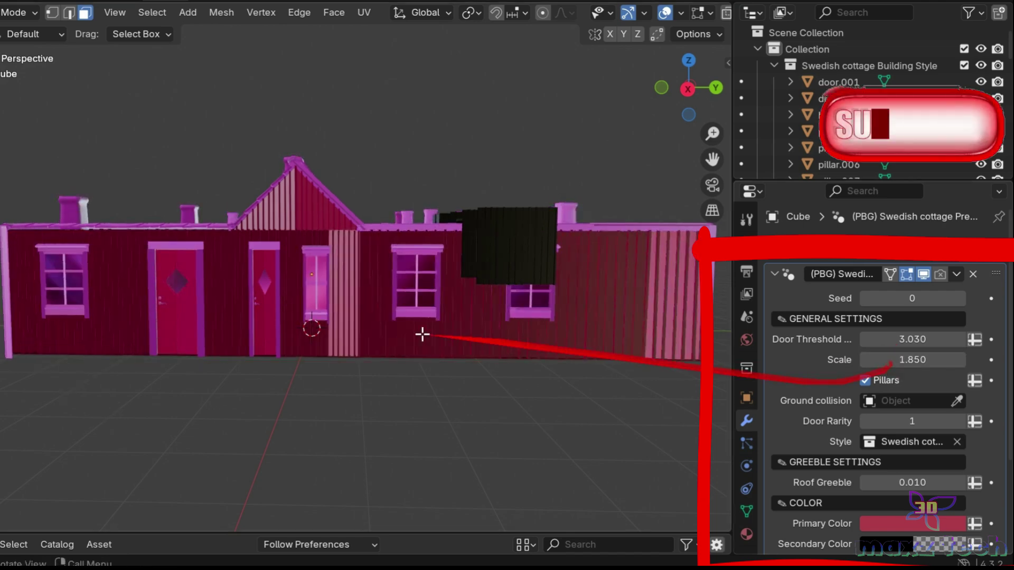
# Step: Set Door Rarity to 0 and back to 1, leaving Roof Greeble at 0.010
pyautogui.scroll(-3, 952, 378)
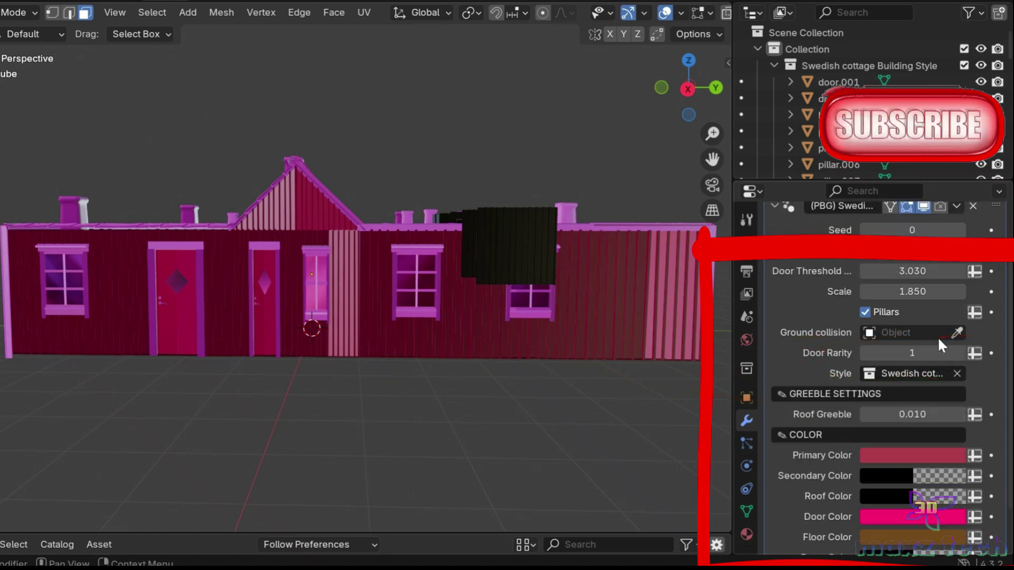
pyautogui.click(864, 353)
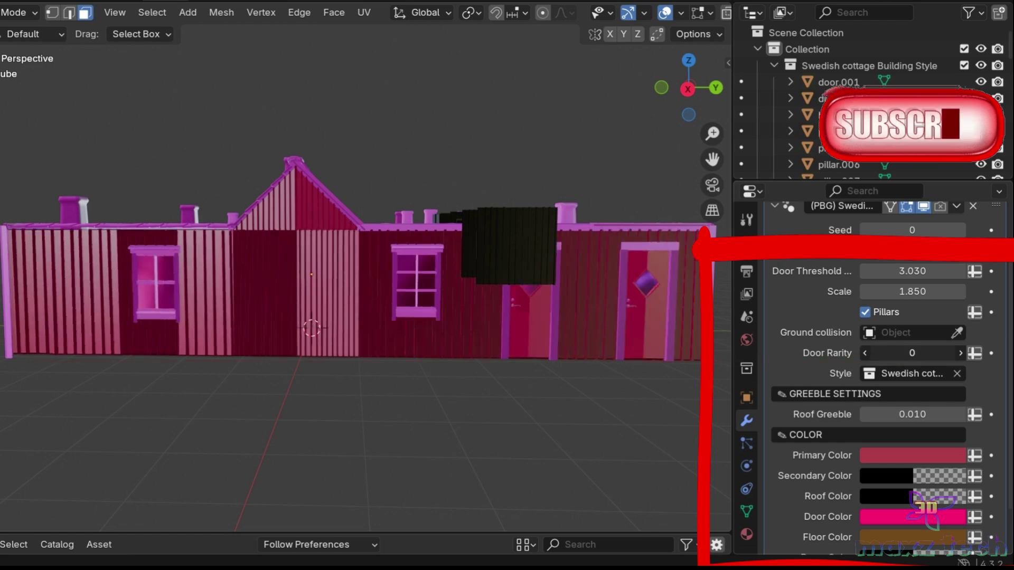
pyautogui.doubleClick(911, 354)
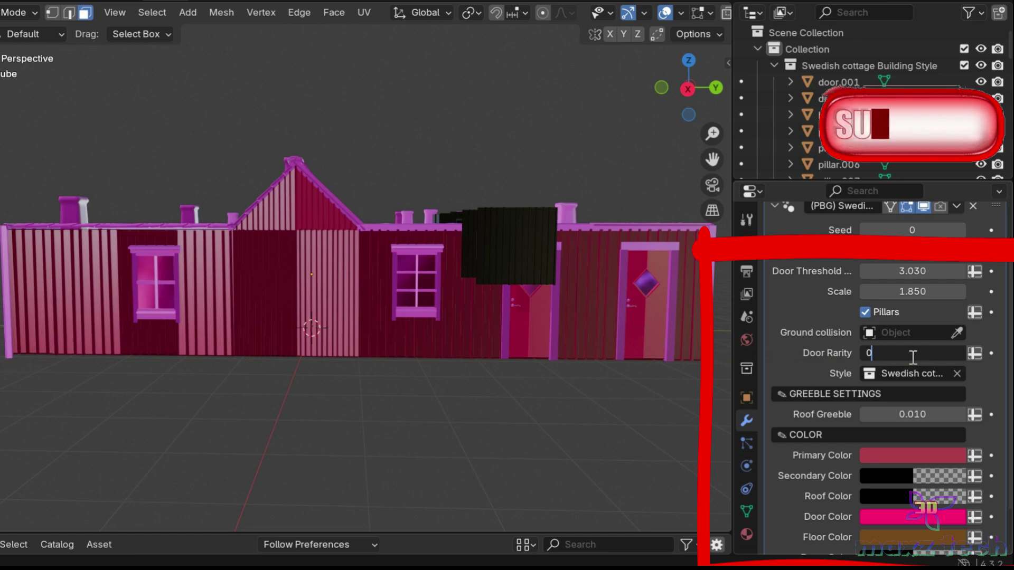
pyautogui.hotkey('ctrl', 'a')
pyautogui.press('Return')
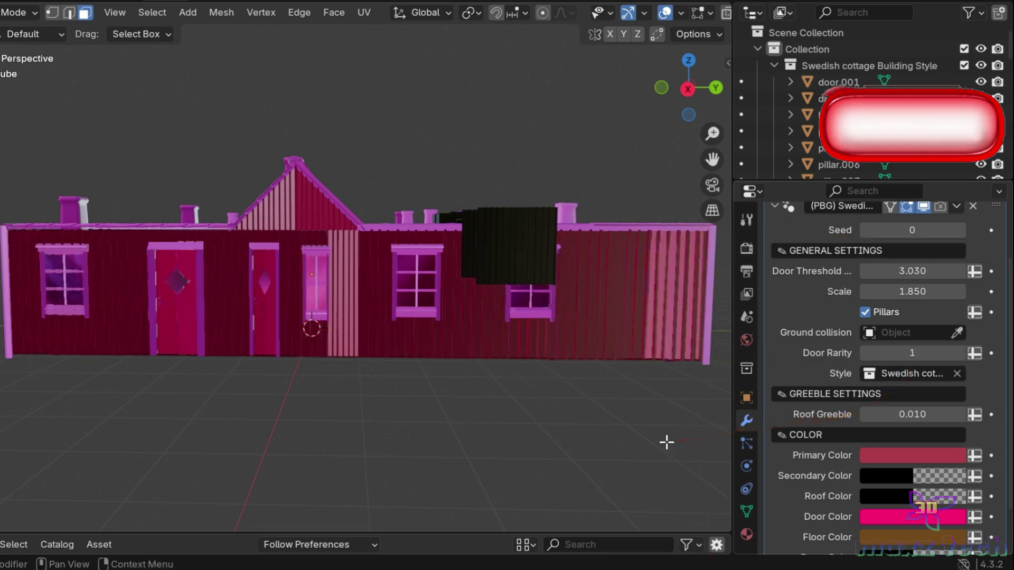
pyautogui.scroll(-2, 942, 363)
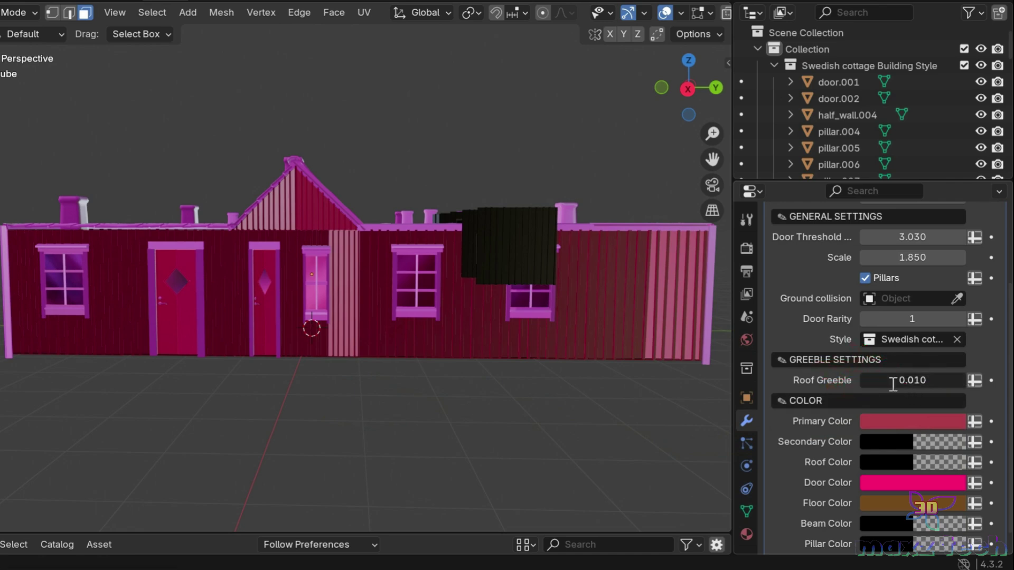
pyautogui.press('Return')
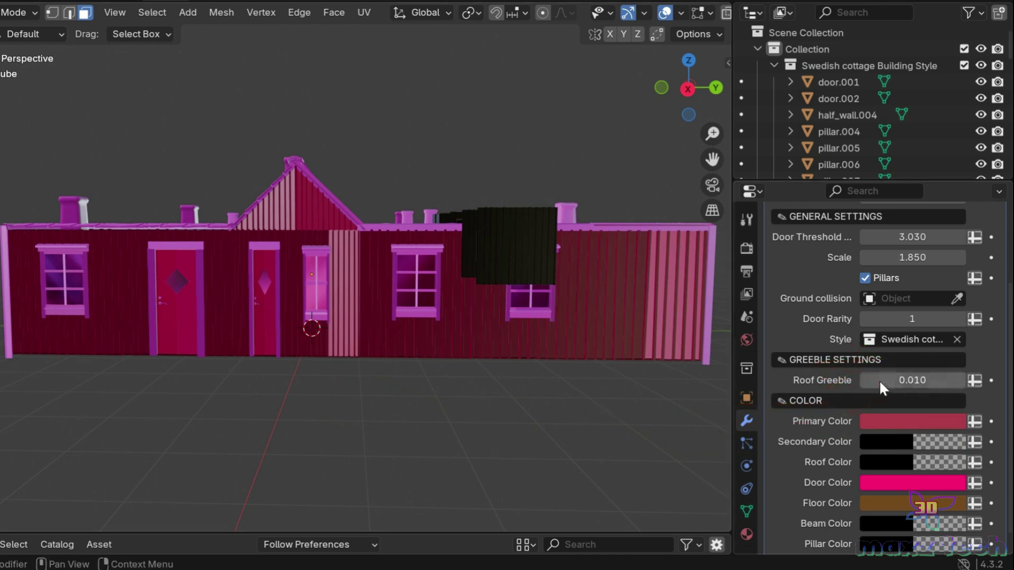
# Step: Raise Roof Greeble to about 0.095 and orbit to inspect the crowded chimneys
pyautogui.moveTo(879, 379); pyautogui.dragTo(887, 379)
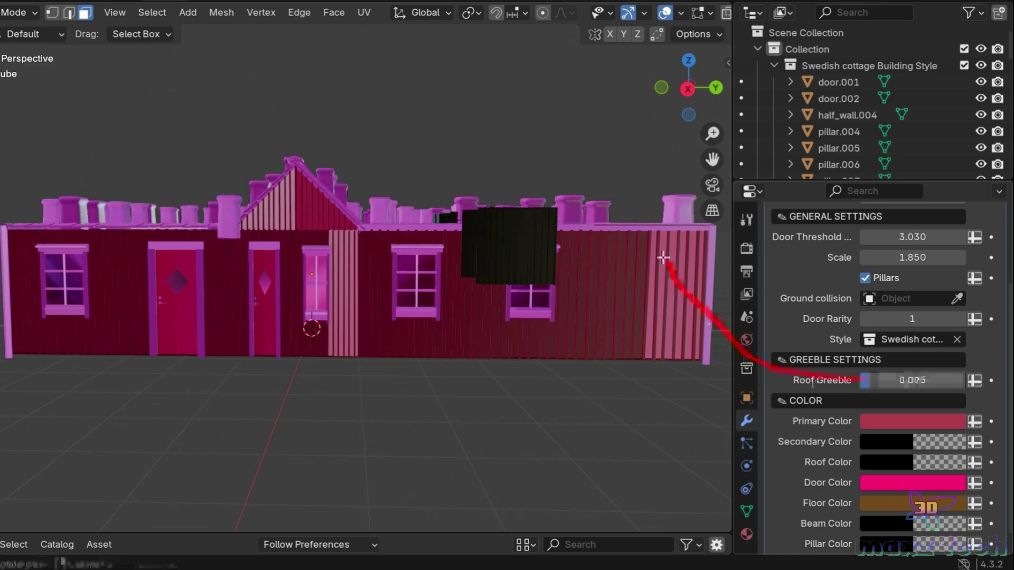
pyautogui.moveTo(686, 86)
pyautogui.mouseDown()
pyautogui.moveTo(681, 122)
pyautogui.moveTo(653, 120)
pyautogui.mouseUp()
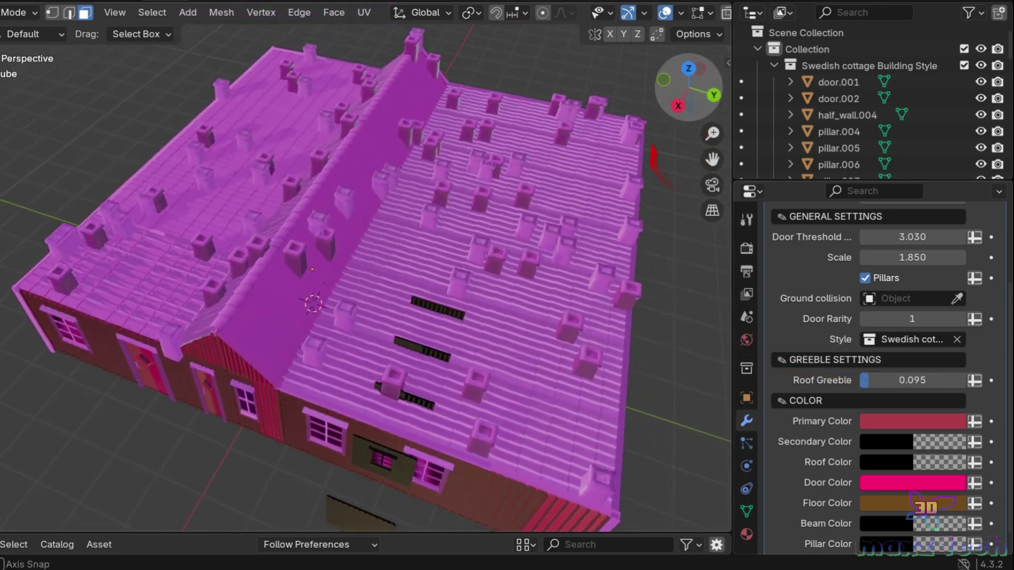
pyautogui.moveTo(653, 121); pyautogui.dragTo(681, 95)
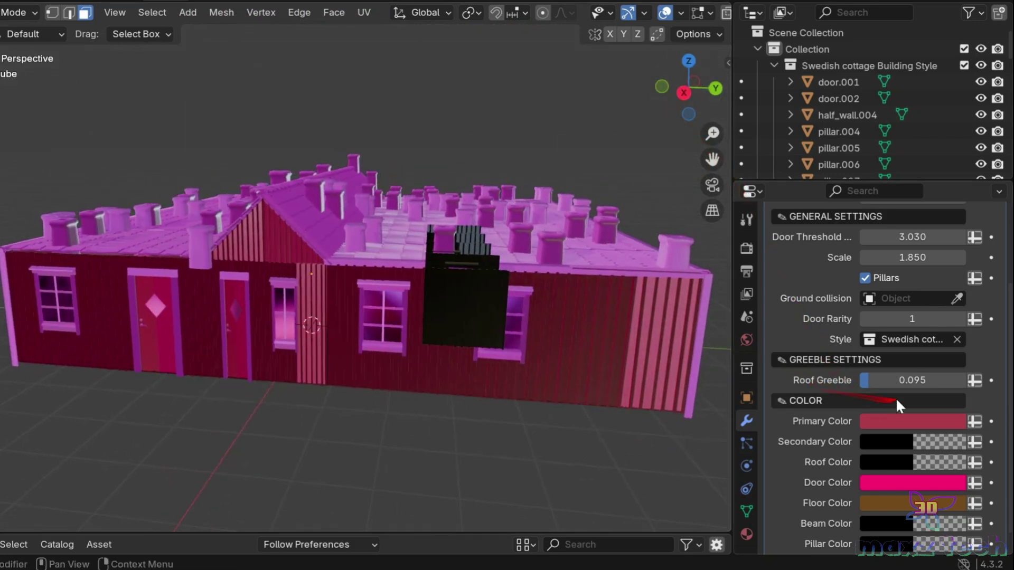
pyautogui.click(905, 381)
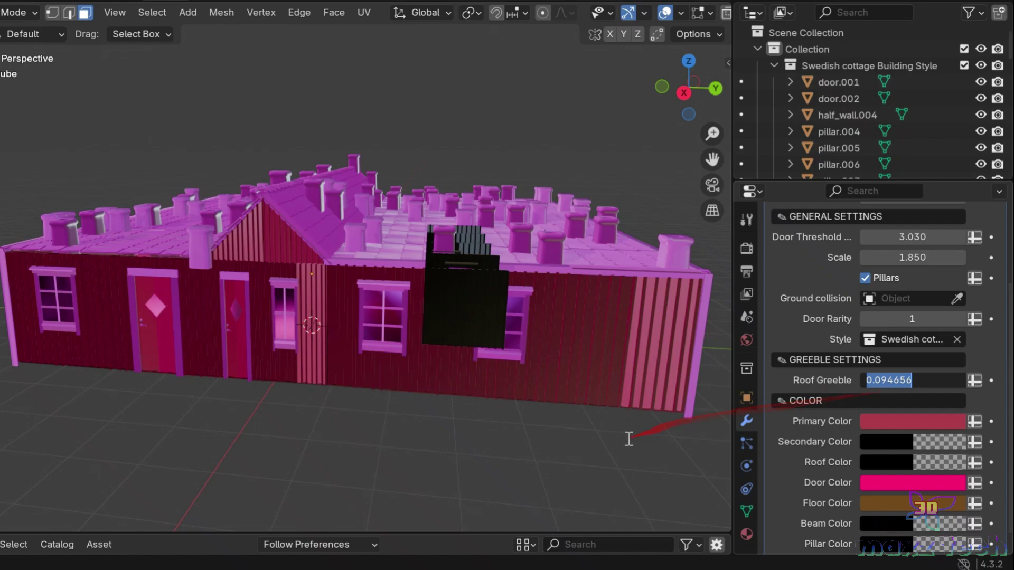